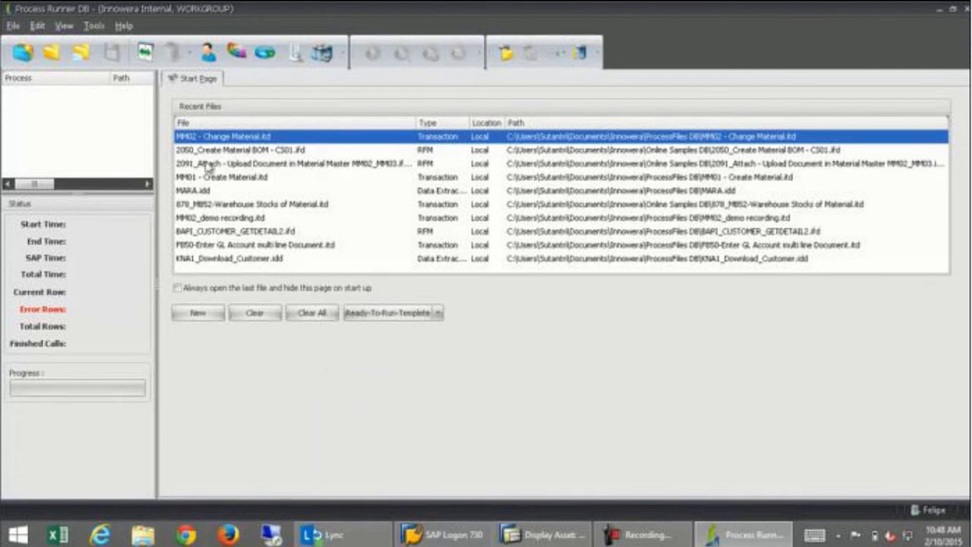
Start a new process file from the Start Page's New button.
left_click(23, 54)
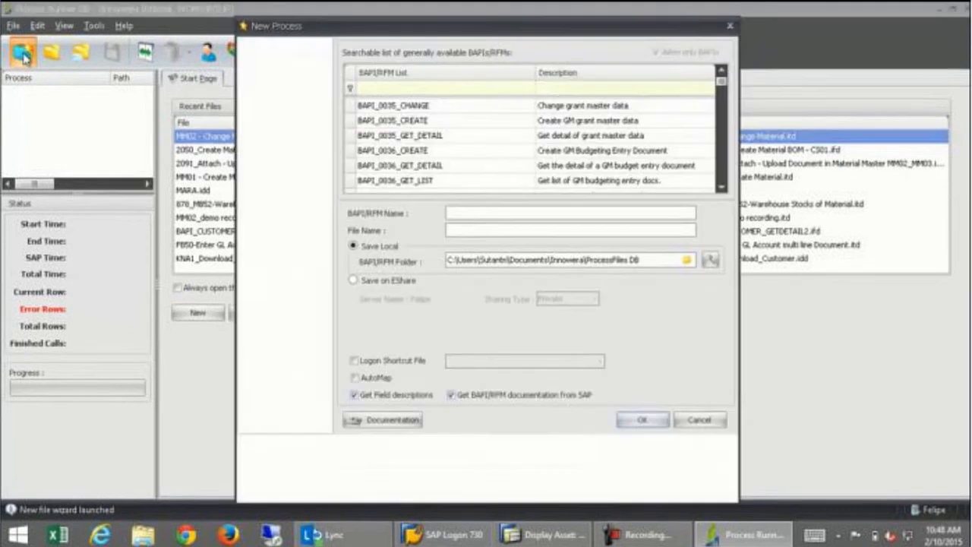
left_click(262, 84)
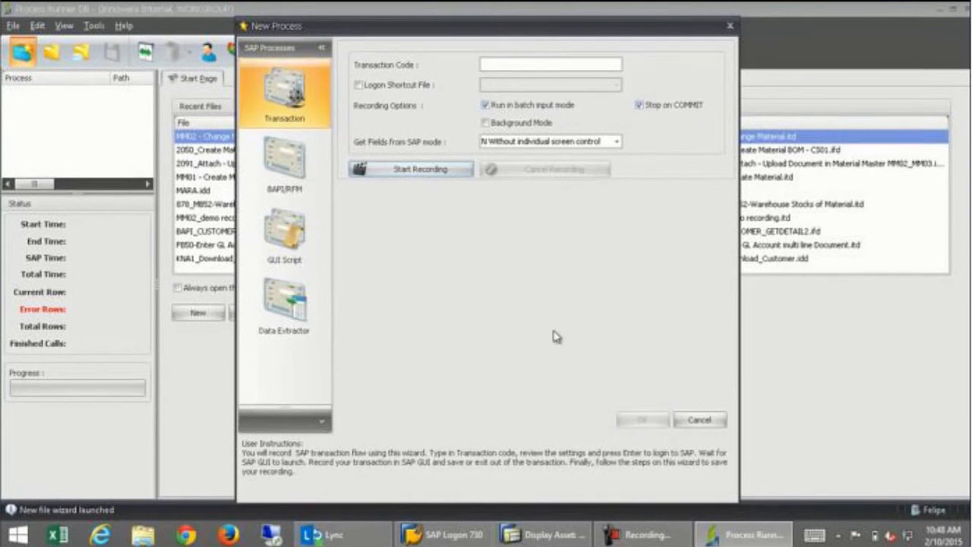
left_click(698, 420)
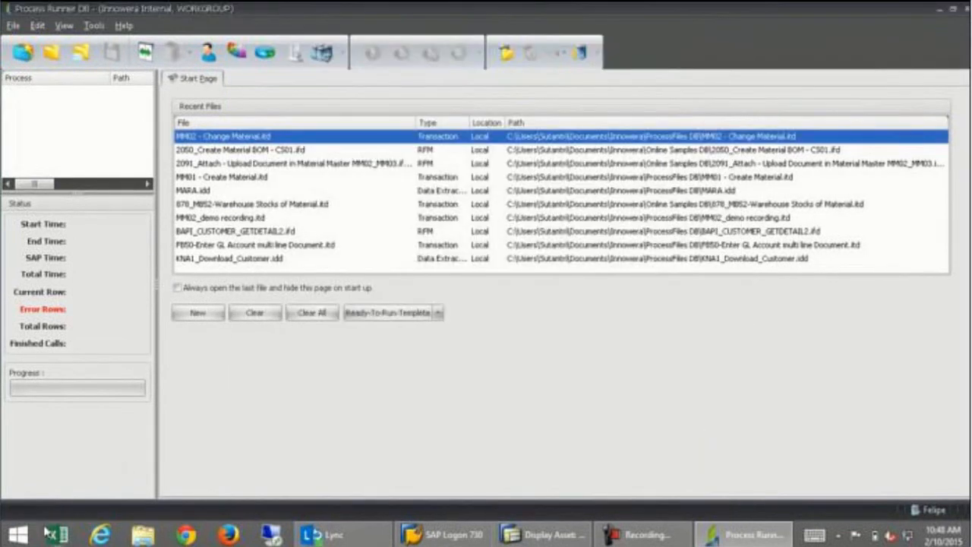
Launch SSMS, connect to the local server, expand Databases, then return to Process Runner DB.
left_click(21, 535)
type("sql Server Management Studio")
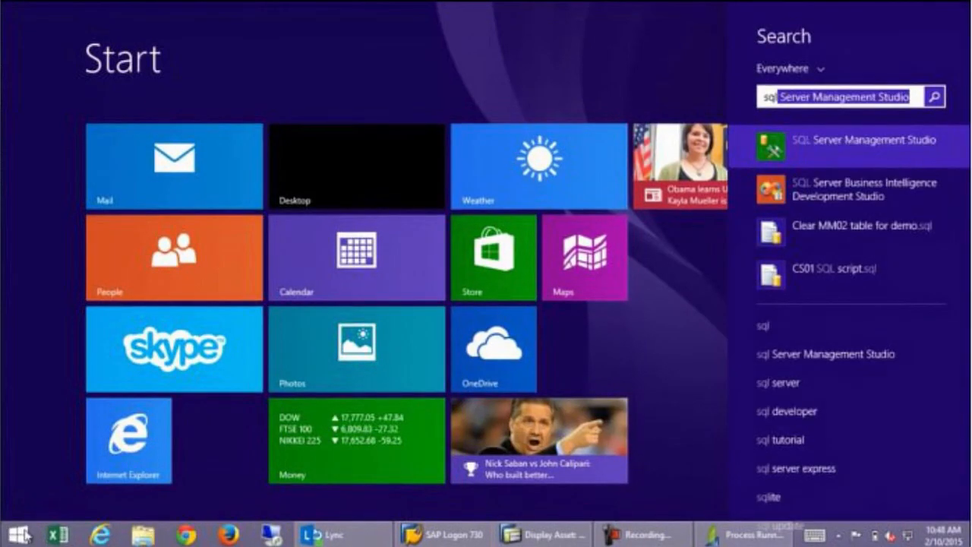
key("Right")
key("Return")
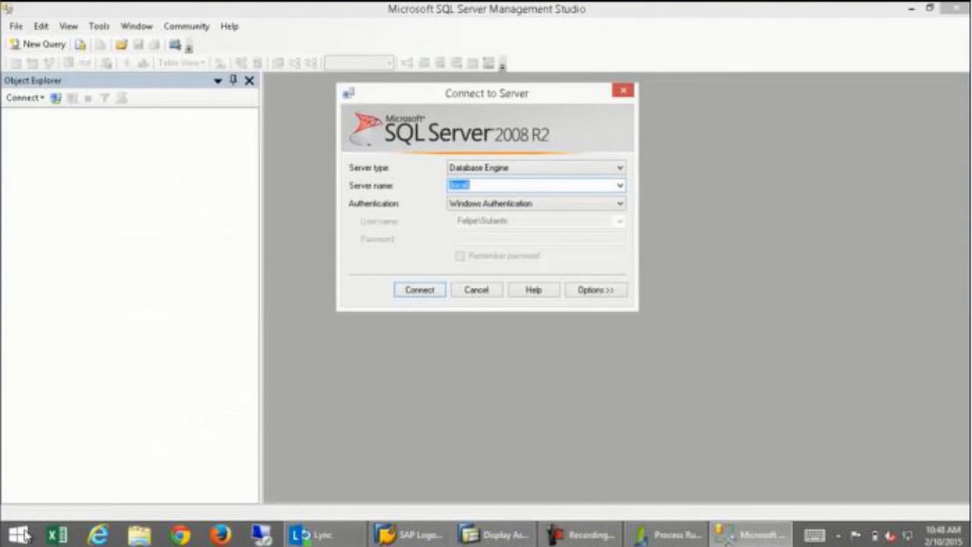
left_click(428, 292)
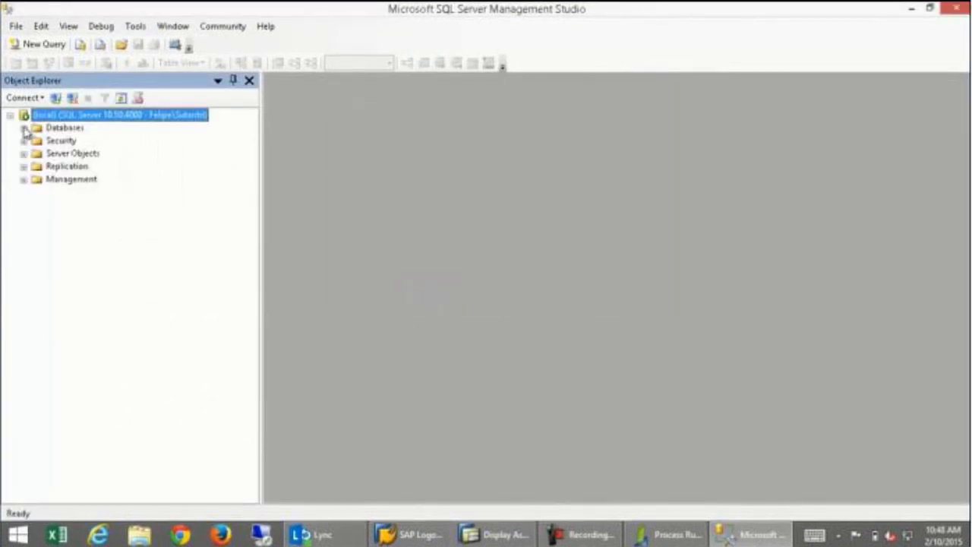
left_click(24, 129)
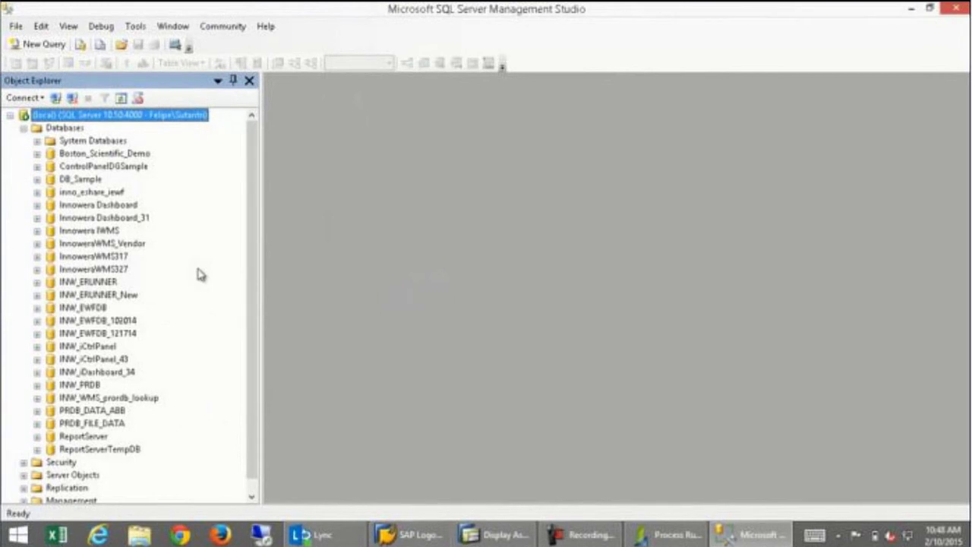
left_click(665, 536)
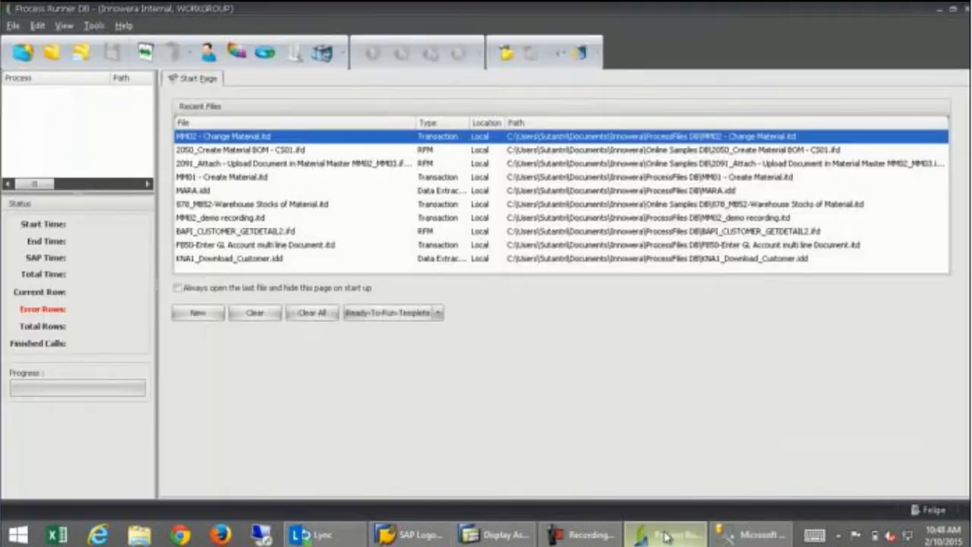
Check the PRDB data source connection, then expand PRDB_DATA_ABB in SSMS Object Explorer.
left_click(323, 53)
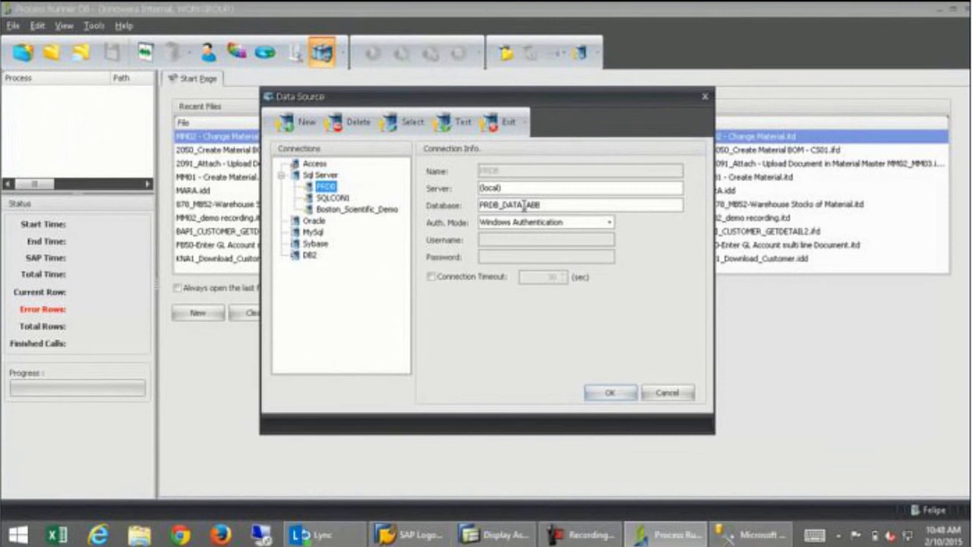
left_click(748, 534)
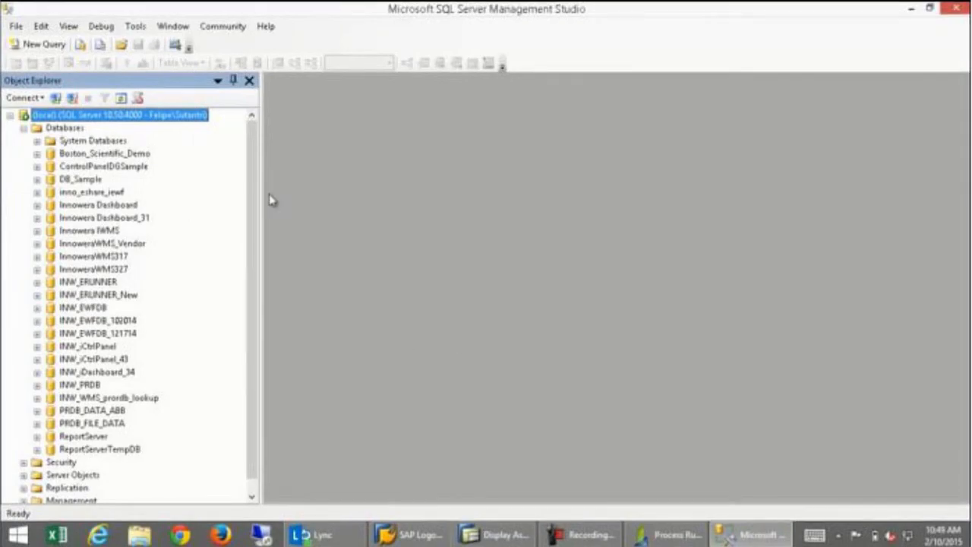
left_click(689, 535)
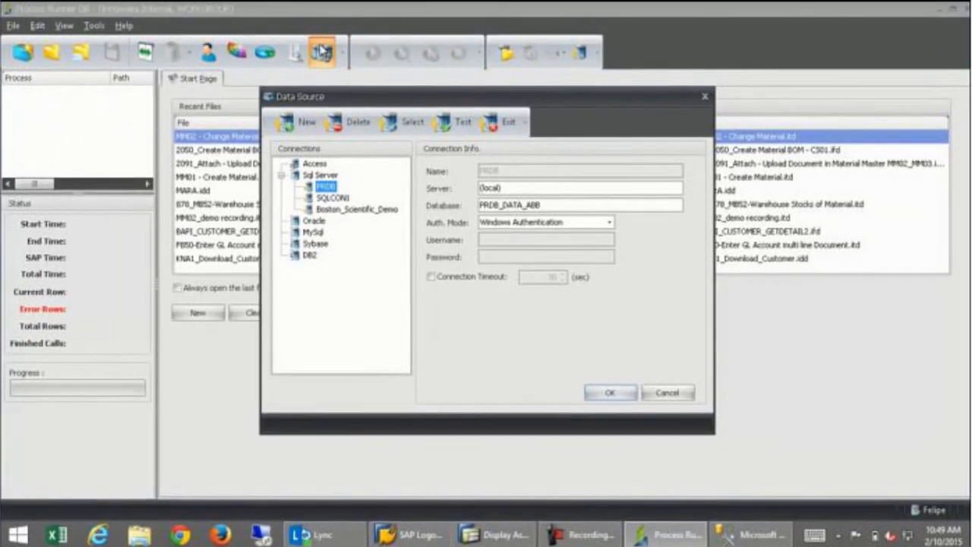
left_click(752, 535)
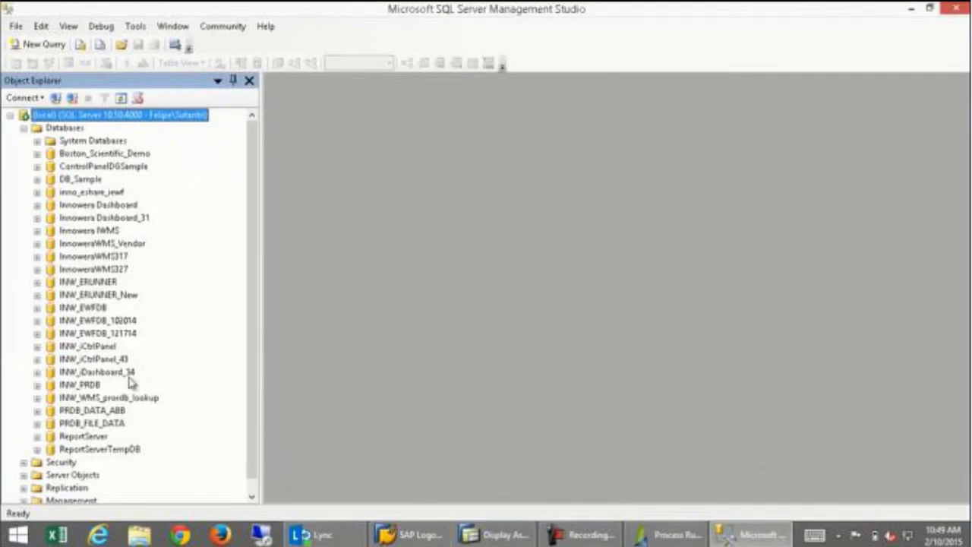
left_click(94, 411)
left_click(37, 411)
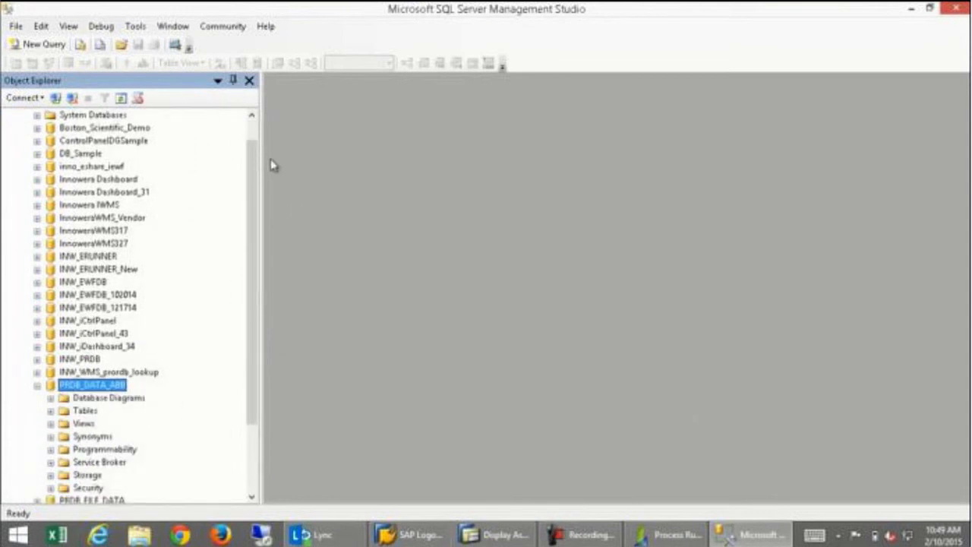
Expand PRDB_DATA_ABB's Tables and select the top 1000 rows of dbo.MM02_change_data.
scroll(253, 170, "up", 1)
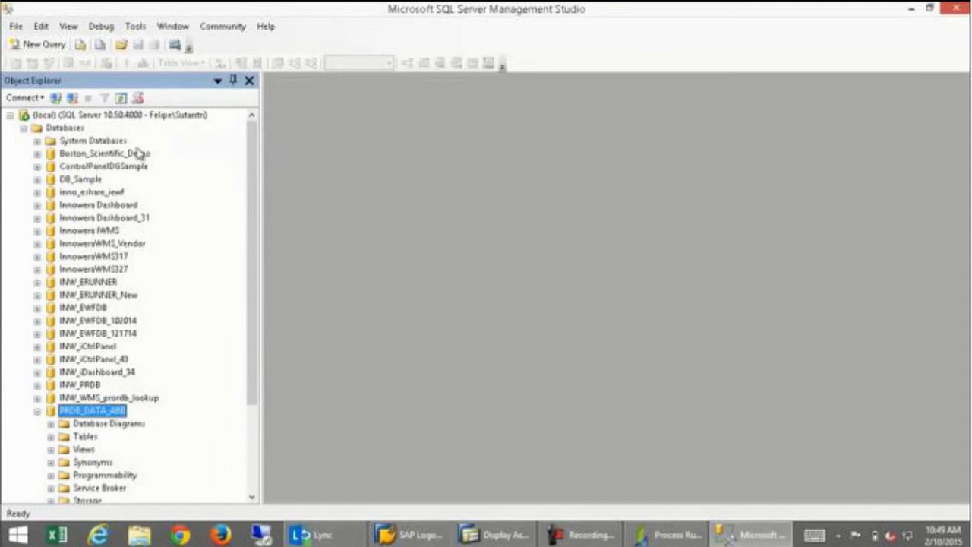
left_click_drag(253, 152, 258, 252)
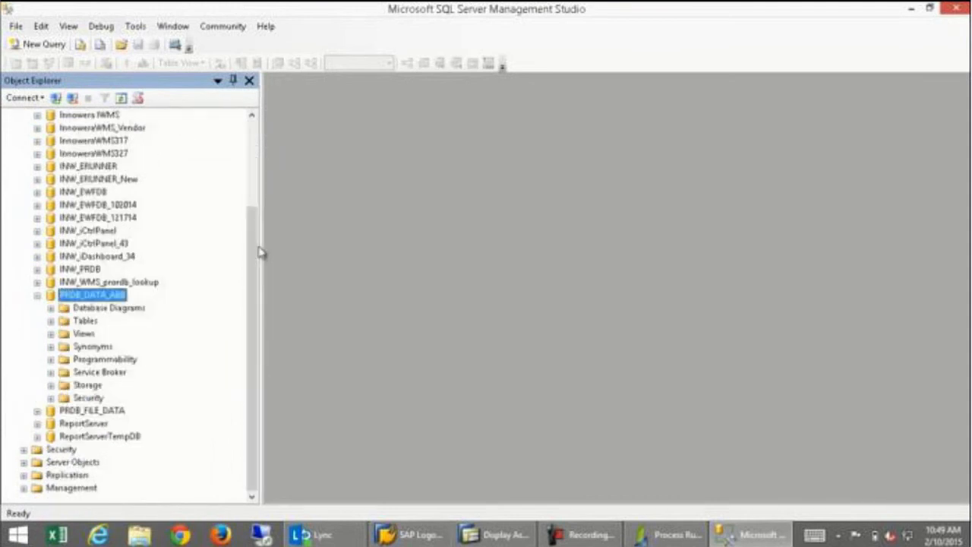
left_click(51, 320)
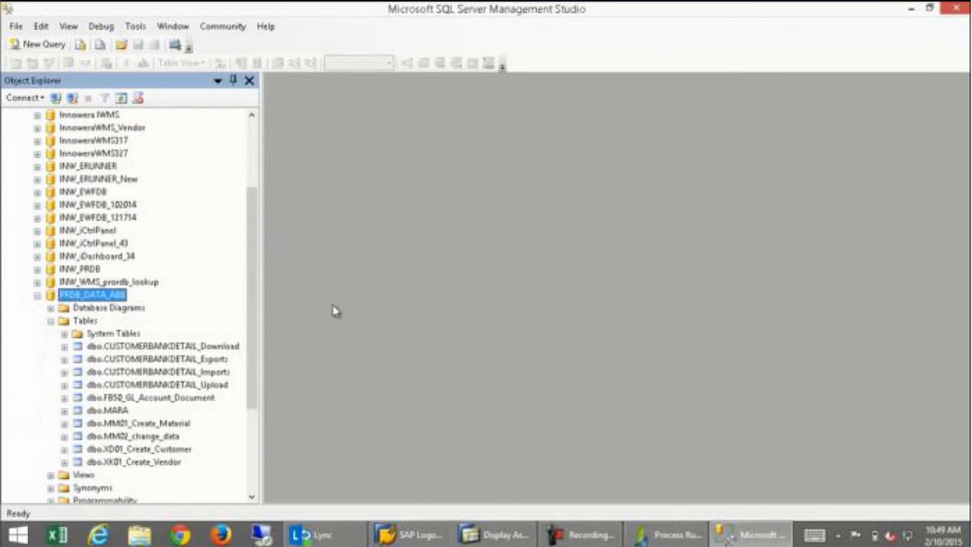
left_click_drag(253, 300, 251, 358)
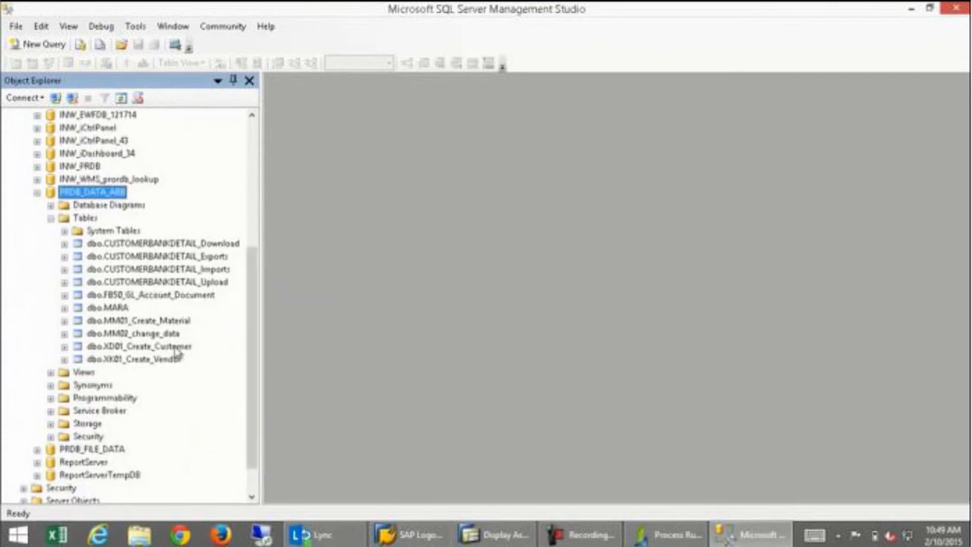
left_click(137, 336)
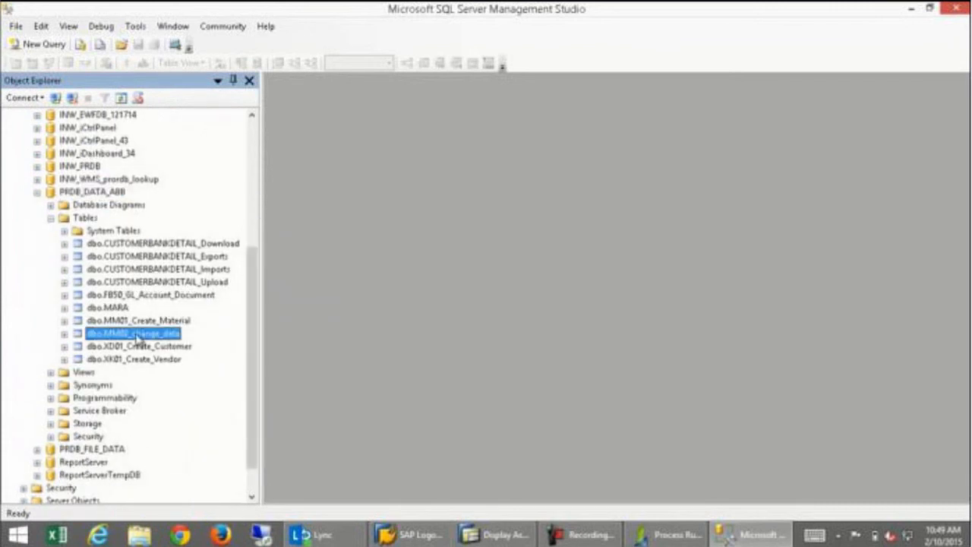
right_click(137, 340)
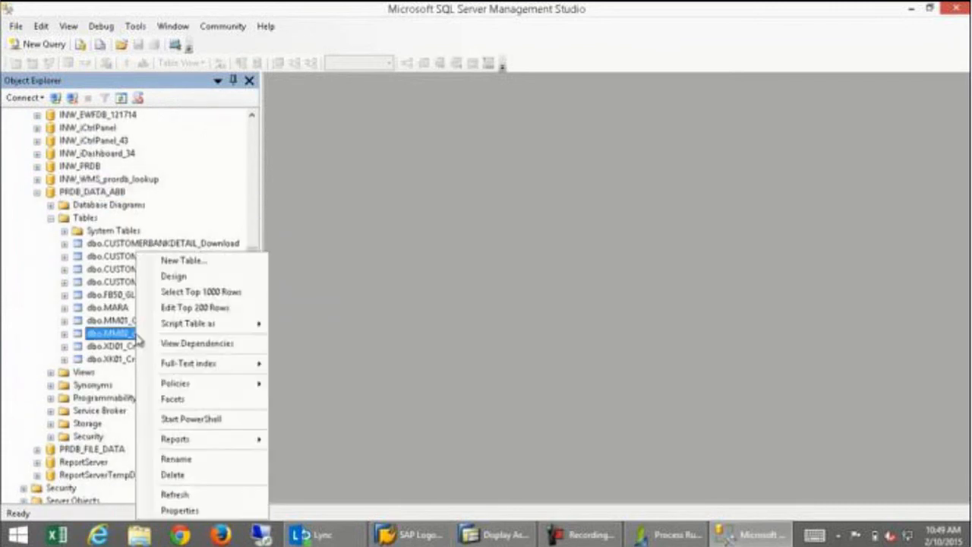
left_click(191, 293)
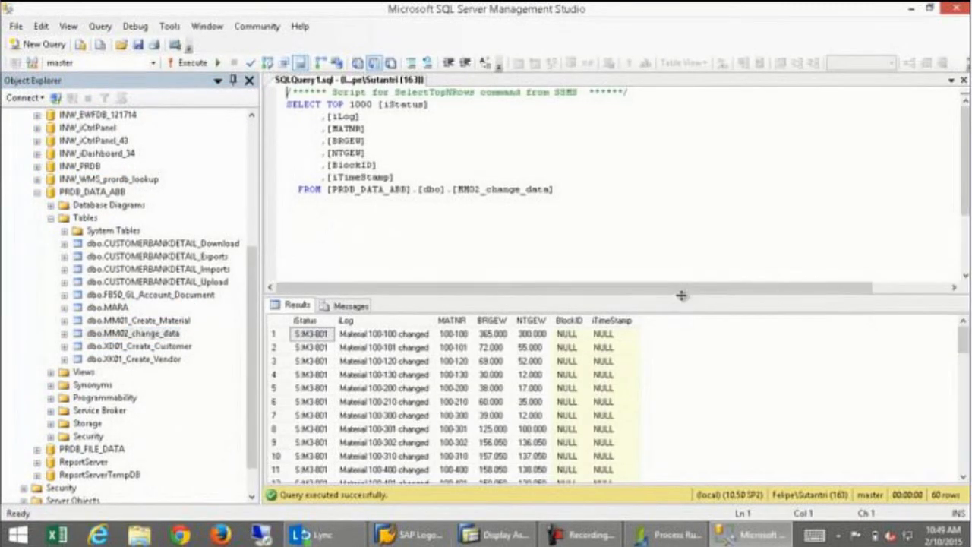
Enlarge the results grid to show 16 rows and expand PRDB_DATA_ABB's Programmability folder.
left_click_drag(684, 295, 687, 232)
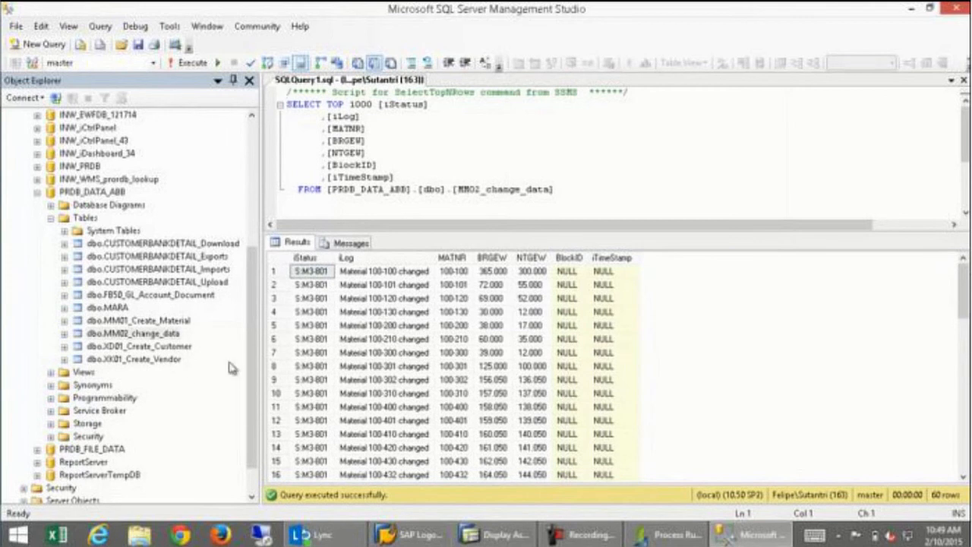
left_click(51, 398)
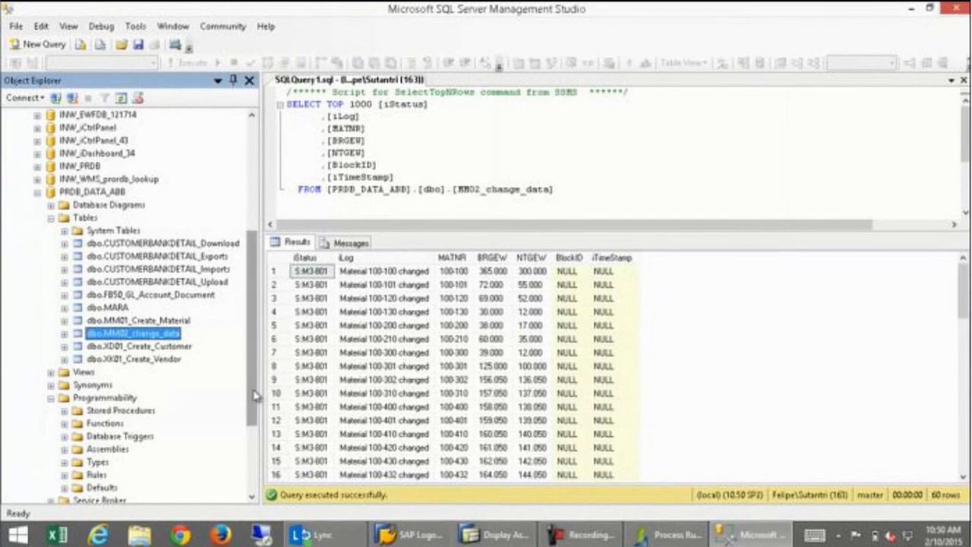
mouse_move(254, 395)
left_mouse_down()
mouse_move(254, 429)
mouse_move(256, 368)
mouse_move(256, 381)
left_mouse_up()
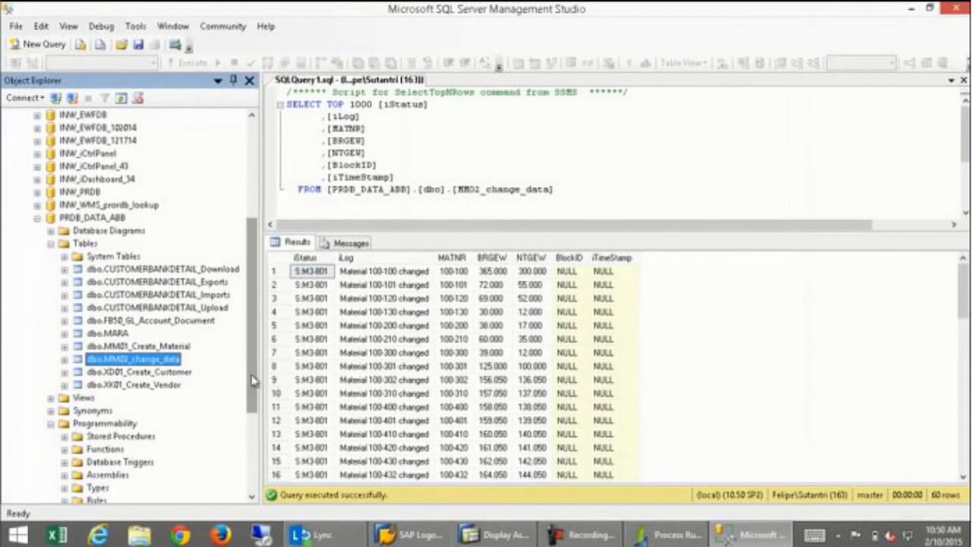
Open the ClearAllLogStatus.sql script in a new query connected to the local server.
left_click(81, 44)
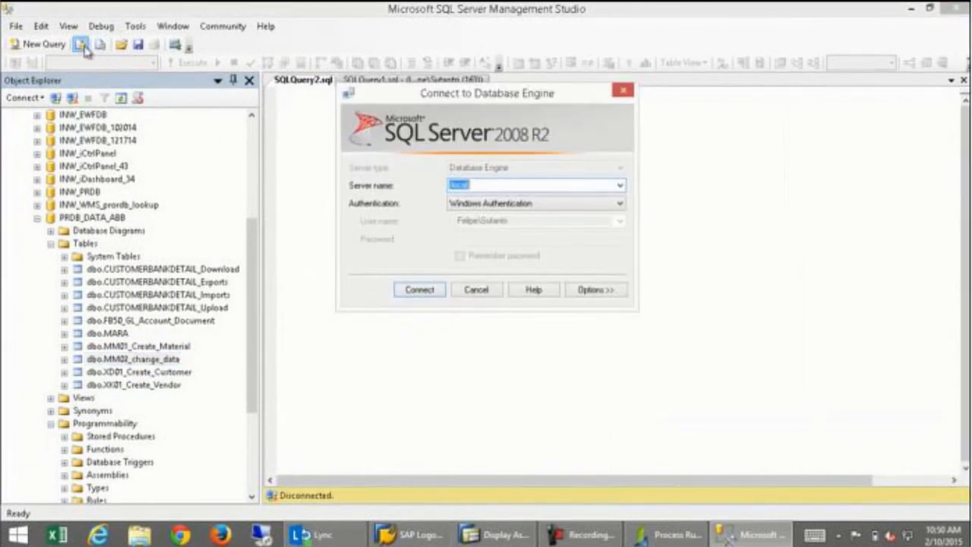
left_click(419, 290)
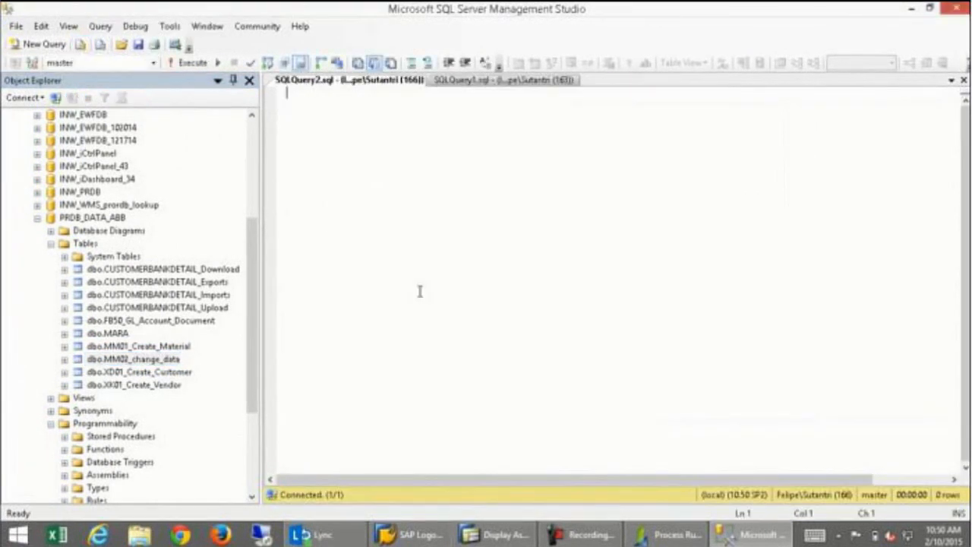
left_click(119, 46)
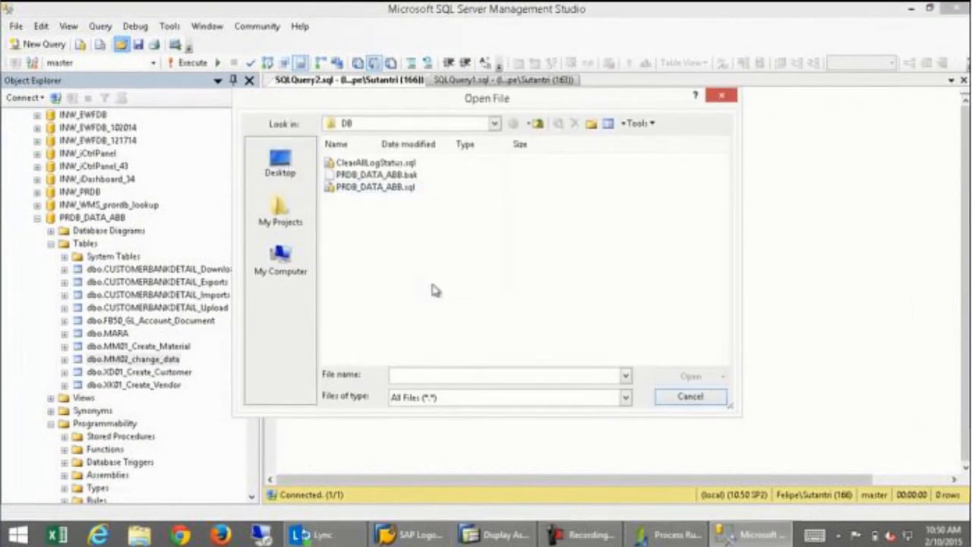
double_click(381, 165)
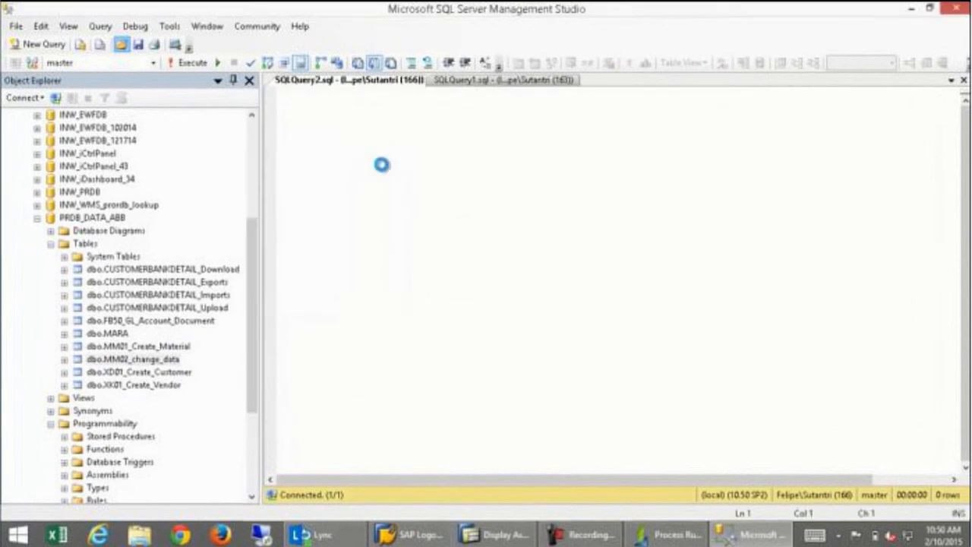
left_click(419, 289)
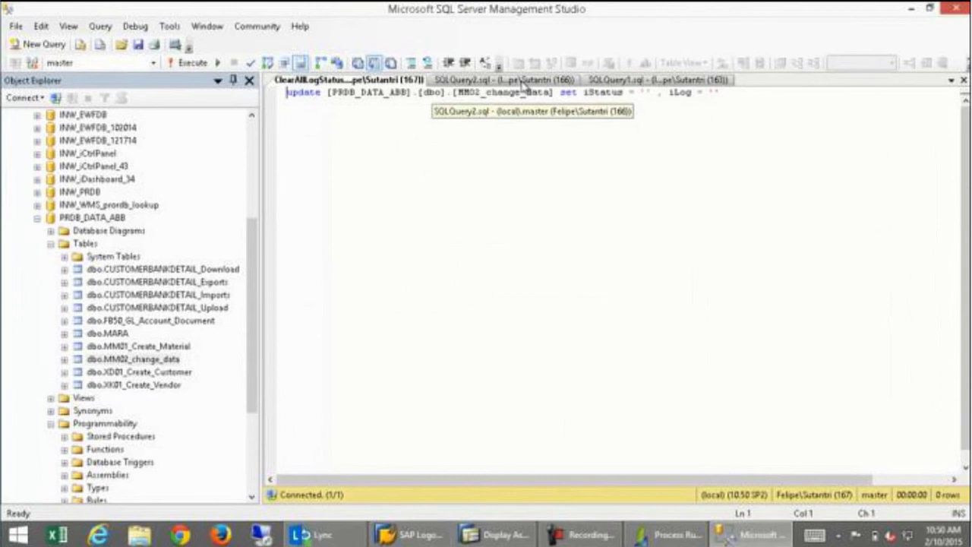
Run ClearAllLogStatus to empty iStatus and iLog, then re-run the MM02_change_data select.
left_click(621, 82)
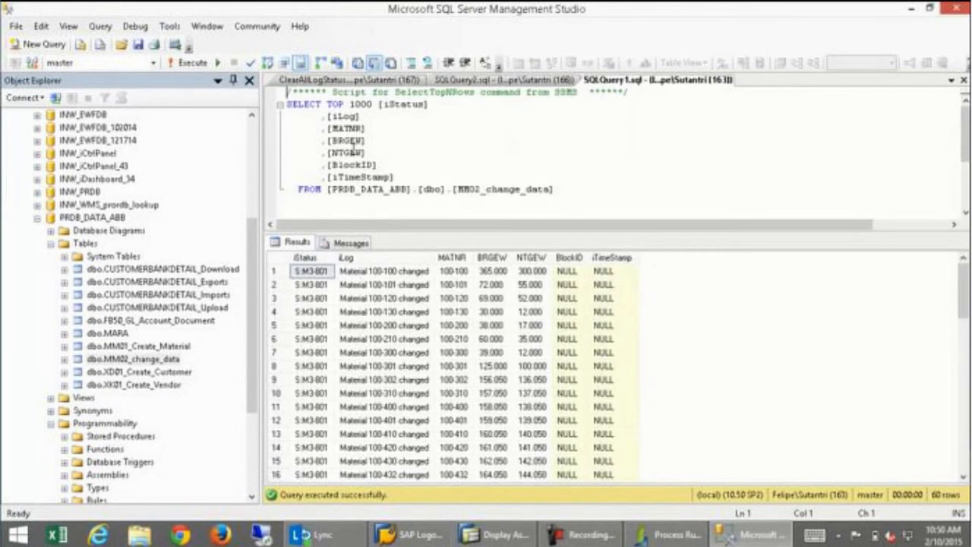
left_click(356, 80)
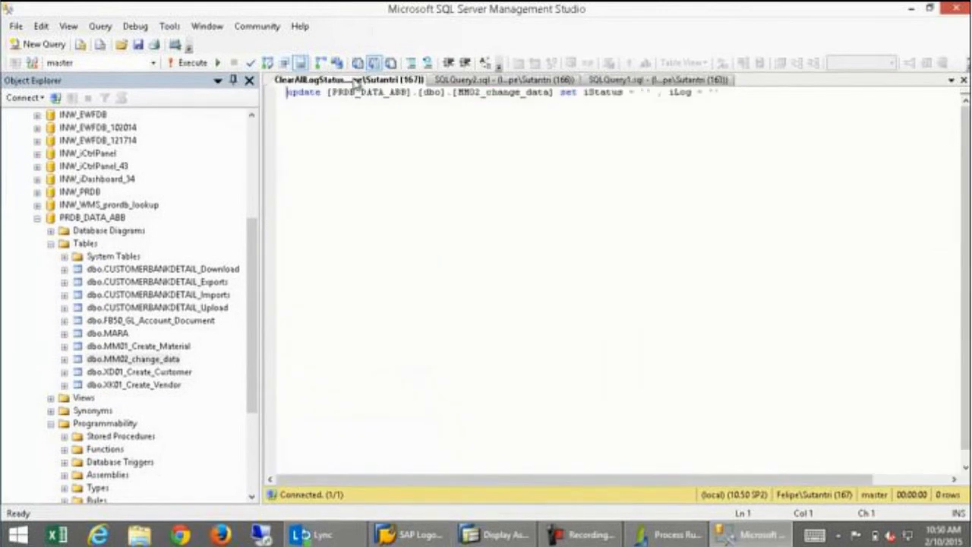
left_click(189, 64)
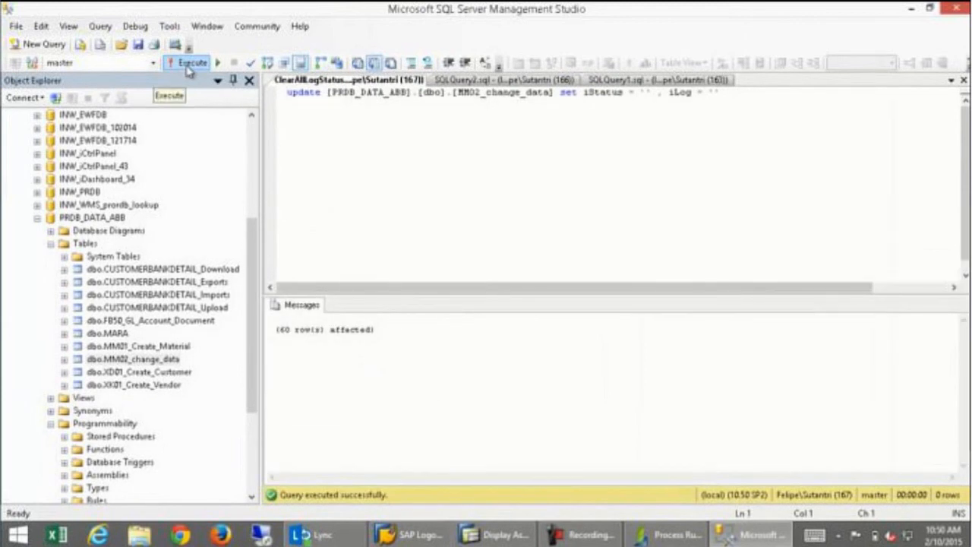
left_click(607, 81)
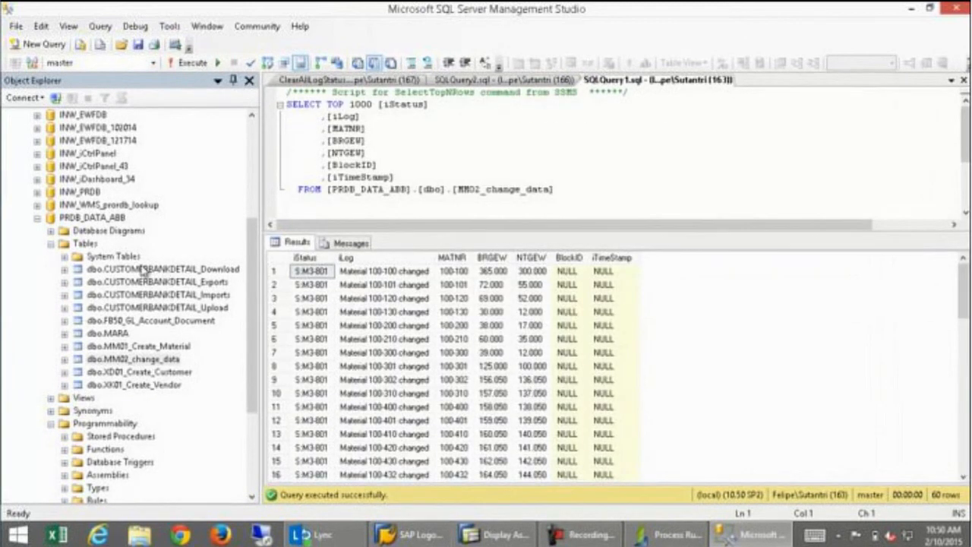
left_click(191, 63)
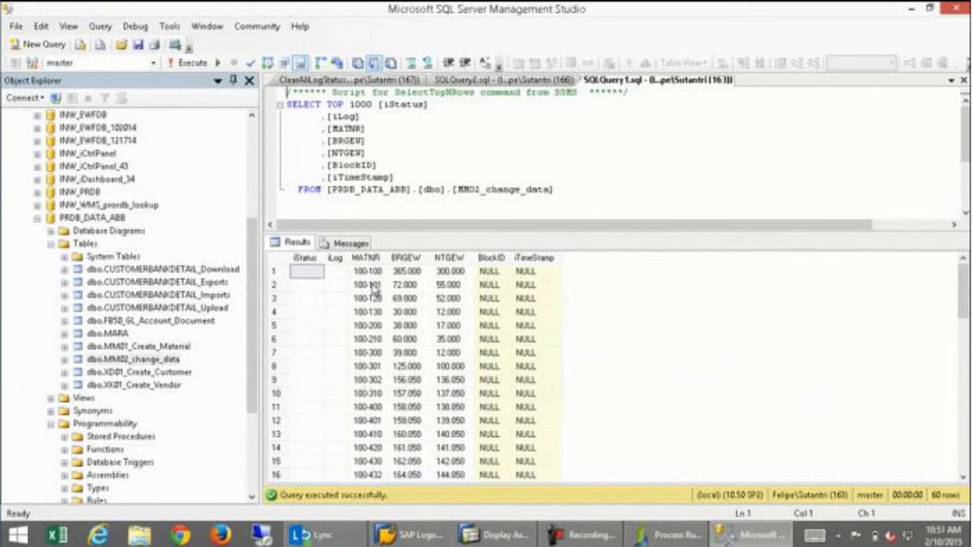
left_click(662, 536)
Start recording transaction MM02, logging on to SAP system Local_i47 with the account password.
left_click(613, 393)
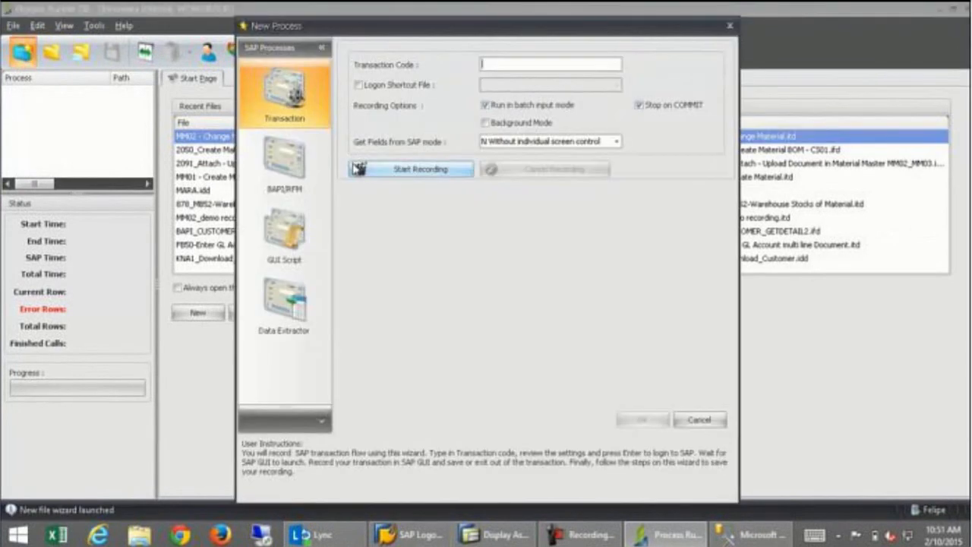
key("Return")
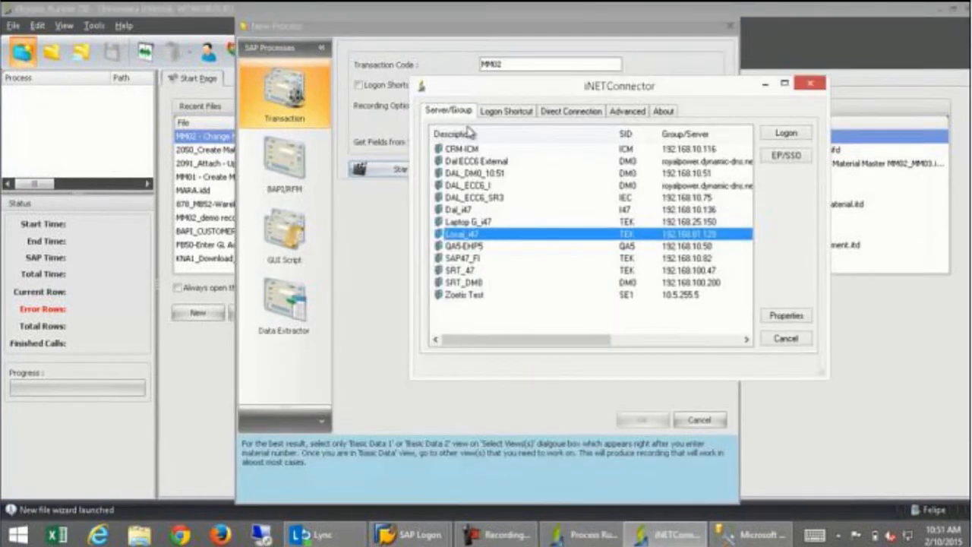
left_click(794, 135)
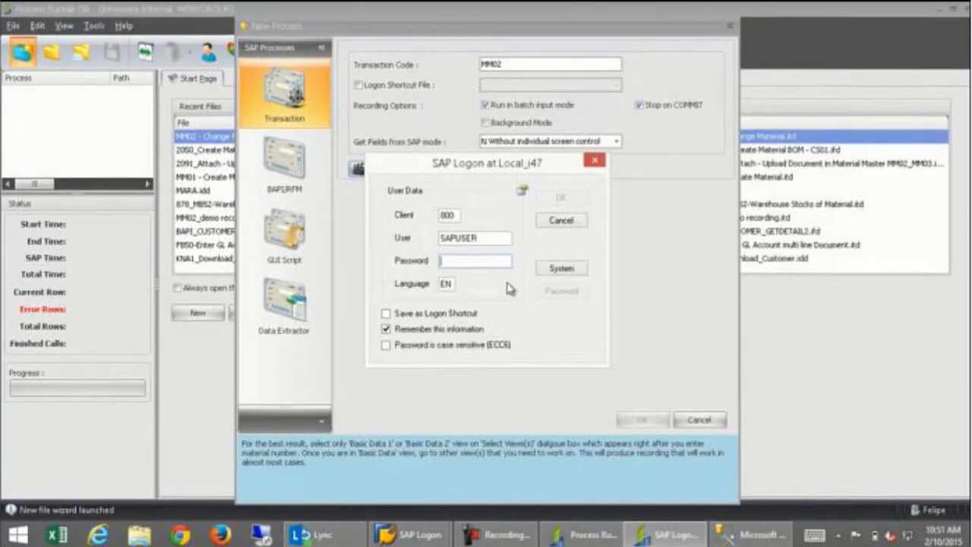
type("**")
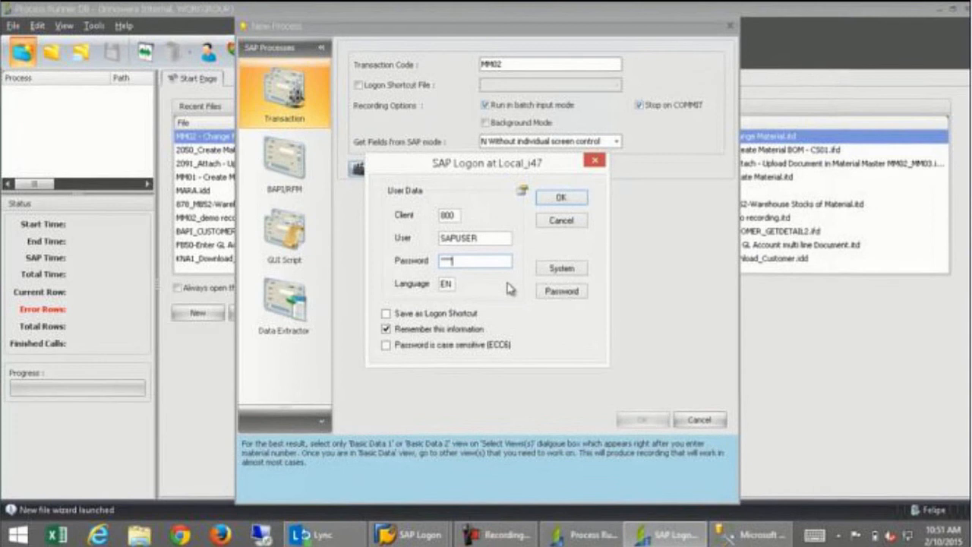
left_click(575, 201)
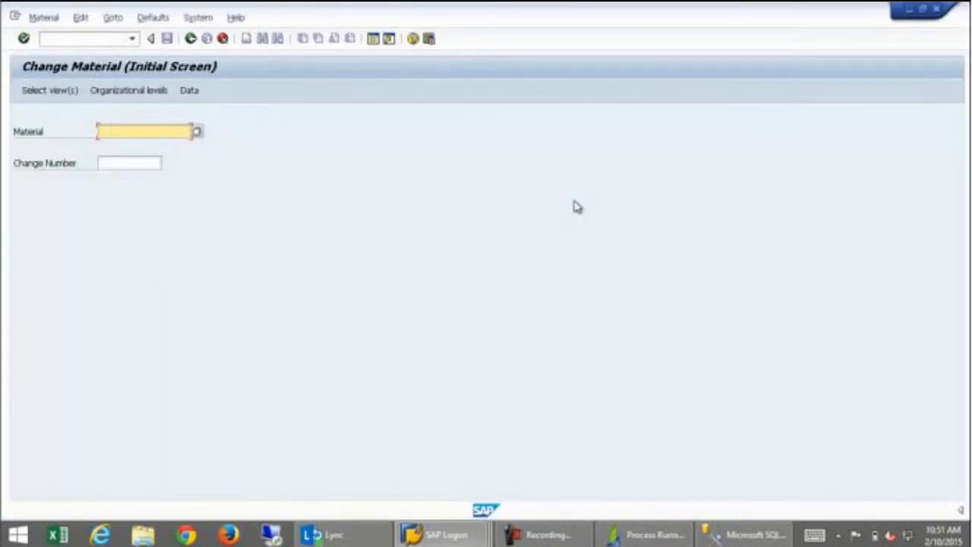
Open material 100-100 in the Basic Data 1 view.
type("100-1")
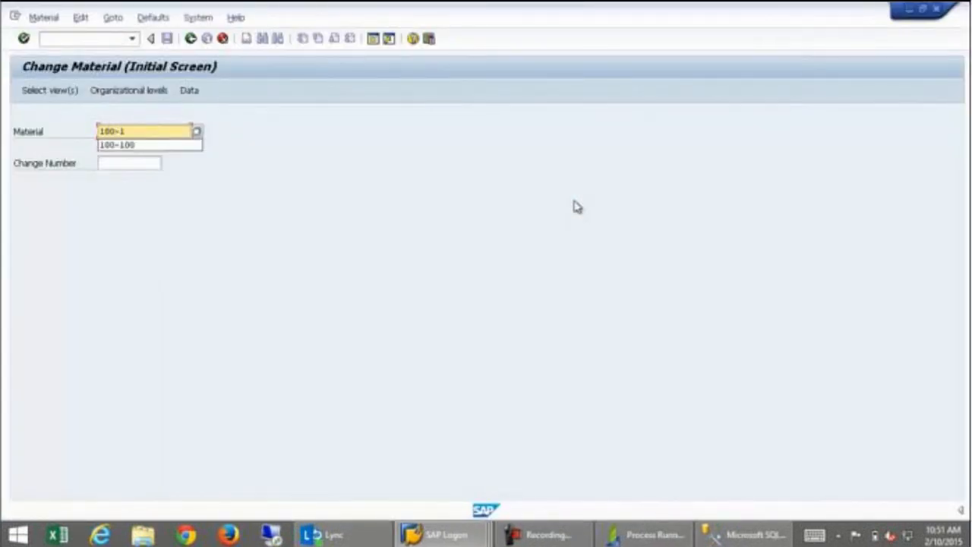
type("00")
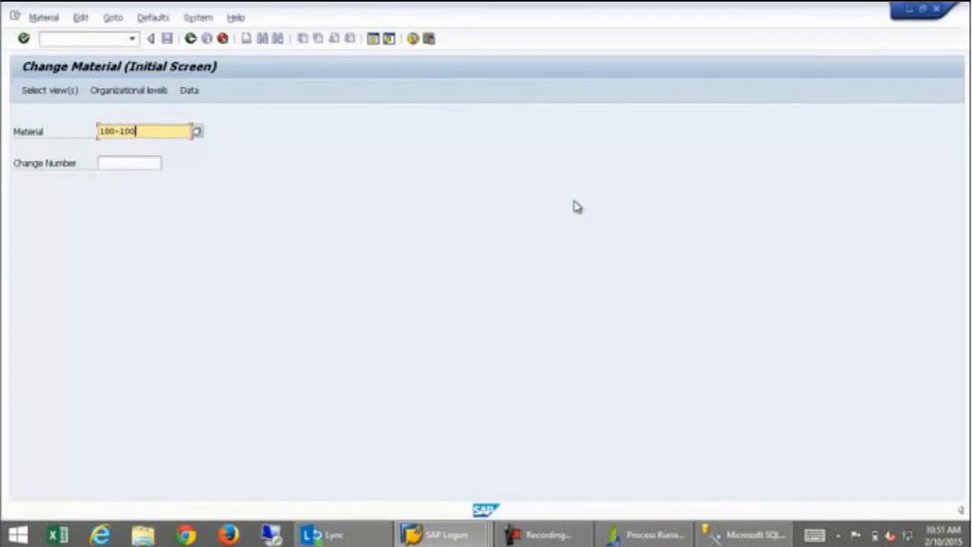
left_click(58, 98)
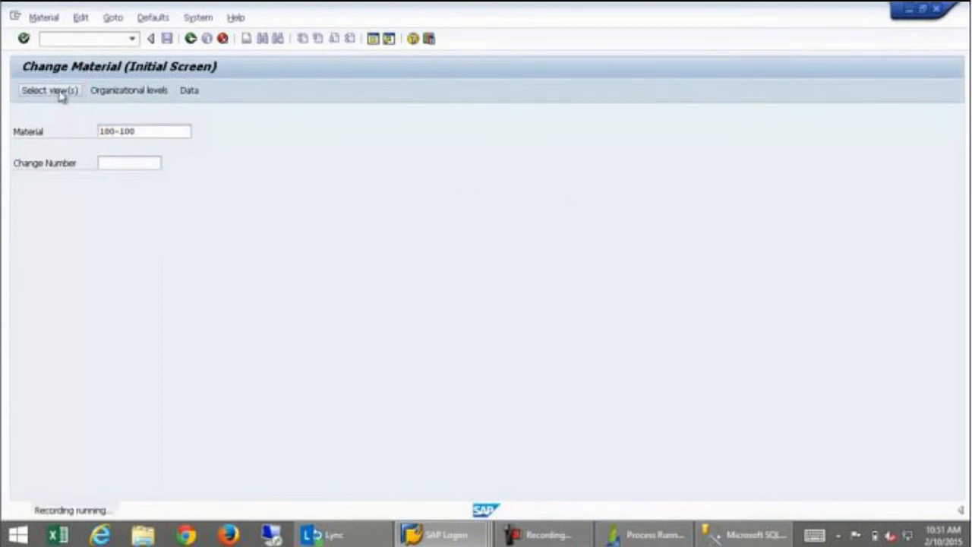
left_click(216, 187)
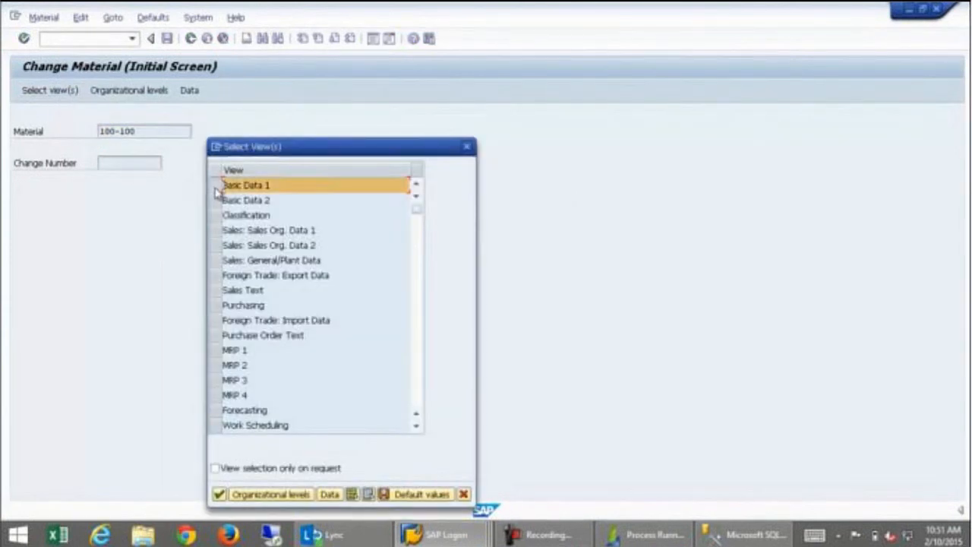
left_click(219, 495)
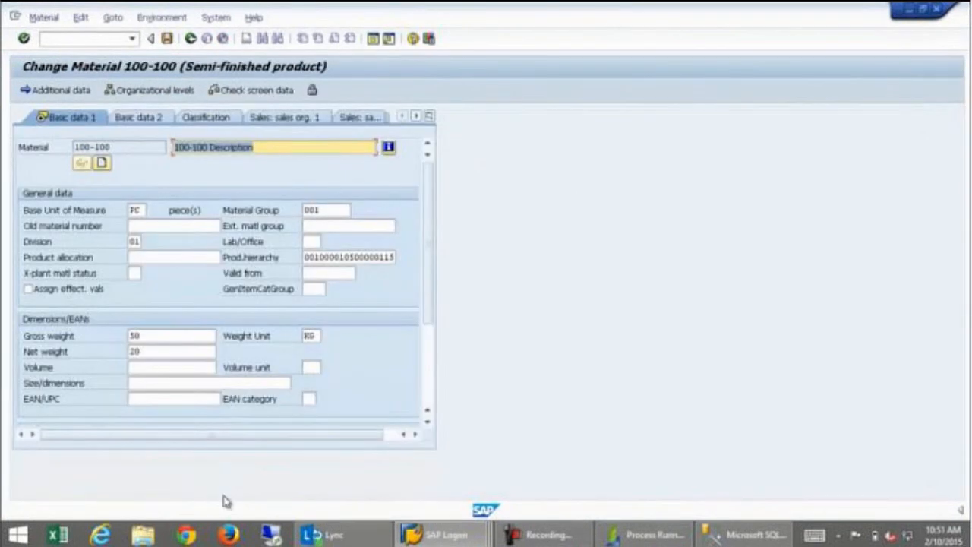
Set gross weight 55 and net weight 25, then save to end the recording.
double_click(142, 336)
type("55")
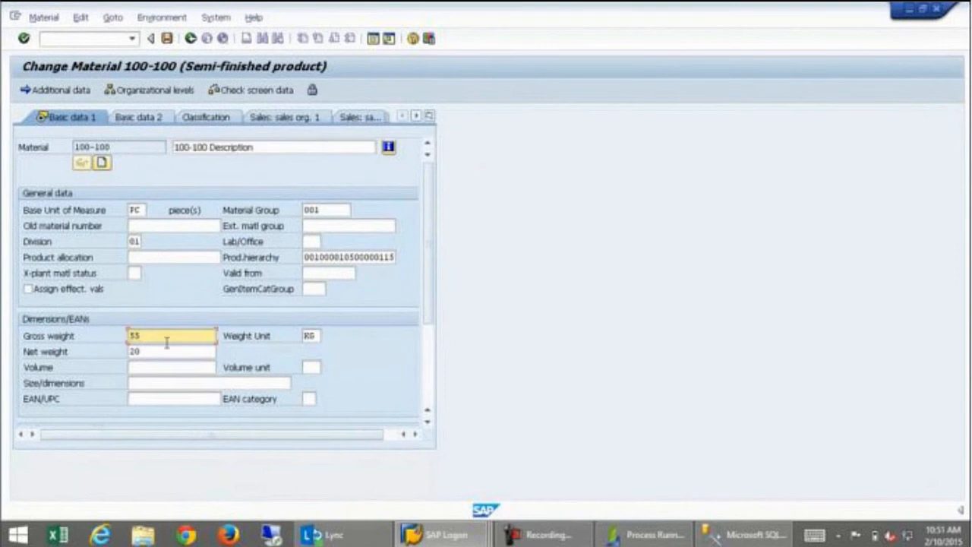
double_click(146, 352)
type("25")
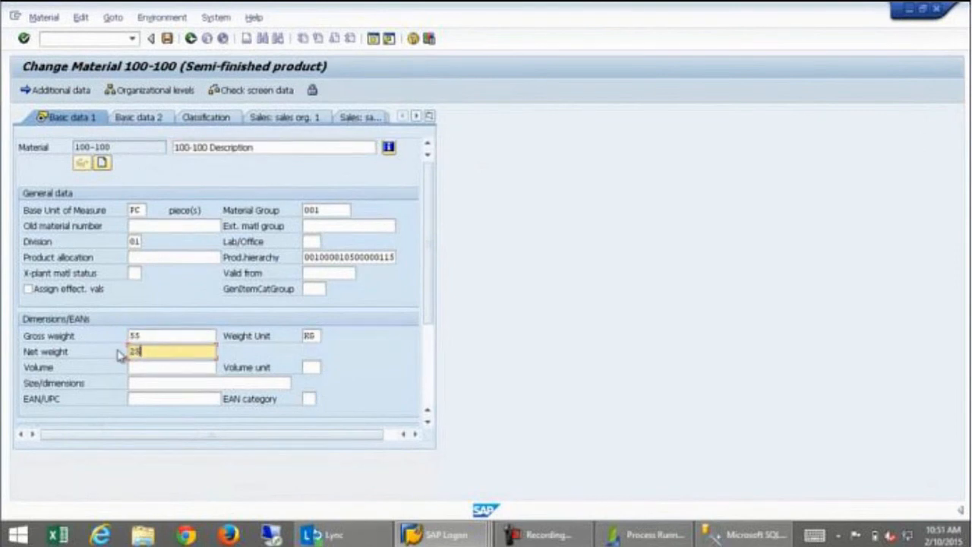
left_click(167, 39)
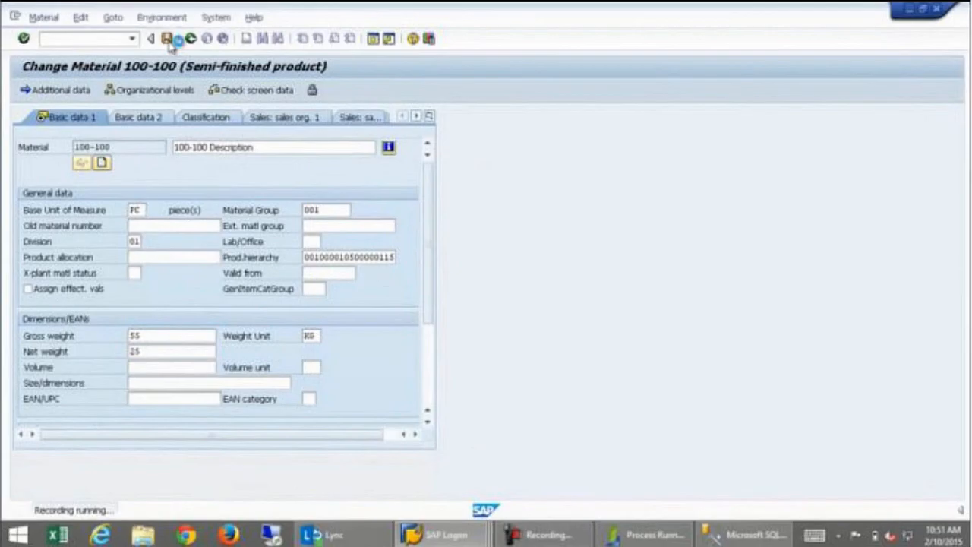
left_click(541, 202)
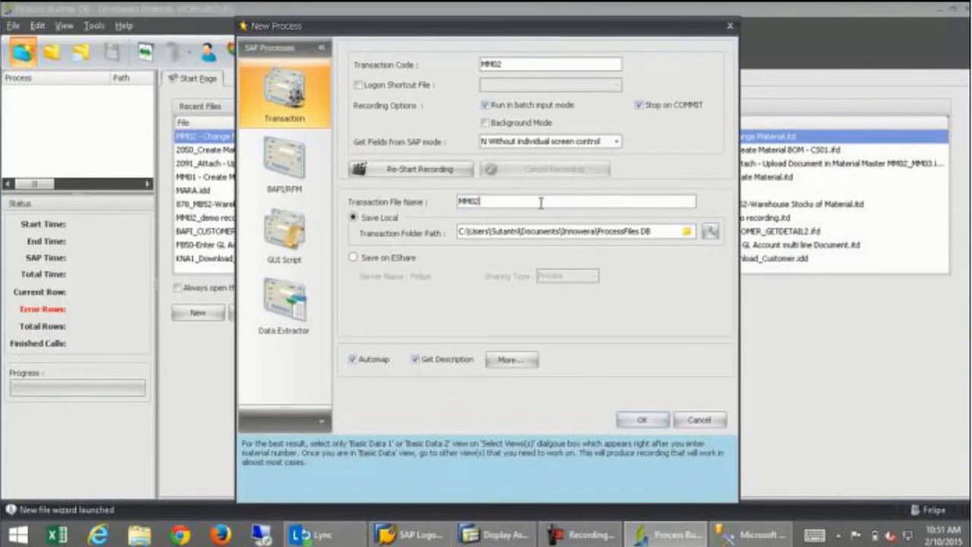
Save the recorded transaction file as MM02_DB.
type("_DB")
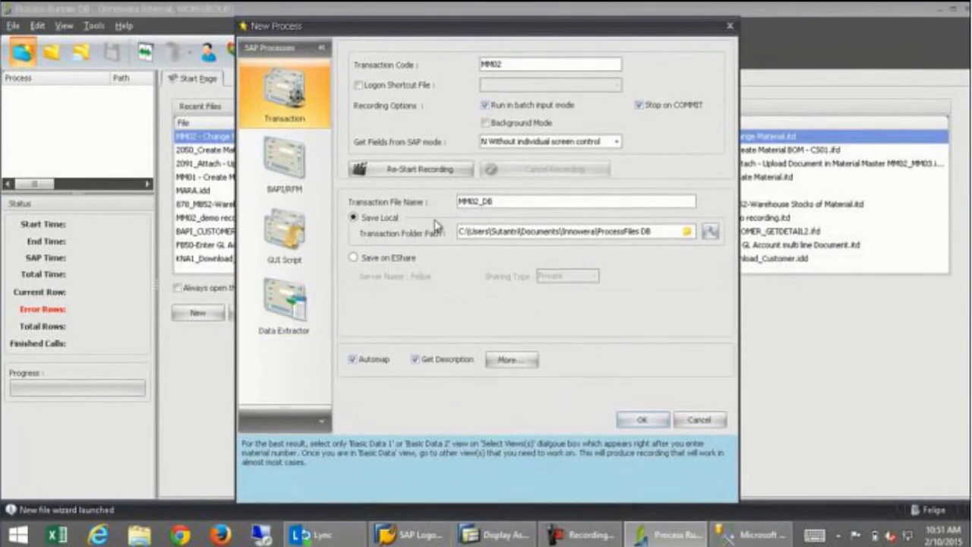
left_click(636, 422)
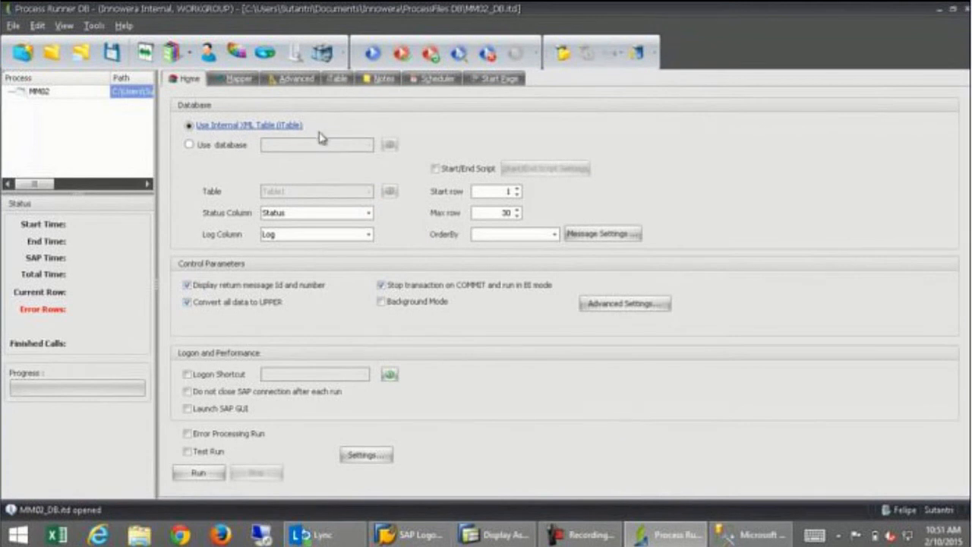
Make the process read from database PRDB, table MM02_change_data.
left_click(188, 147)
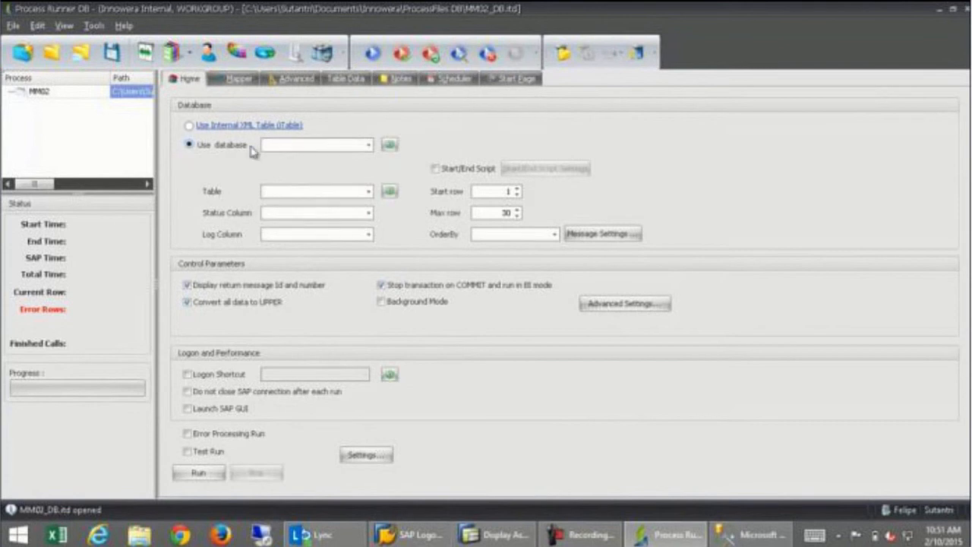
left_click(367, 146)
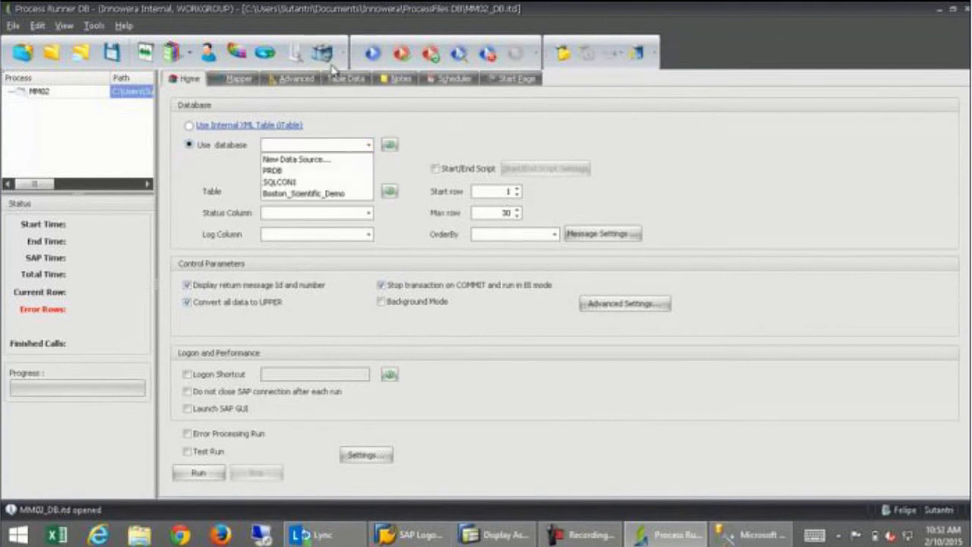
left_click(278, 172)
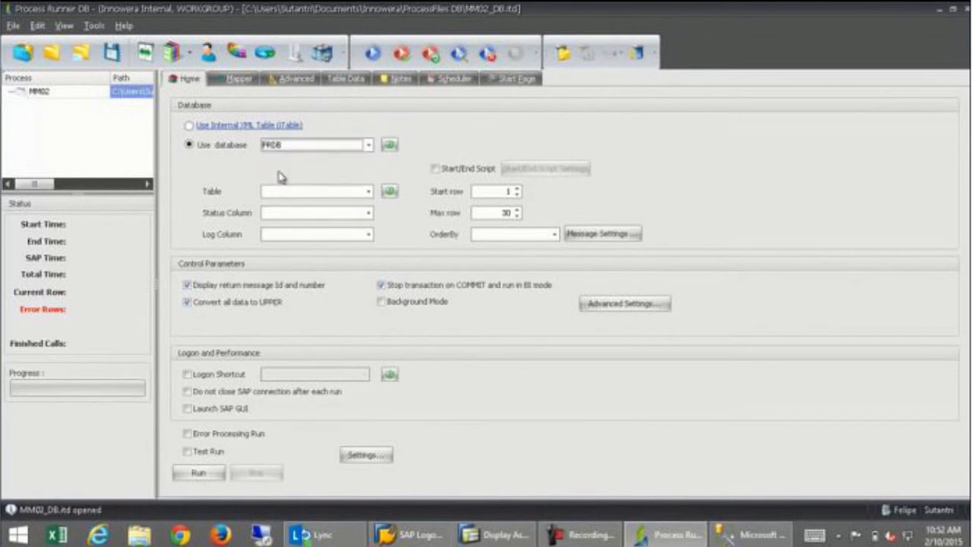
left_click(370, 192)
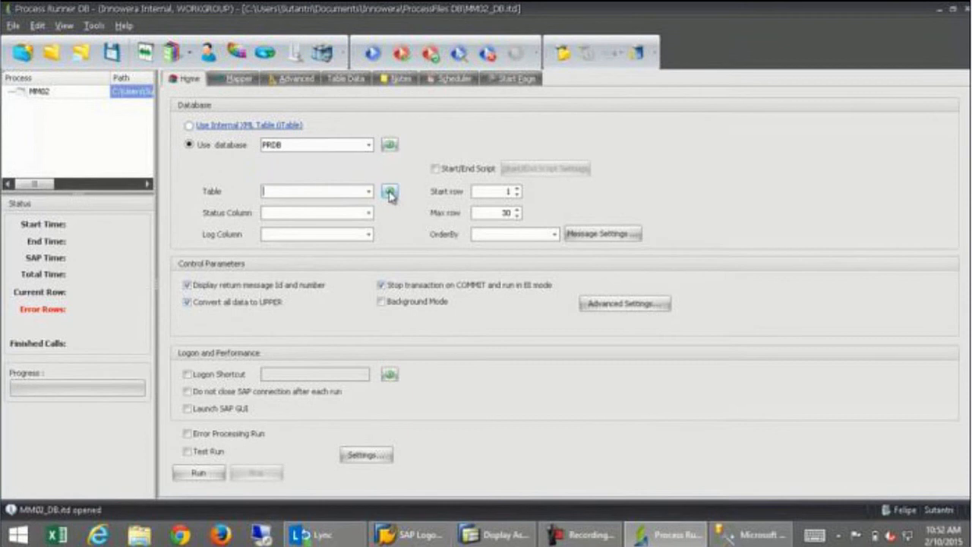
left_click(369, 192)
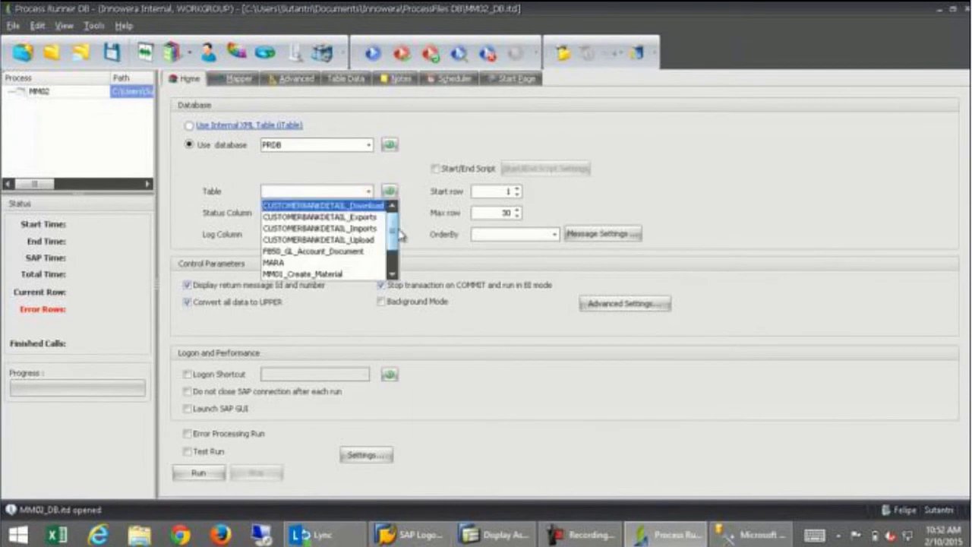
scroll(393, 237, "down", 1)
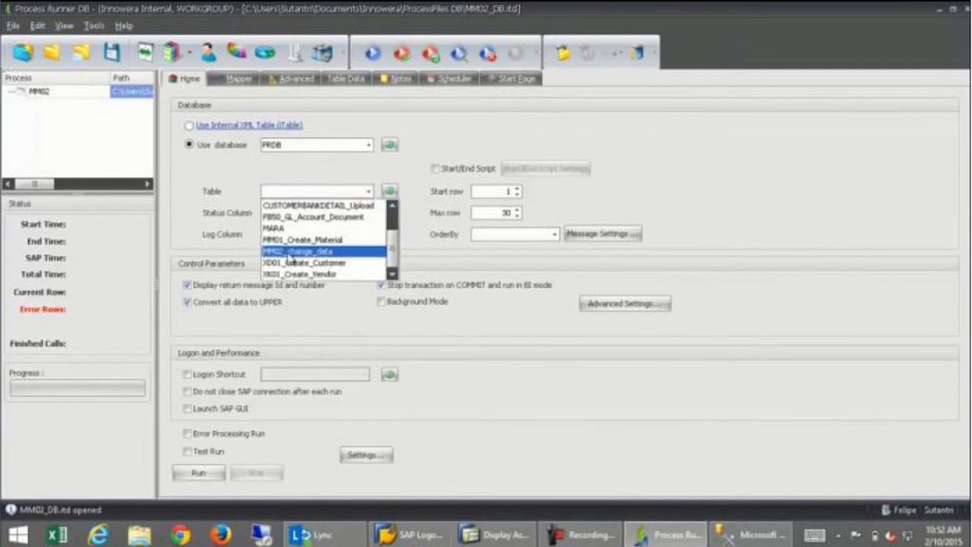
left_click(294, 253)
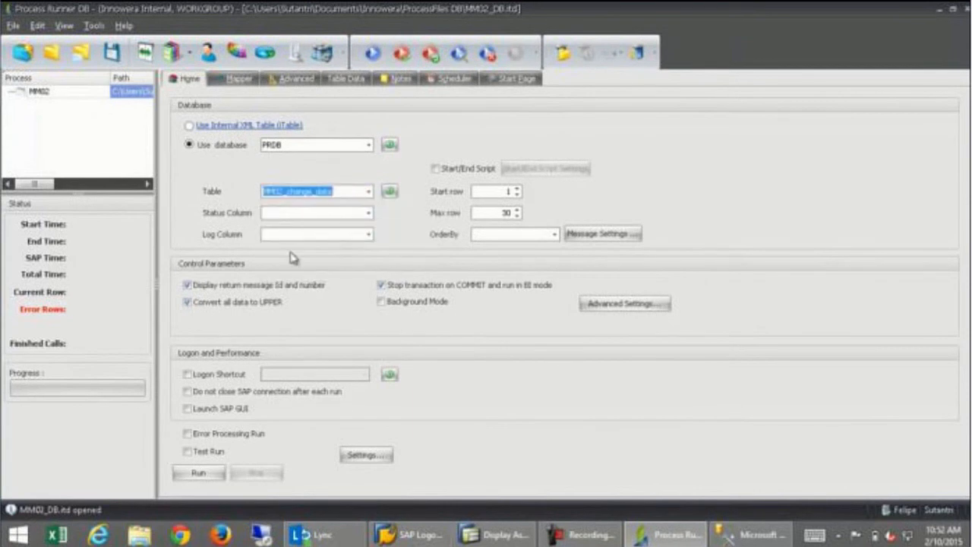
Use iStatus as status column and iLog as log column, and enable Start/End Script.
left_click(370, 214)
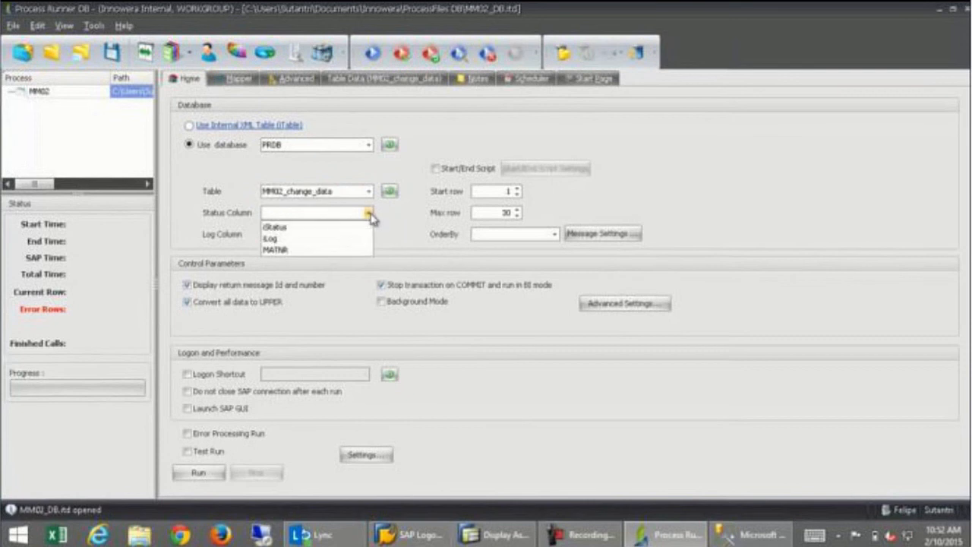
left_click(312, 227)
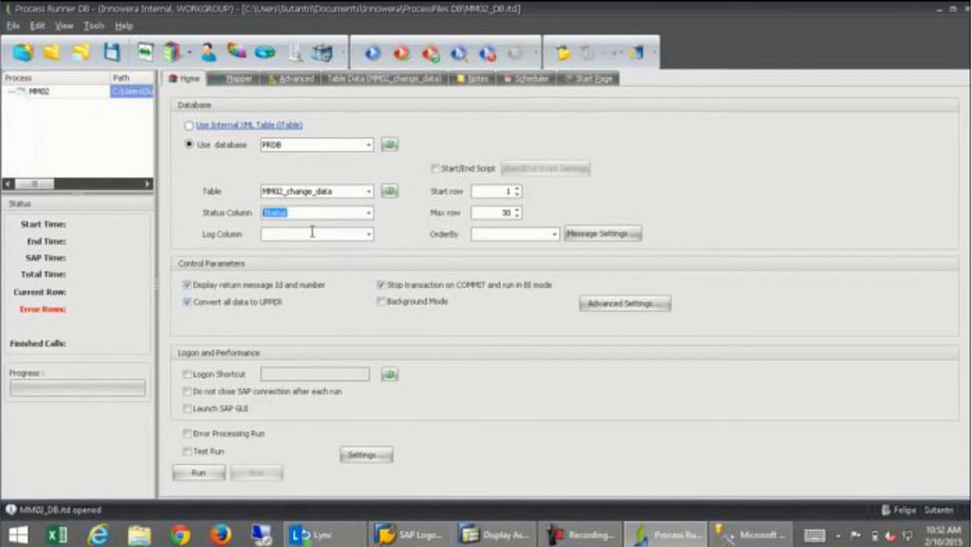
left_click(369, 236)
left_click(291, 260)
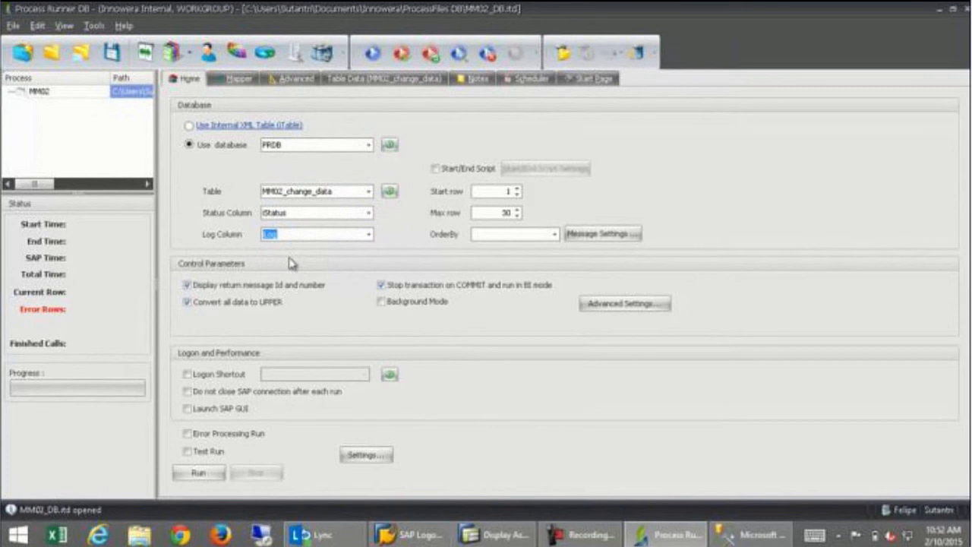
left_click(447, 173)
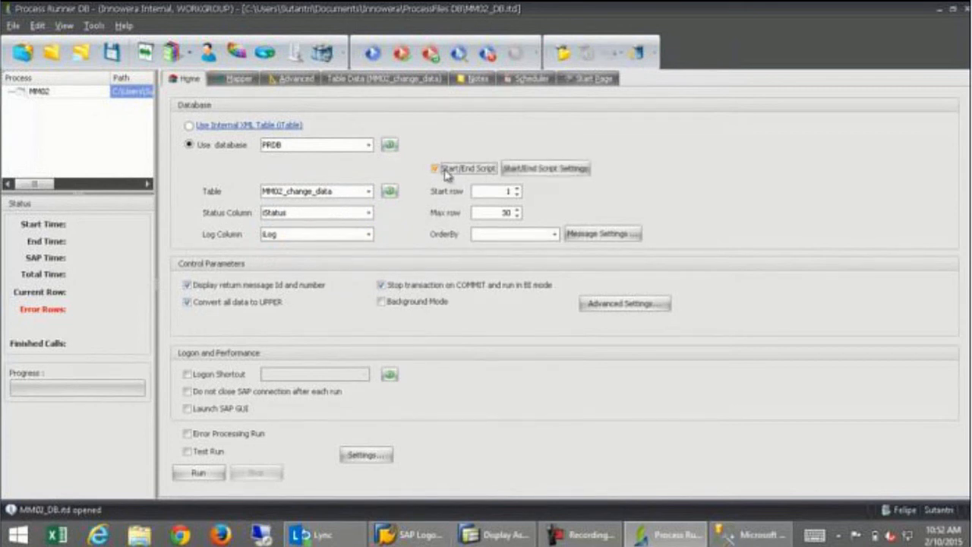
Review the pre/post-run script settings without changes, then switch Start/End Script back off.
left_click(530, 170)
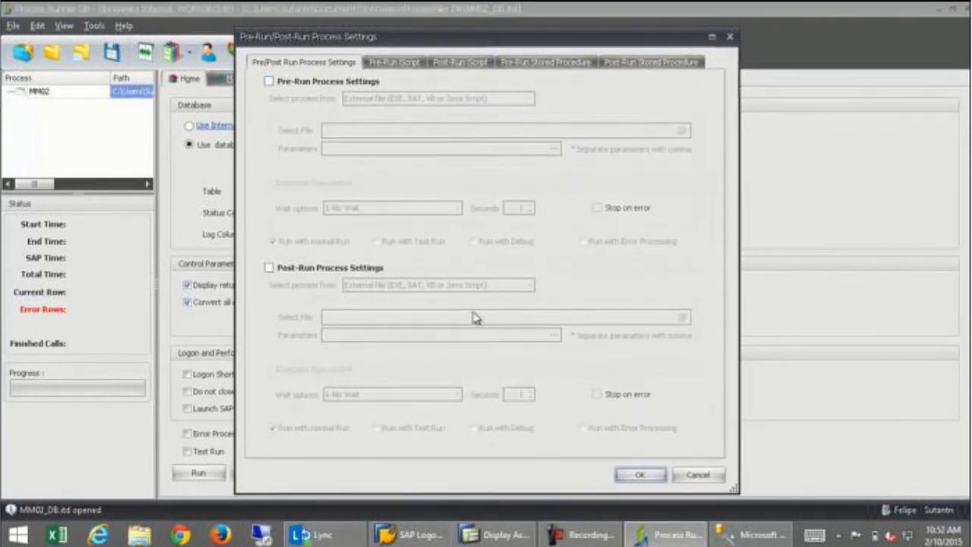
left_click(687, 476)
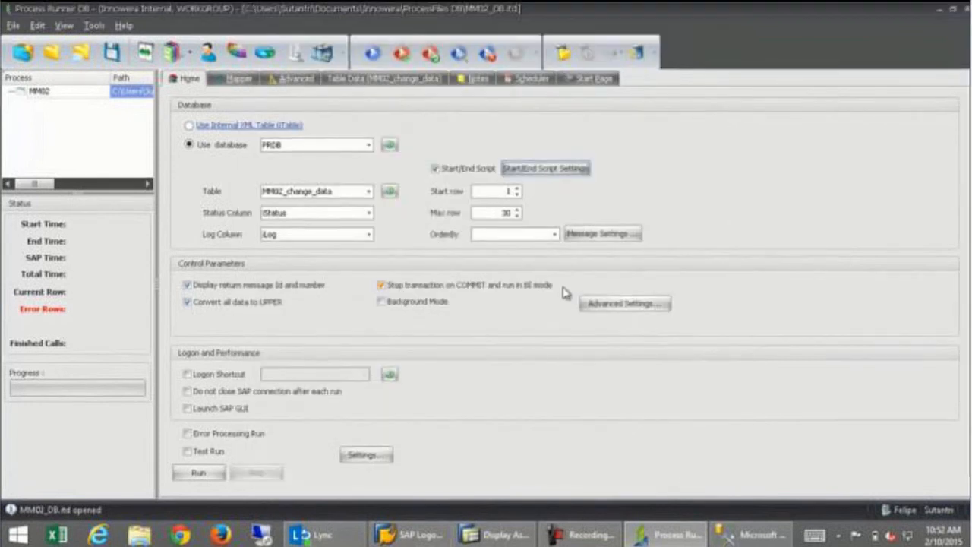
left_click(436, 170)
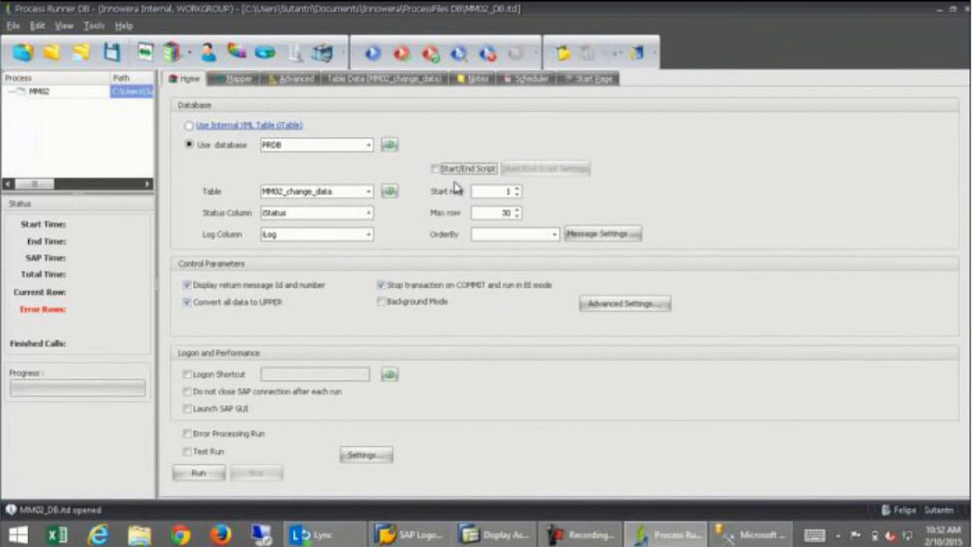
Show the field mappings in an enlarged grid and check BRGEW's source column options, leaving them unchanged.
left_click(231, 82)
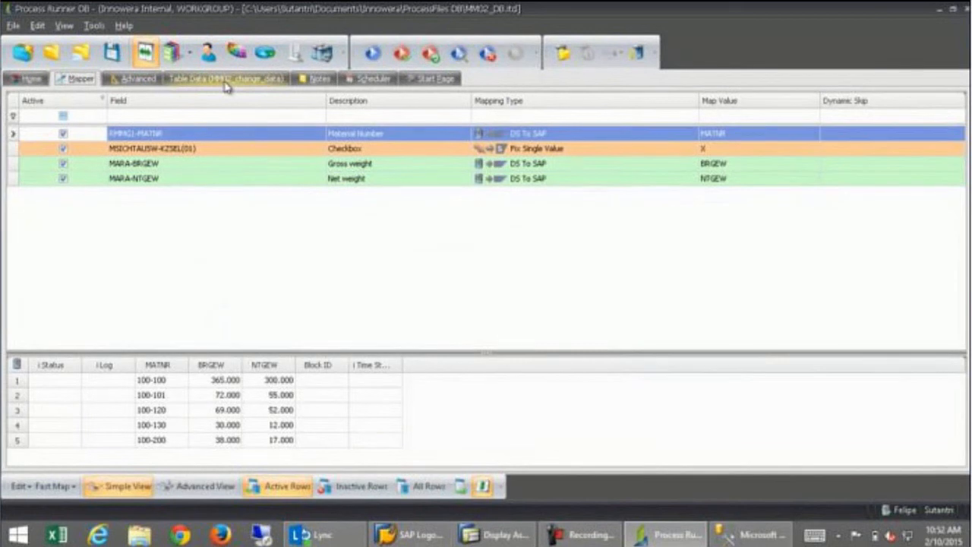
left_click_drag(524, 356, 486, 275)
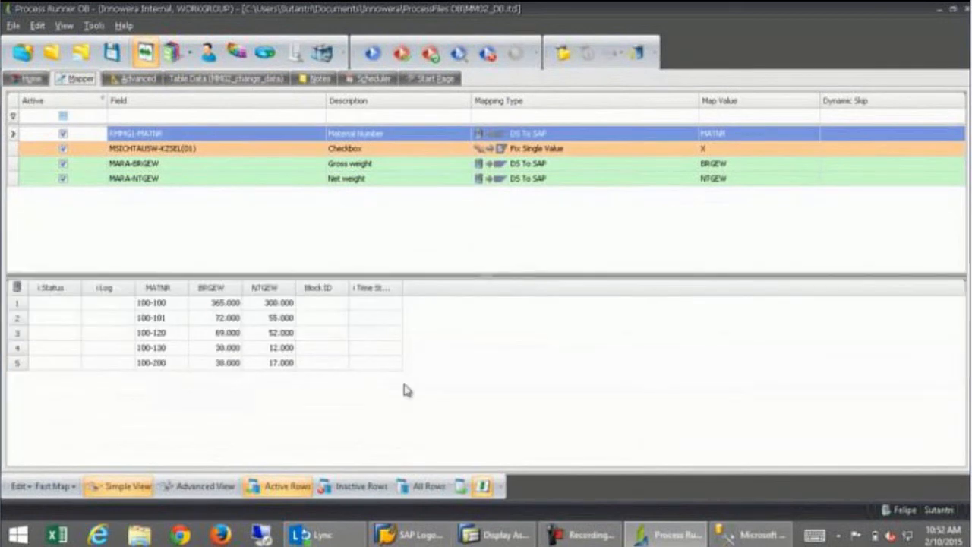
left_click(763, 169)
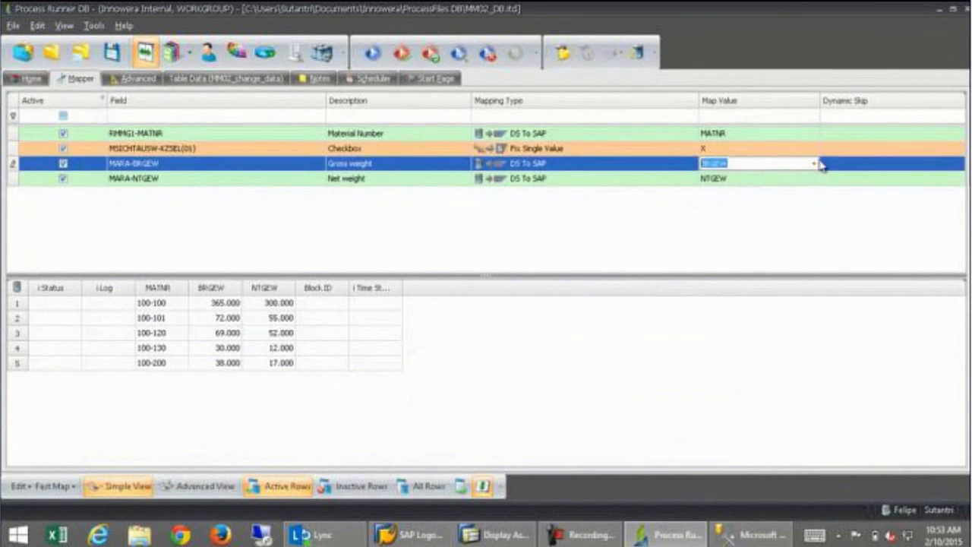
left_click(814, 165)
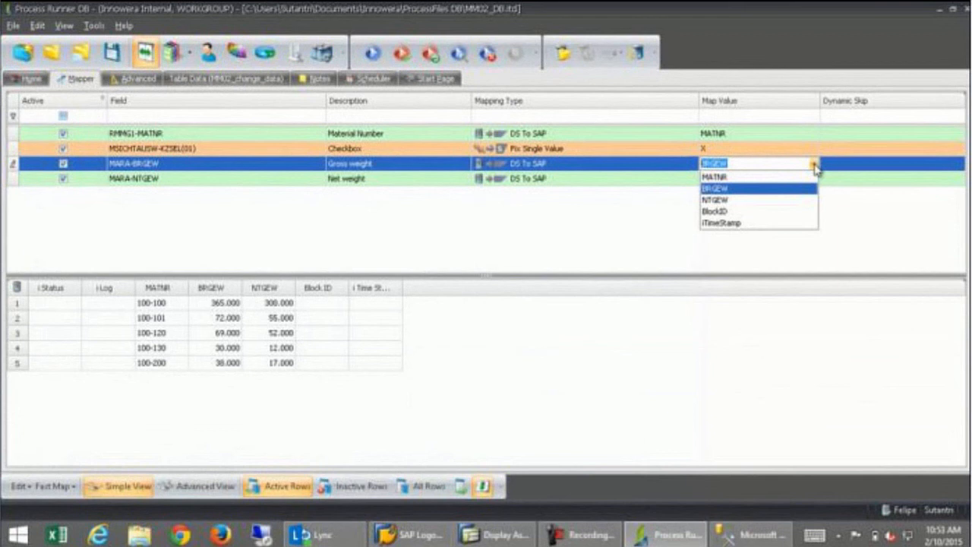
left_click(815, 165)
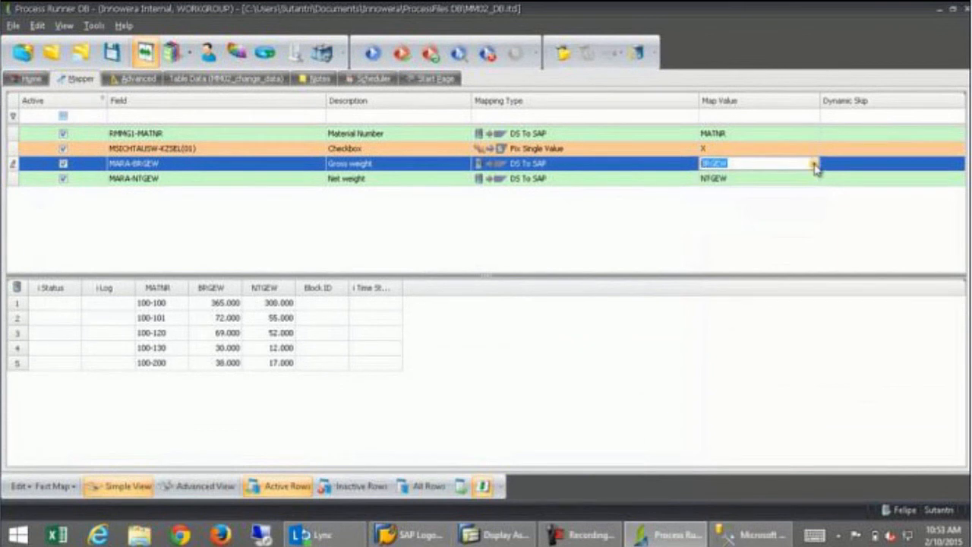
Check NTGEW's map value and keep RMMG1-MATNR's mapping type as DS To SAP.
left_click(813, 186)
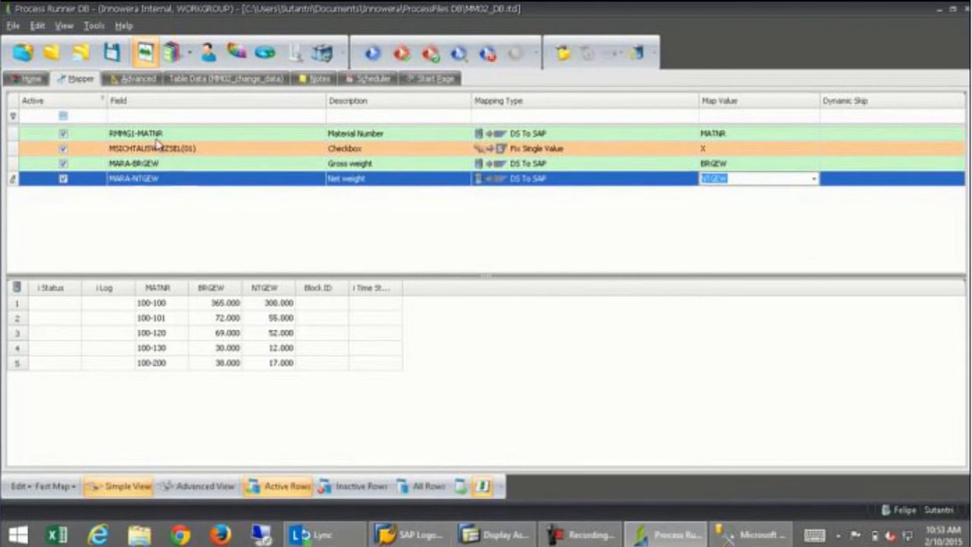
left_click(625, 133)
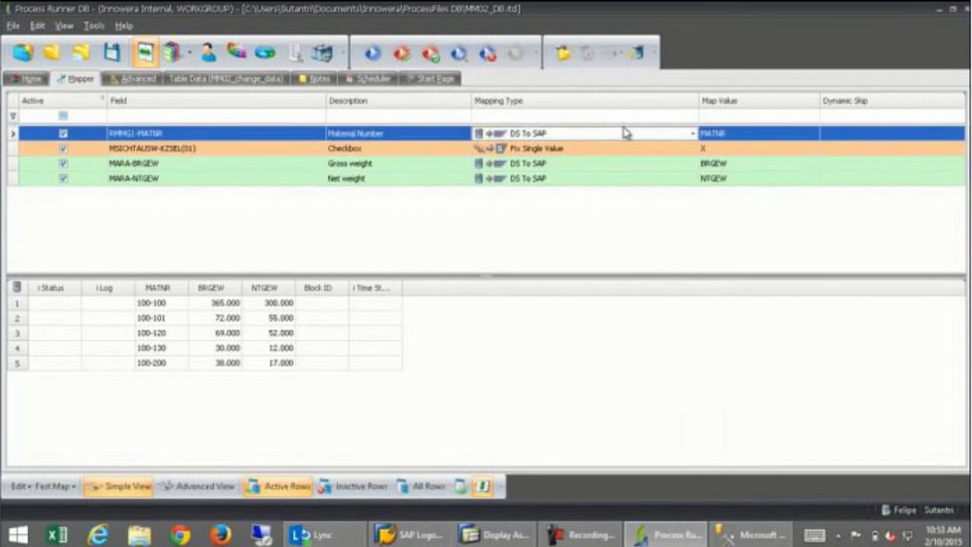
left_click(693, 133)
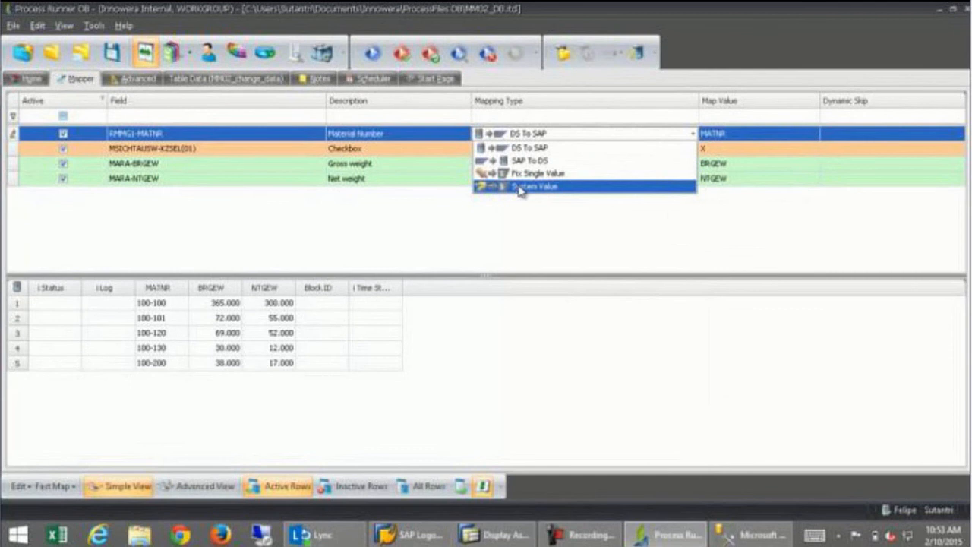
left_click(566, 134)
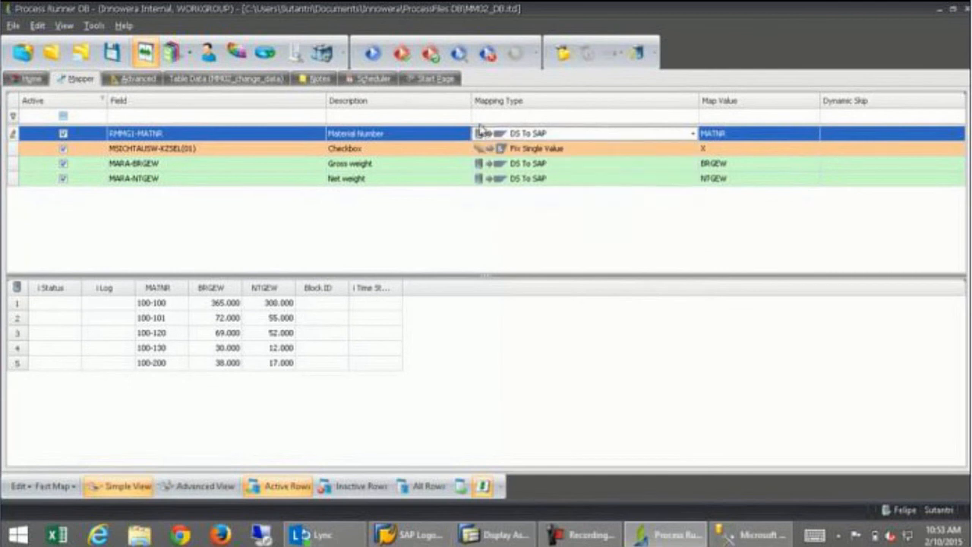
Clone the MARA-BRGEW mapping row and set the copy's mapping type to SAP To DS.
right_click(13, 169)
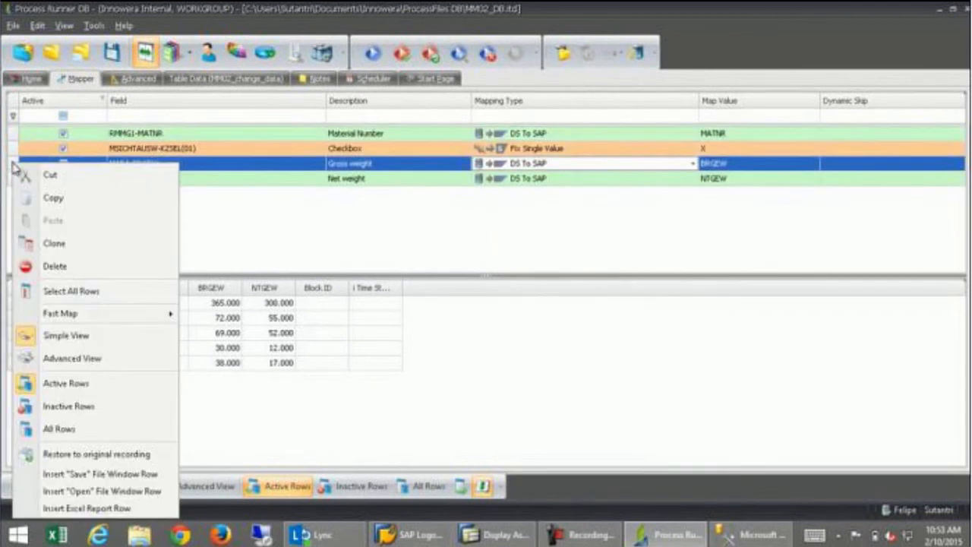
left_click(25, 251)
left_click(570, 181)
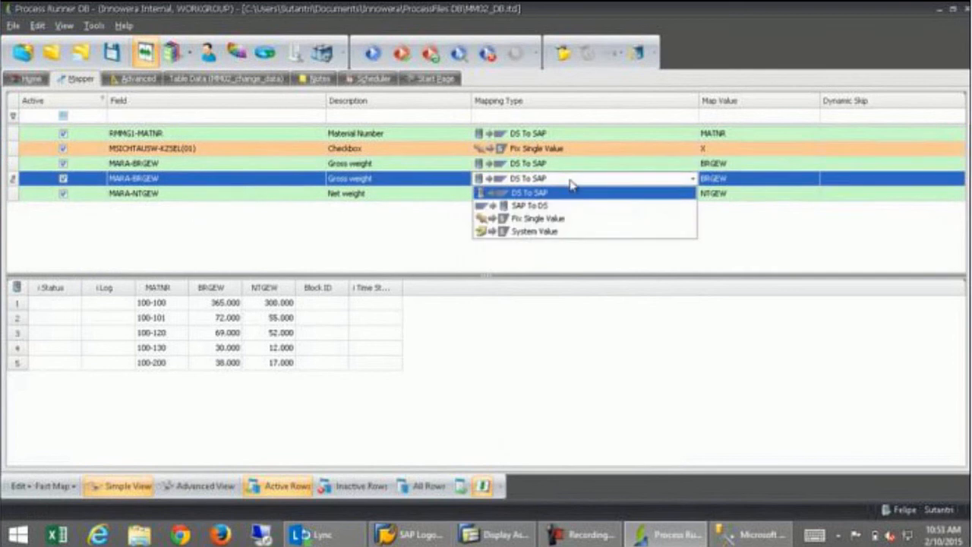
left_click(524, 207)
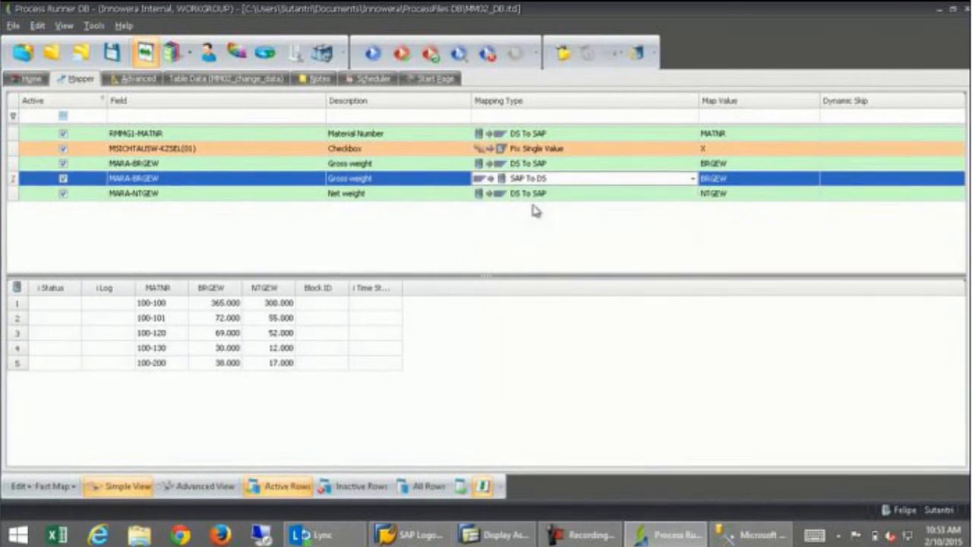
Keep BRGEW as the copy's map value, deactivate it, and show only active rows.
left_click(747, 183)
left_click(814, 180)
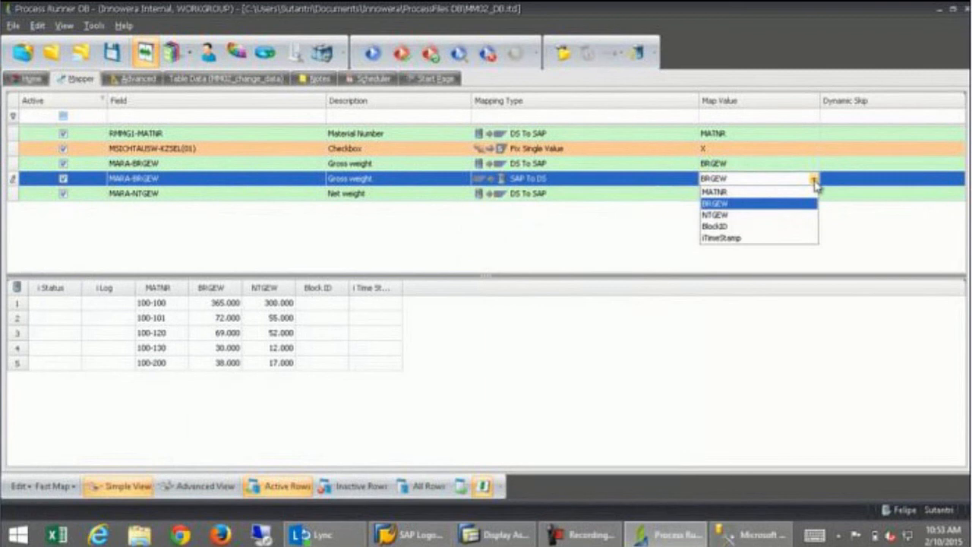
left_click(750, 179)
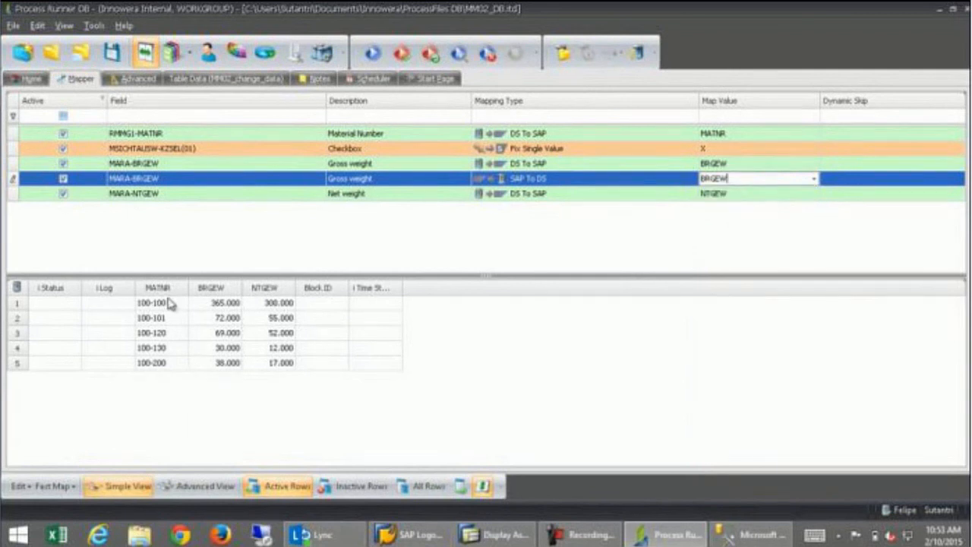
left_click(63, 178)
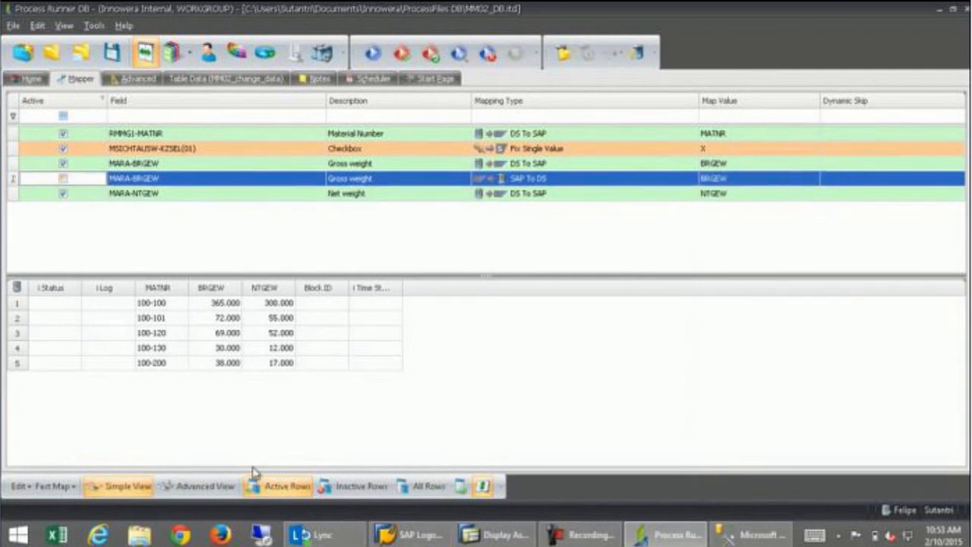
left_click(273, 489)
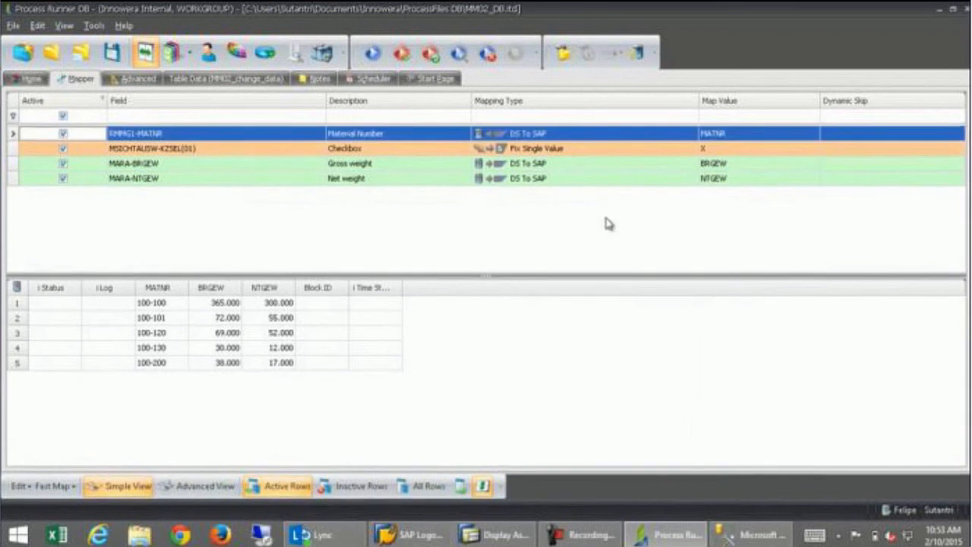
Set Max row to 100 on the Home tab and run the MM02 process through SAP logon.
left_click(46, 79)
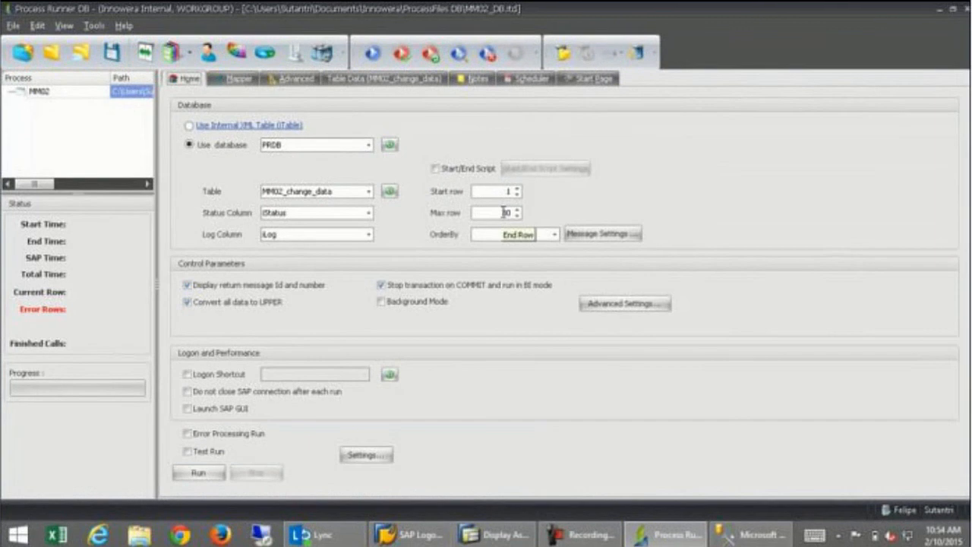
left_click_drag(502, 212, 516, 214)
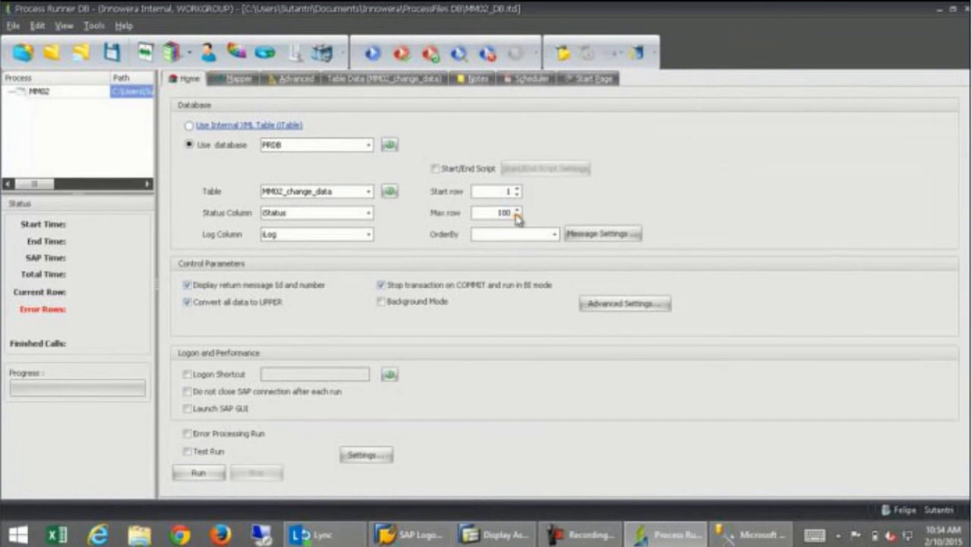
left_click(372, 55)
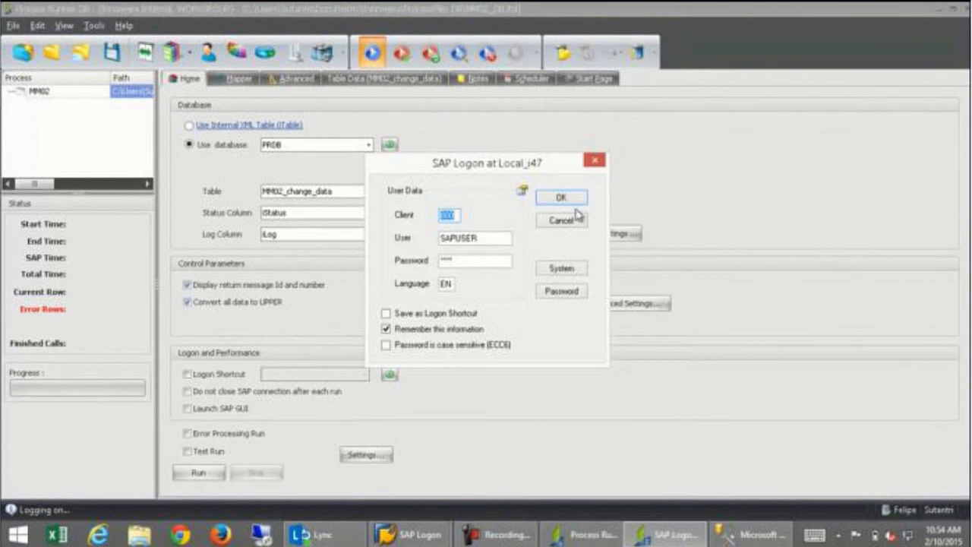
left_click(561, 198)
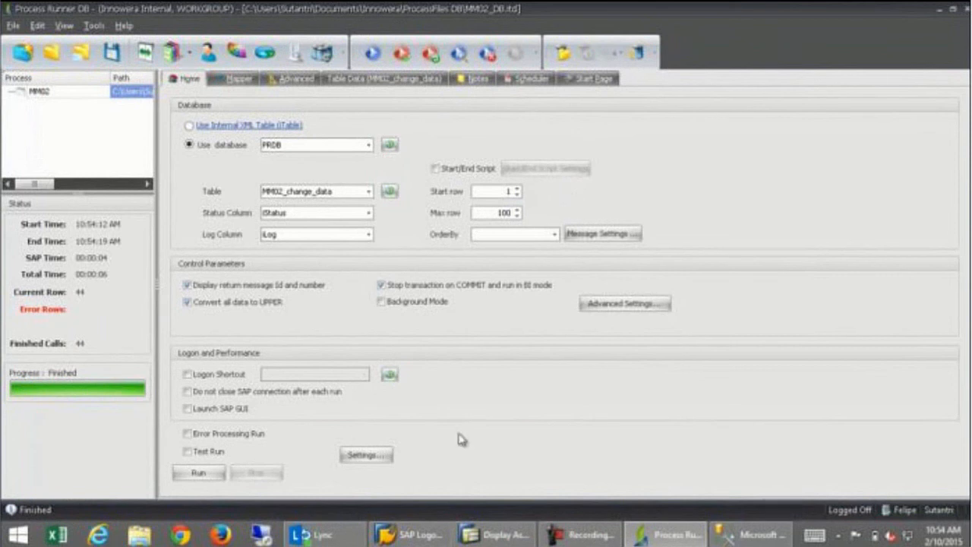
Re-query MM02_change_data in SSMS, now showing S:M3-801 'Material … changed', then return to Process Runner.
left_click(749, 536)
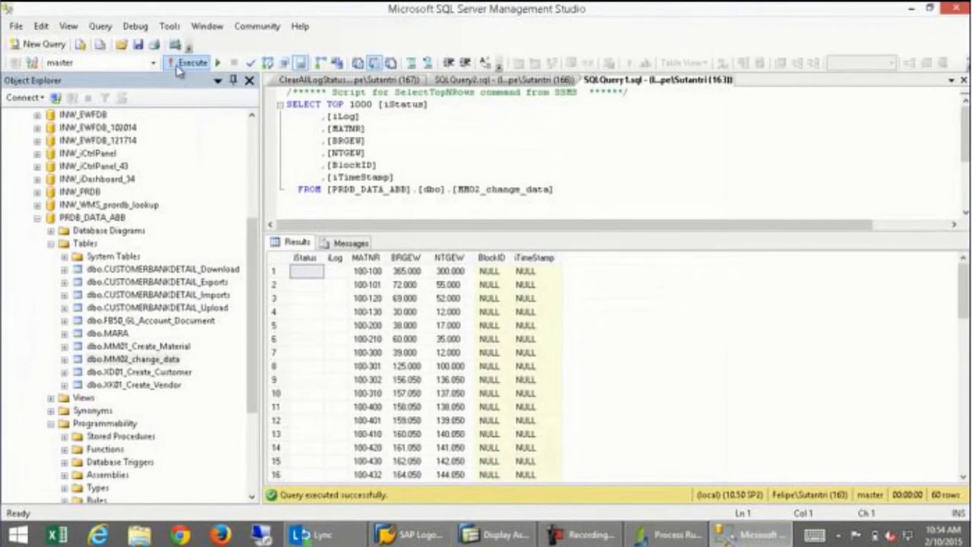
left_click(191, 62)
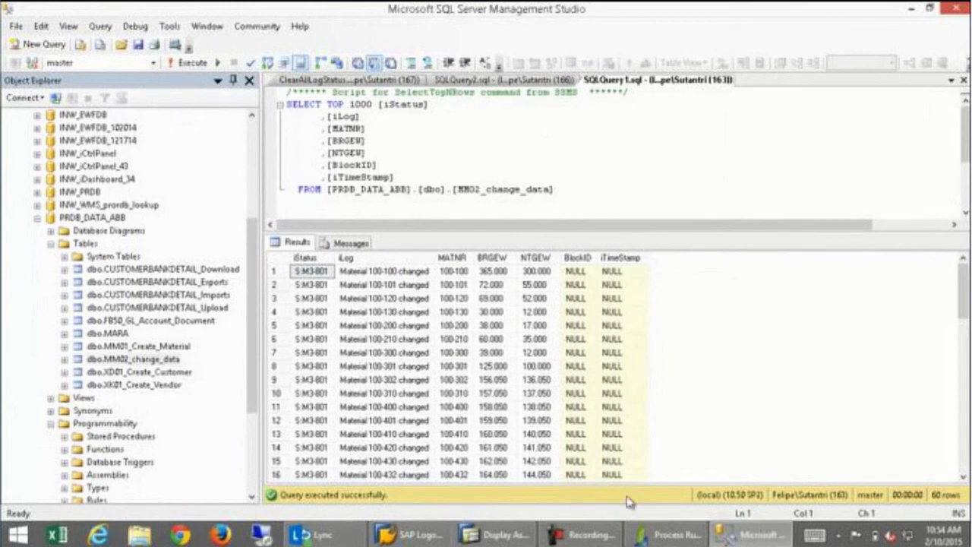
left_click(659, 532)
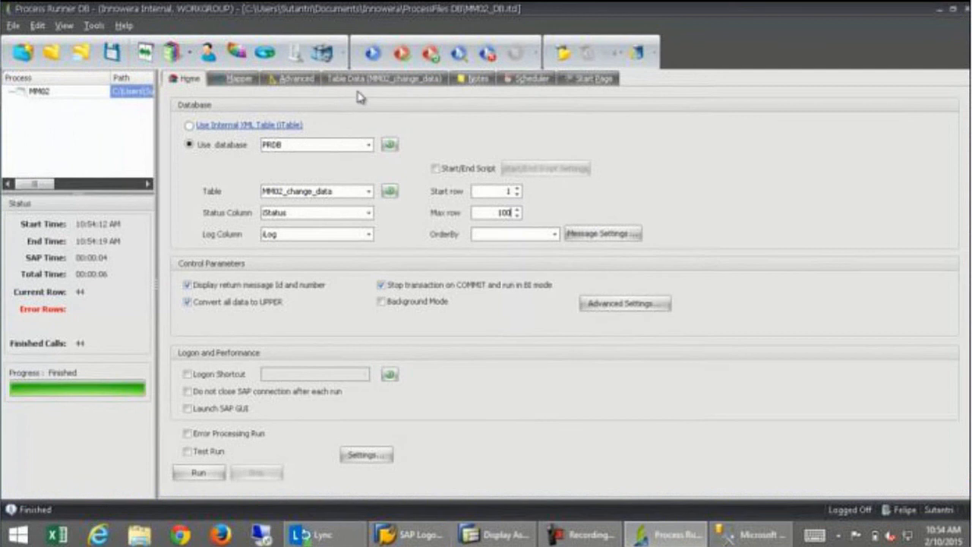
Rerun MM02 and re-query in SSMS, rows now reading S:M3-810 'No changes made'; select FB50_GL_Account_Document.
left_click(372, 52)
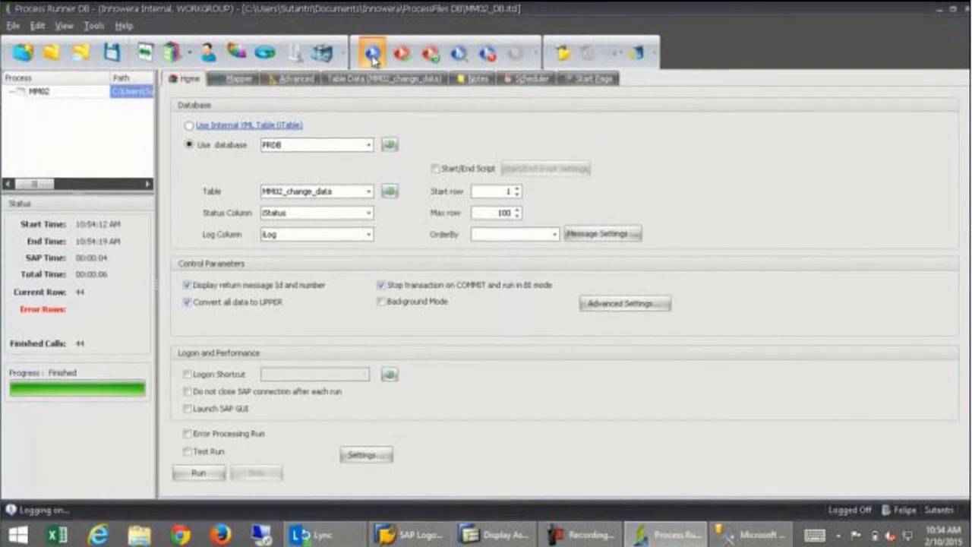
left_click(571, 200)
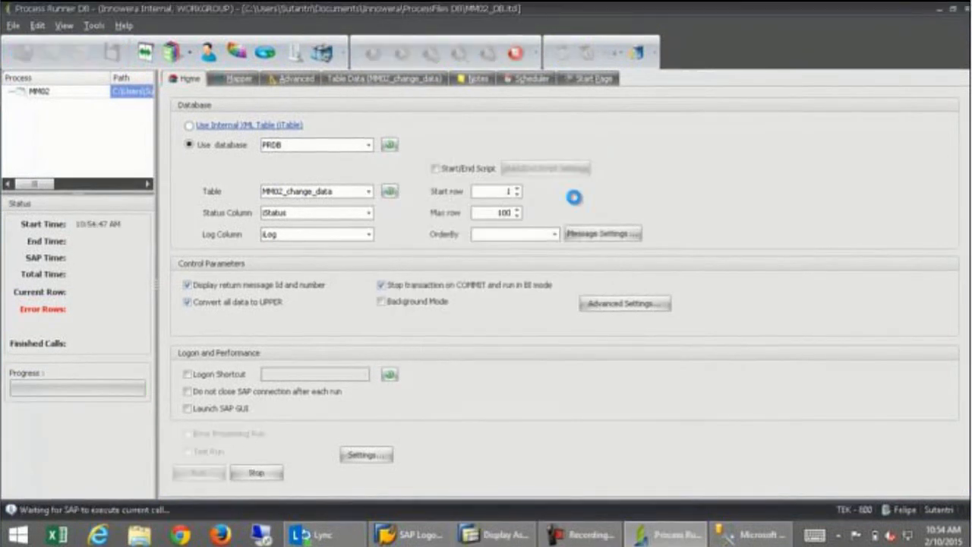
left_click(745, 541)
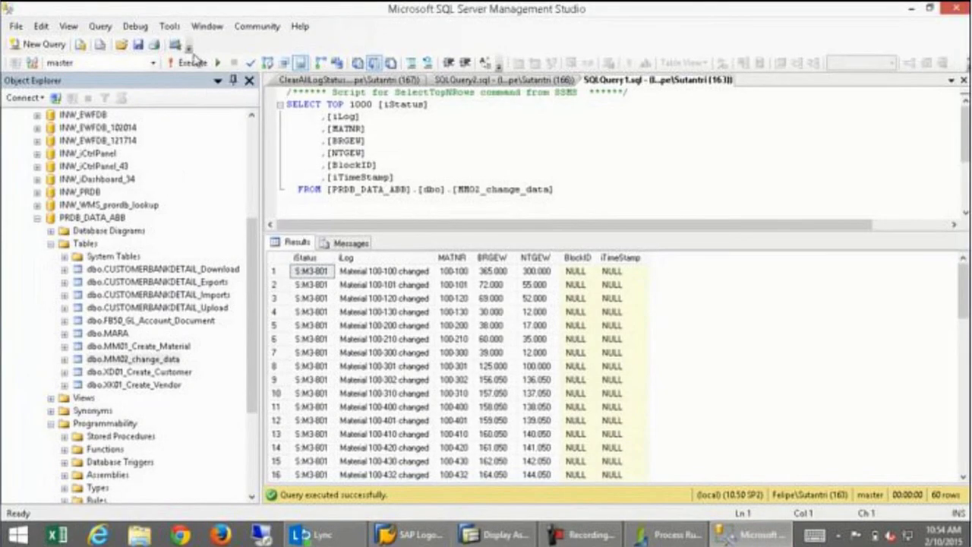
left_click(193, 64)
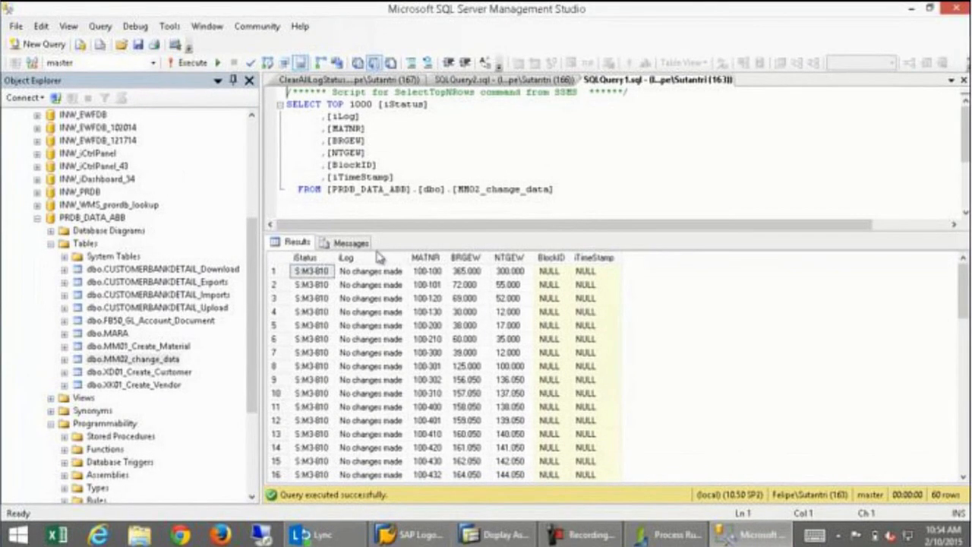
mouse_move(327, 536)
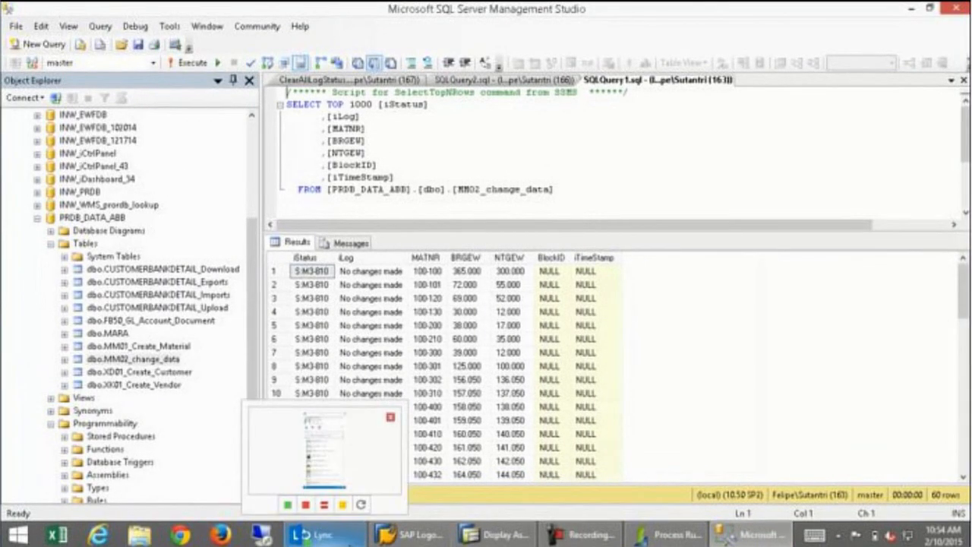
left_click(148, 322)
Query the top 1000 FB50_GL_Account_Document rows and select the HKONT to PRCTR cells of rows 1–4.
right_click(146, 325)
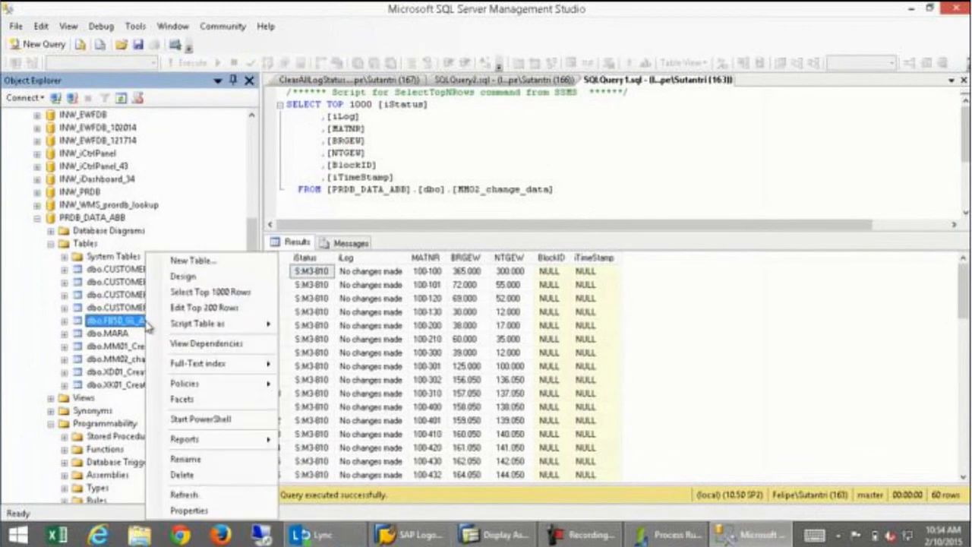
left_click(216, 294)
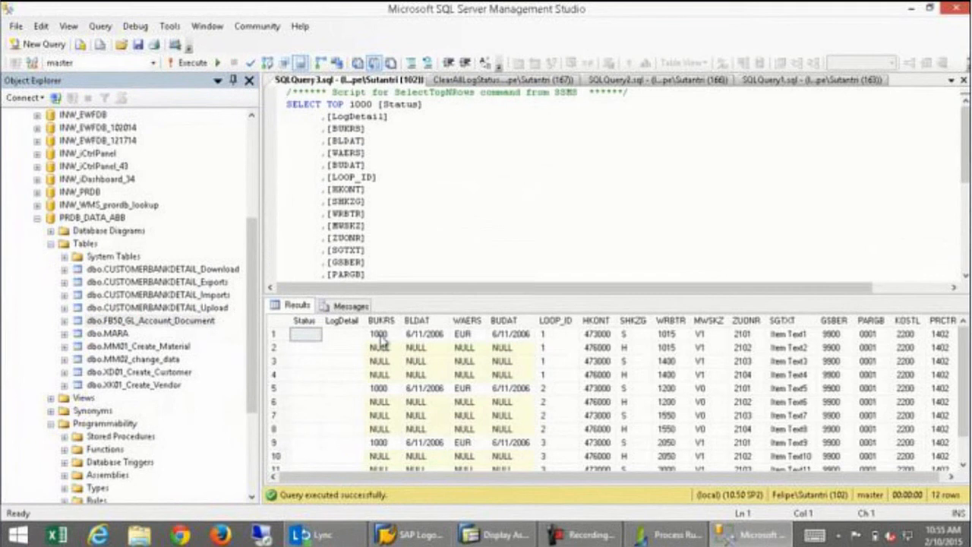
left_click(381, 338)
key("Right")
key("Right")
key("Right")
key("Right")
key("Right")
key("Right")
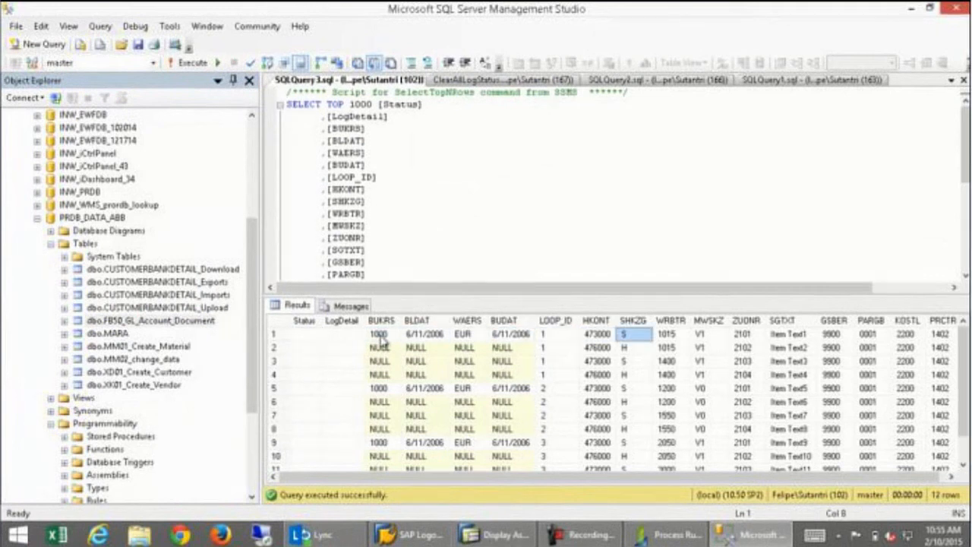
key("Left")
key("shift+Down")
key("shift+Down")
key("shift+Down")
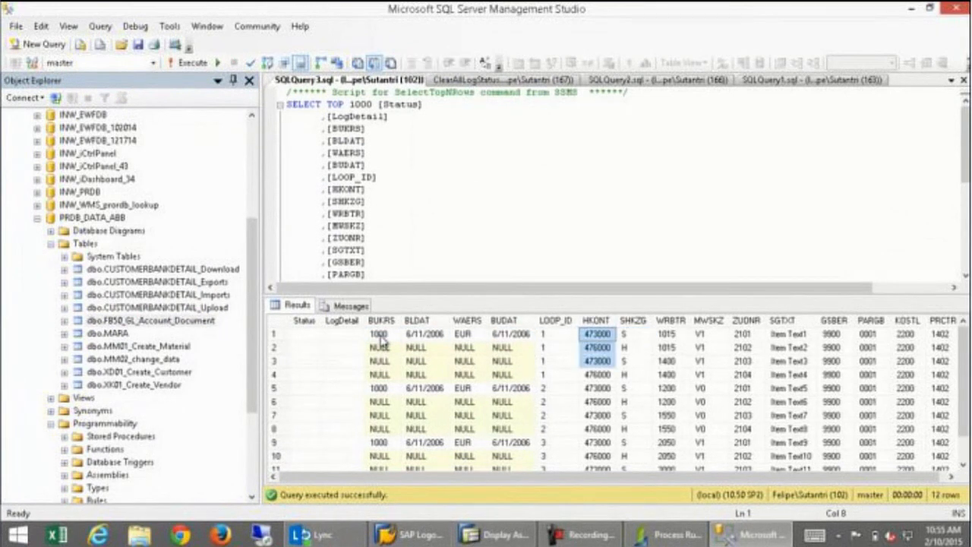
key("shift+Right")
key("shift+Right")
key("shift+Right")
key("shift+Right")
key("shift+Right")
key("shift+Right")
key("shift+Right")
key("shift+Right")
key("shift+Right")
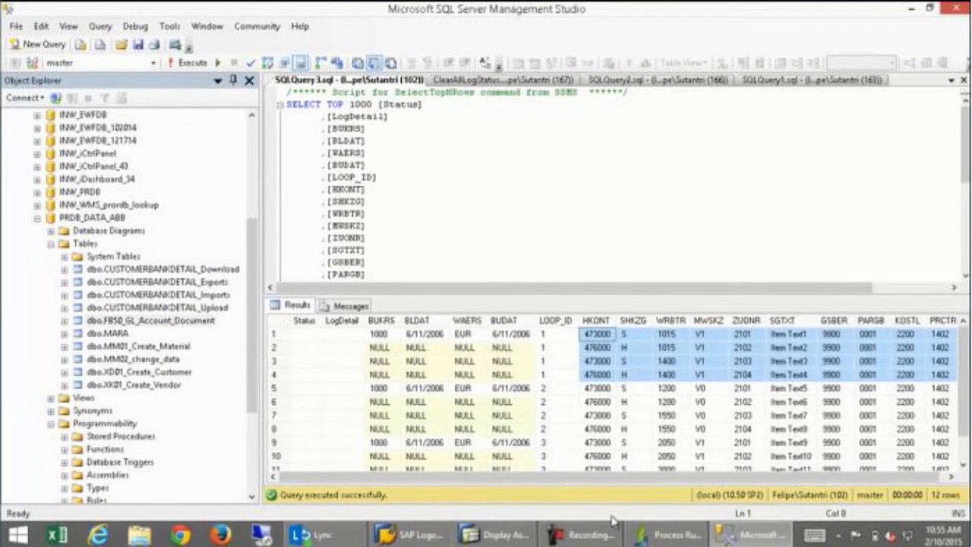
left_click(661, 535)
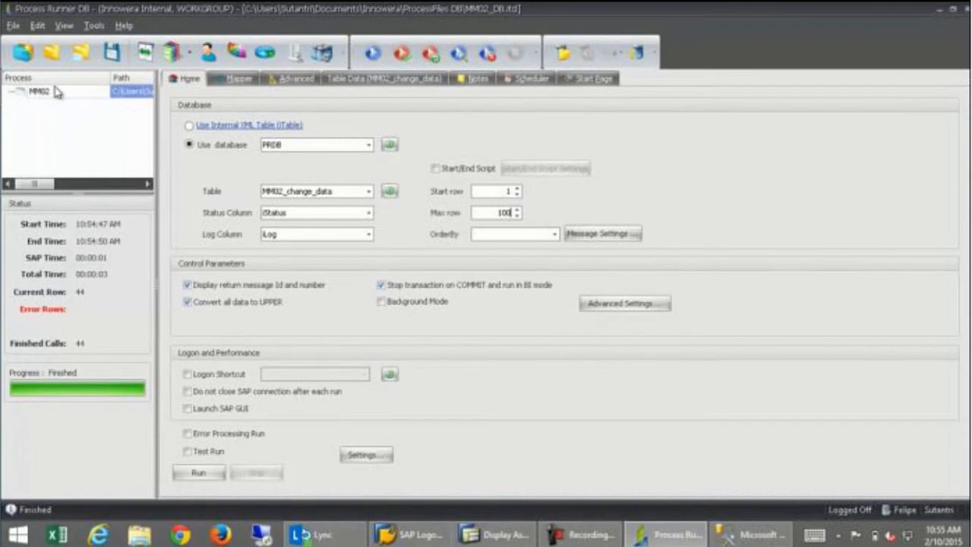
Open the FB50 GL account document process without saving MM02 changes and view its mapping.
left_click(51, 52)
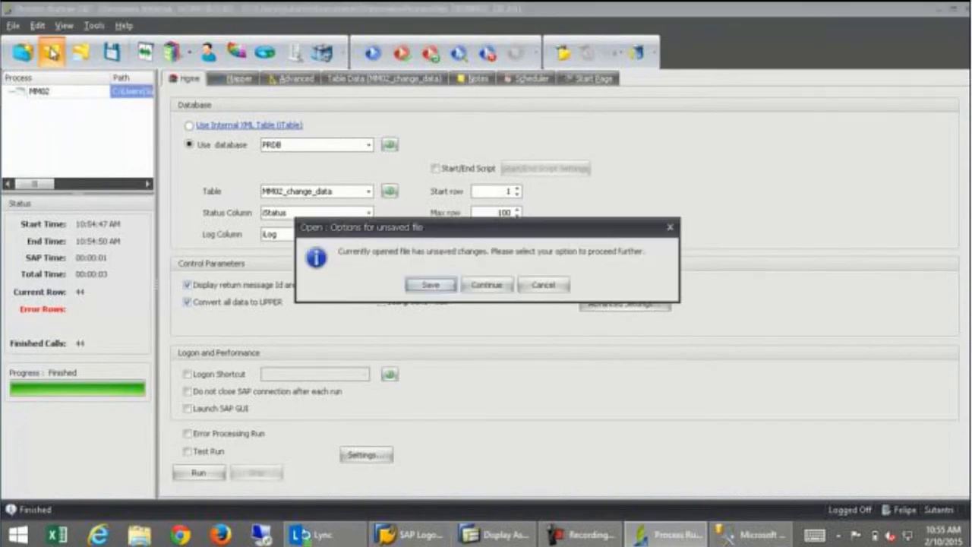
left_click(486, 285)
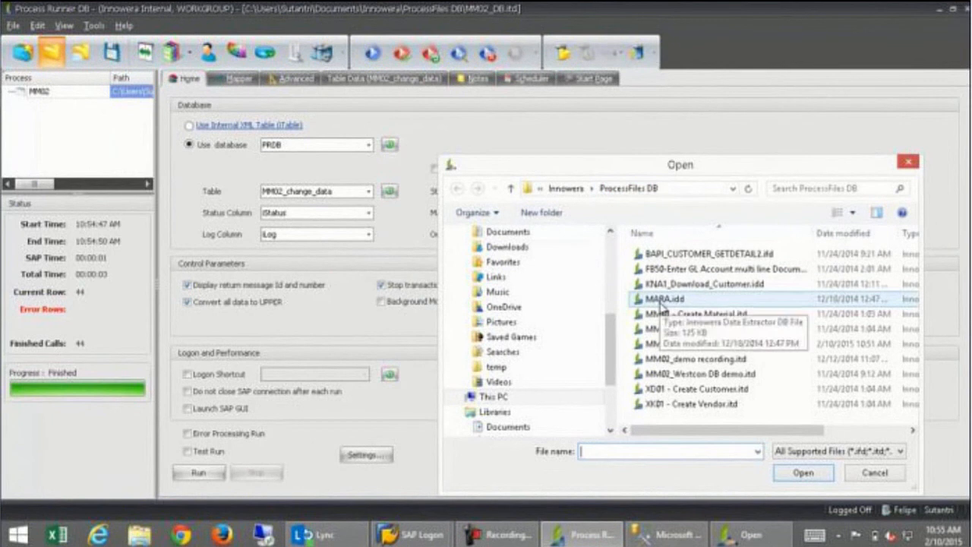
double_click(686, 272)
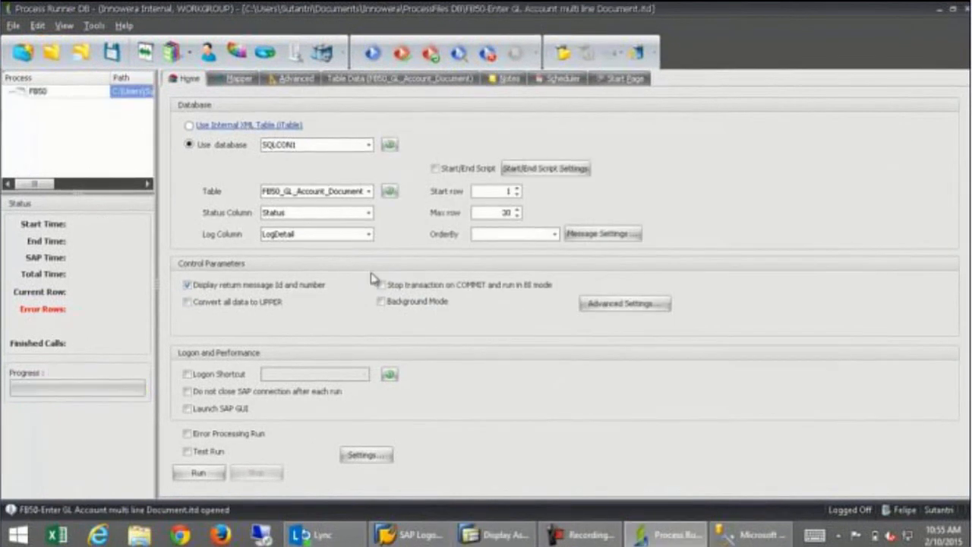
left_click(236, 79)
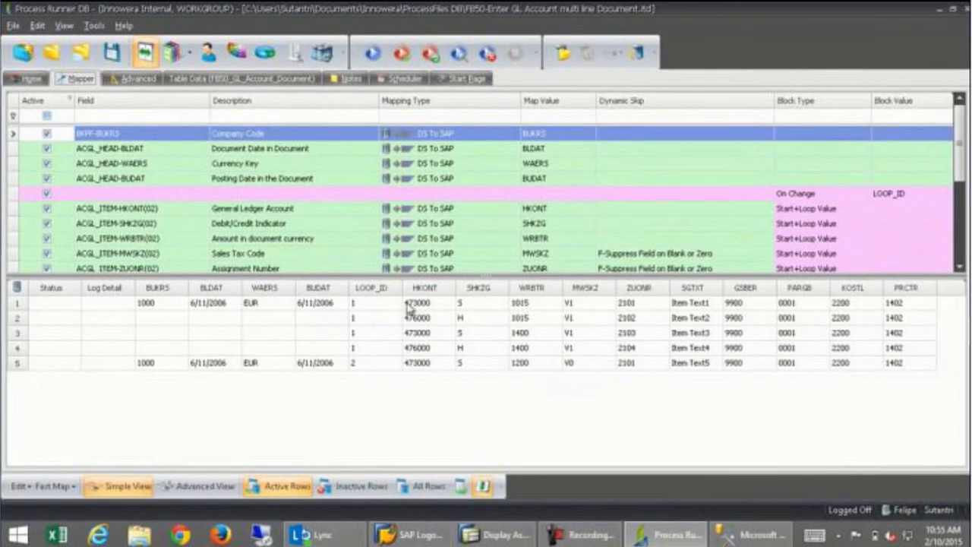
Run the FB50 process through SAP logon, then bring SSMS to the front.
left_click(374, 54)
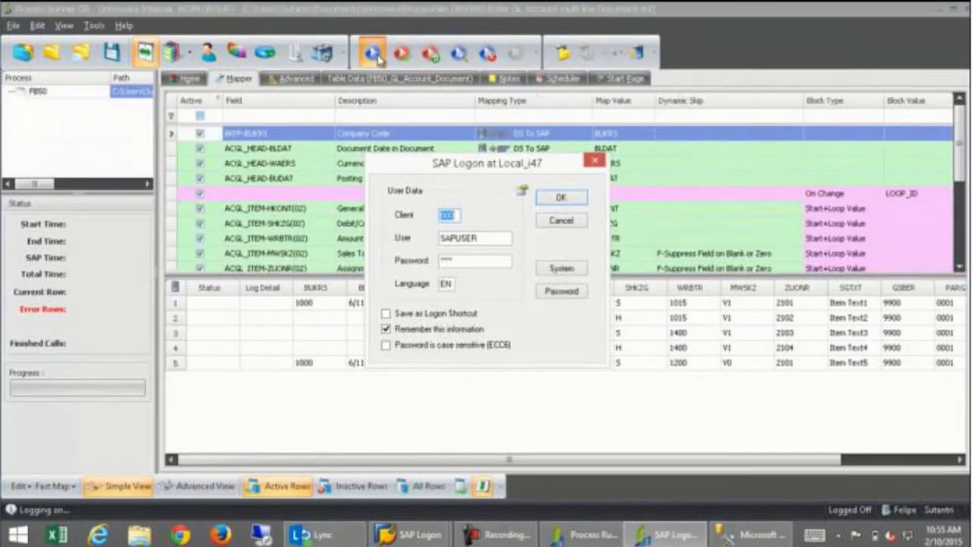
left_click(569, 196)
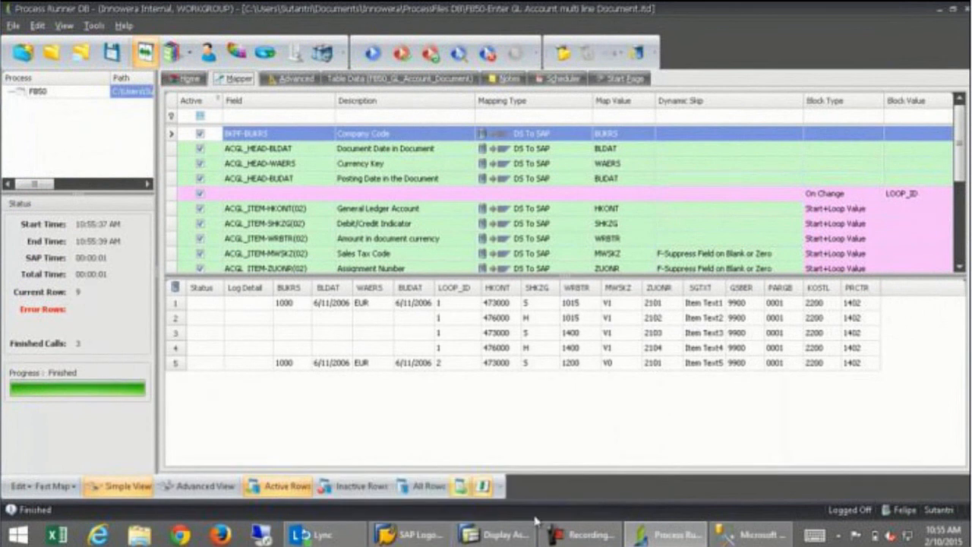
left_click(776, 537)
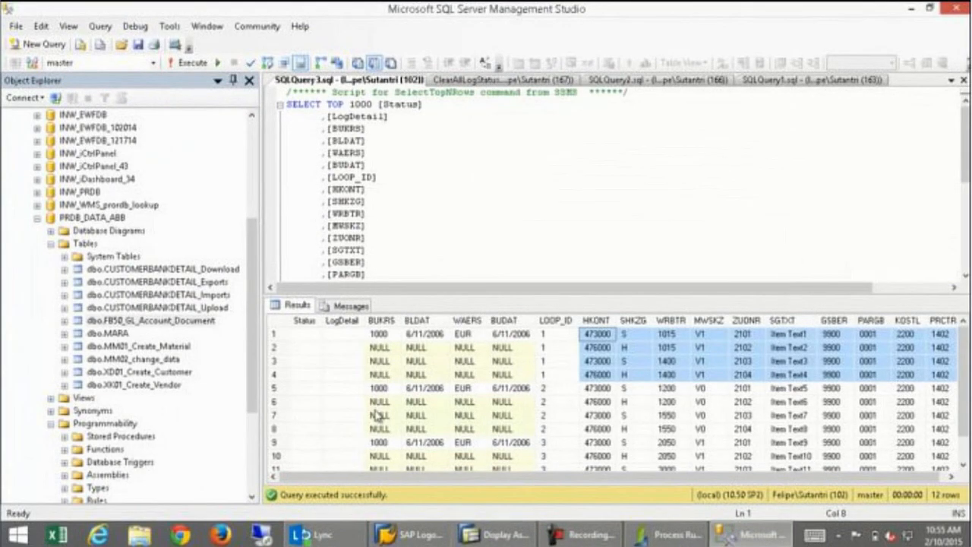
Re-run the FB50_GL_Account_Document query, Status still empty, then show Process Runner's Home settings.
left_click(190, 63)
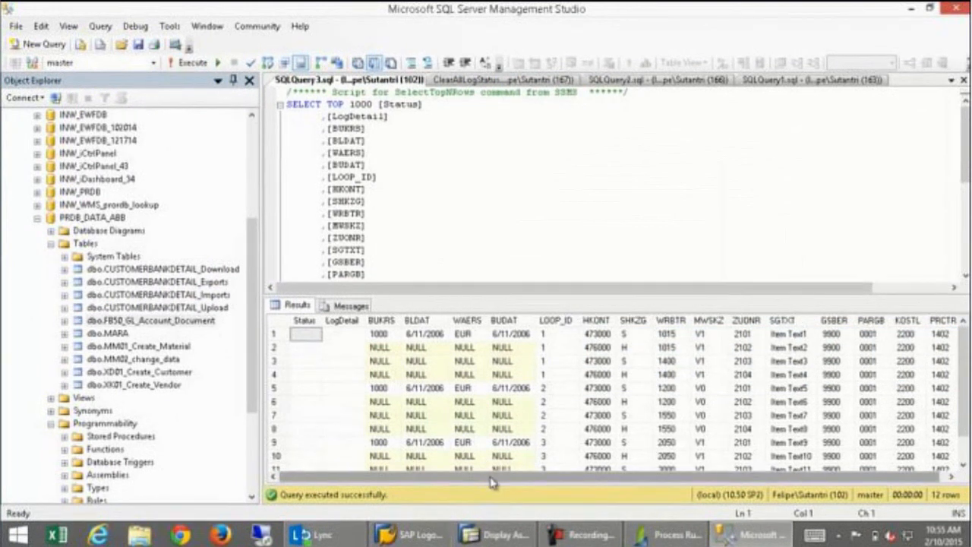
left_click_drag(494, 479, 457, 471)
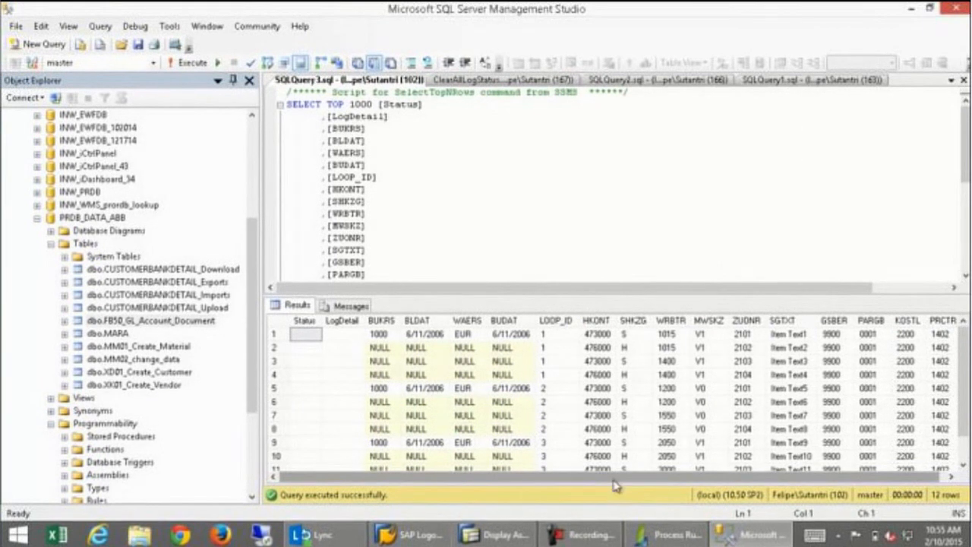
left_click(667, 535)
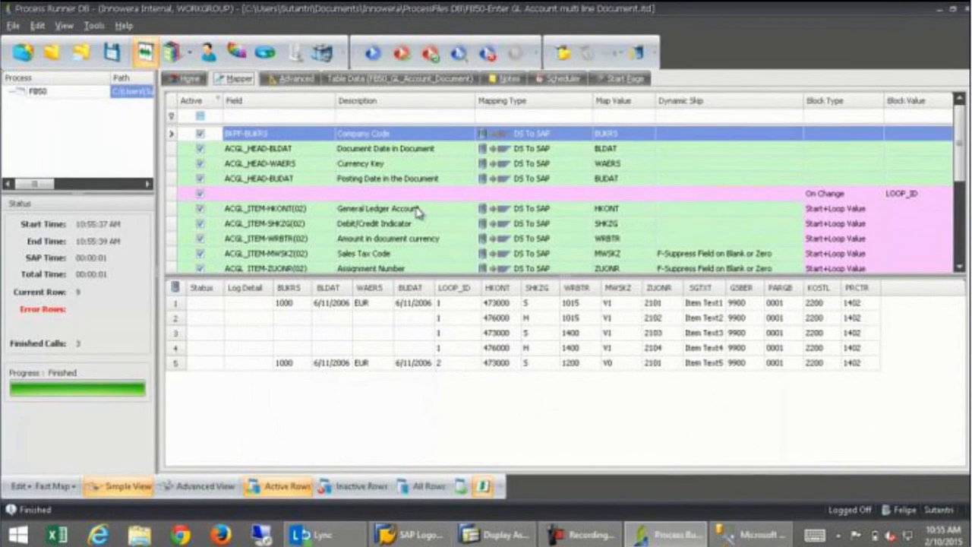
left_click(188, 79)
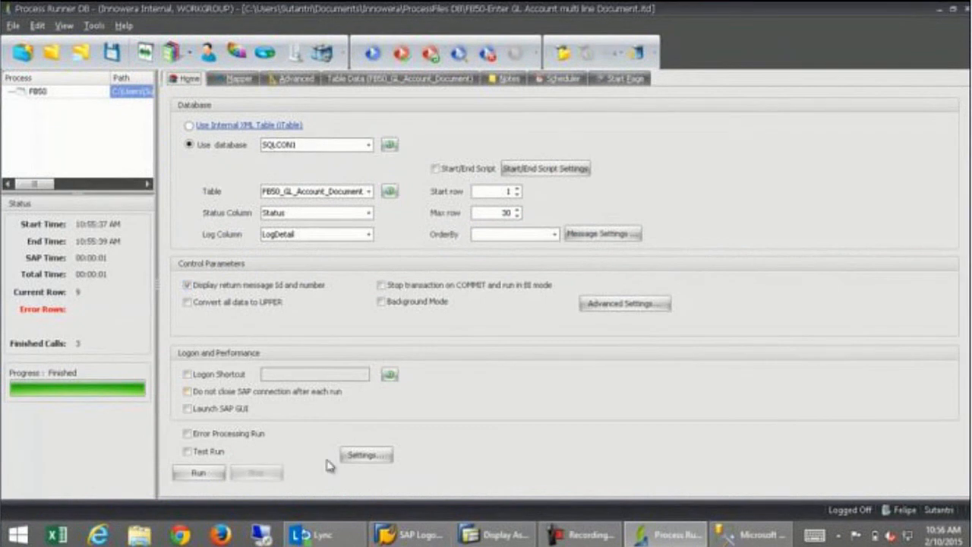
Browse the INW_PRDB database and its tables in SSMS Object Explorer, then collapse it again.
left_click(750, 535)
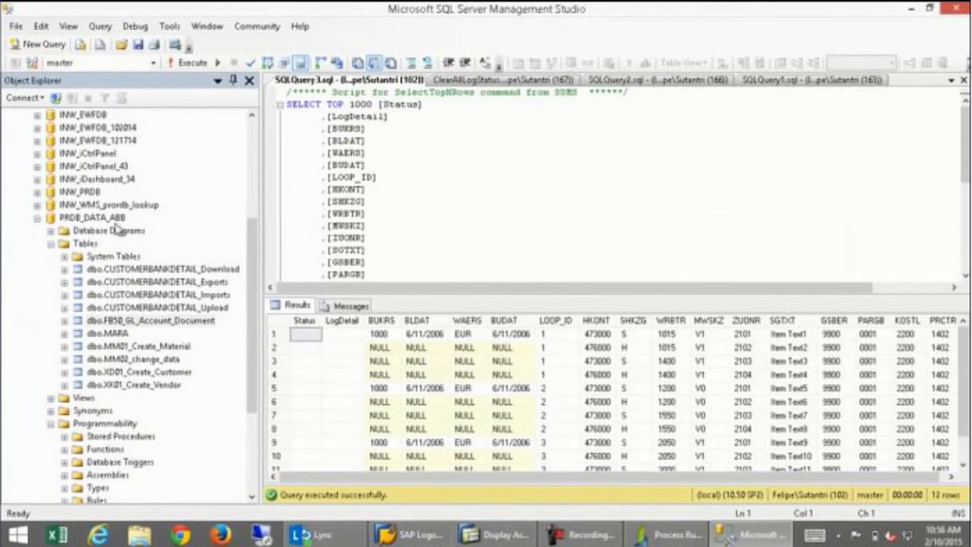
left_click(37, 221)
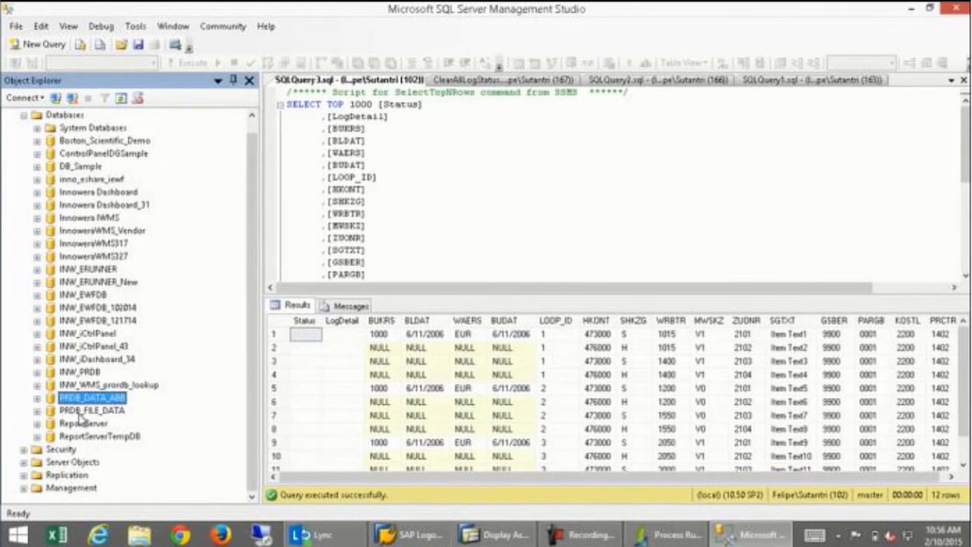
left_click(37, 371)
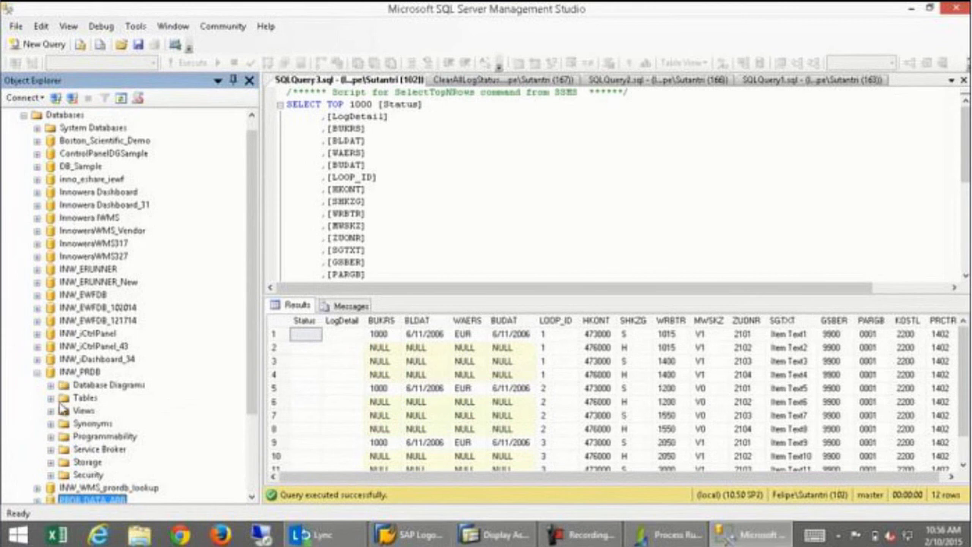
left_click(51, 398)
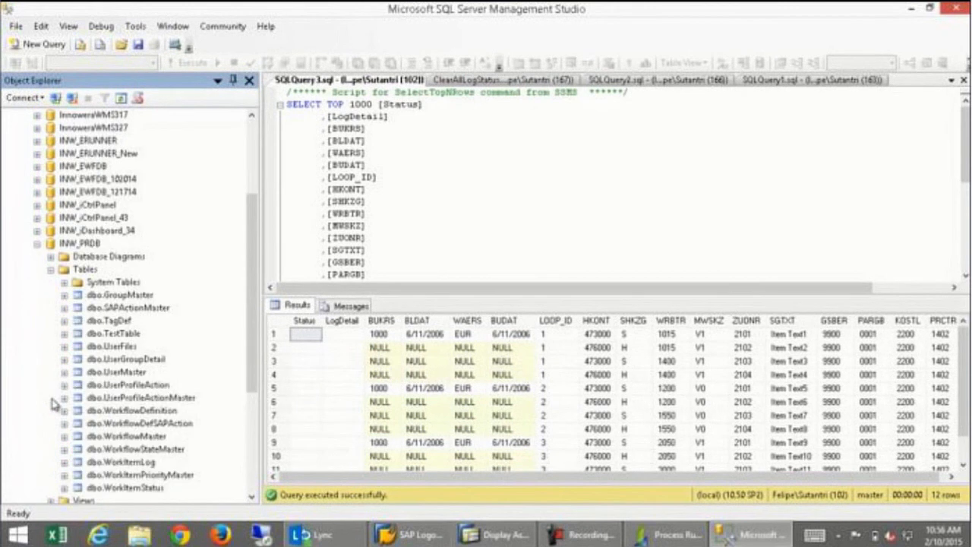
left_click(50, 270)
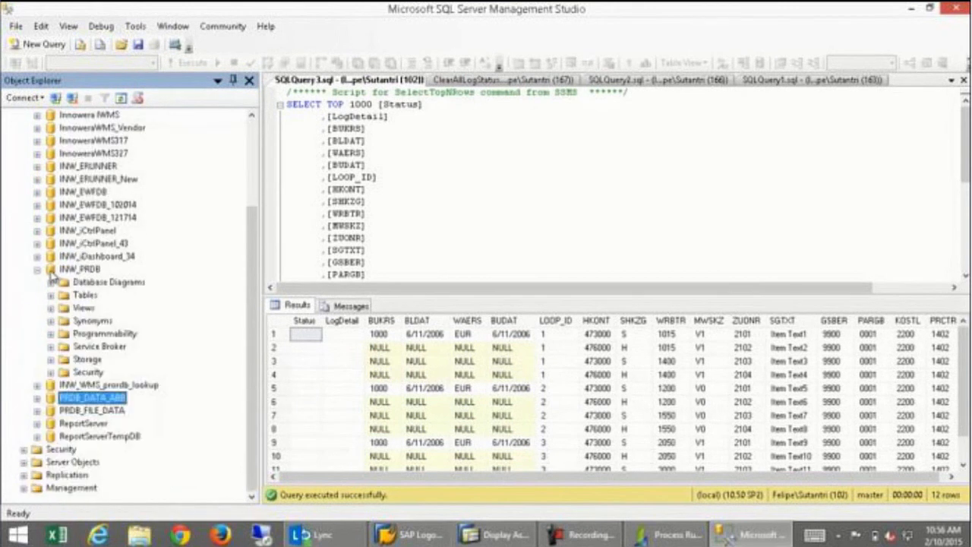
left_click(43, 269)
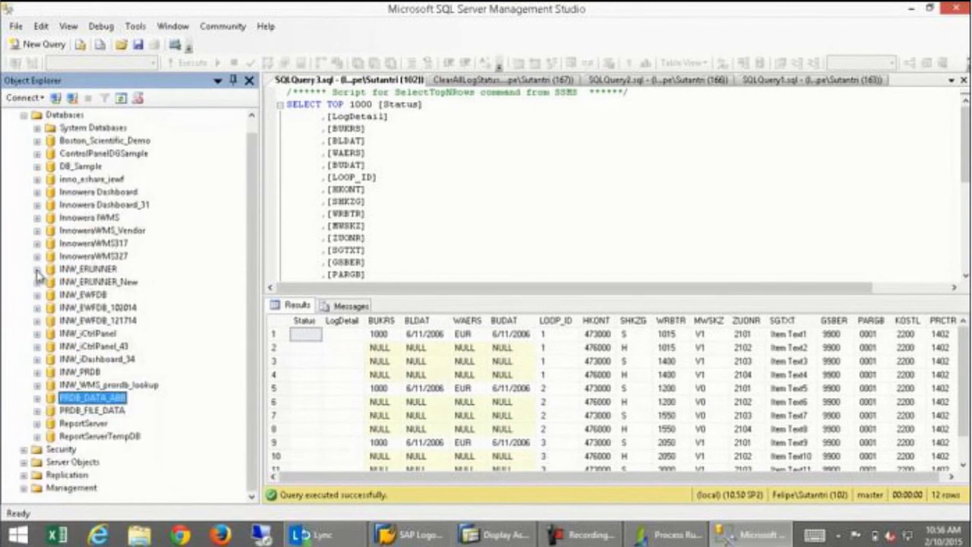
left_click(653, 535)
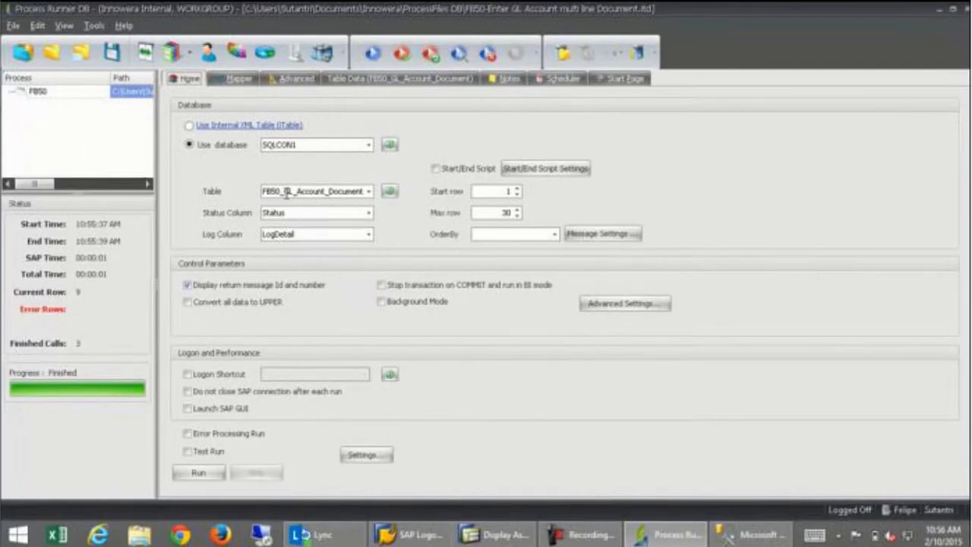
Keep SQLCON1 as the database connection and reconnect SSMS Object Explorer to the (local) server.
left_click(368, 146)
left_click(369, 146)
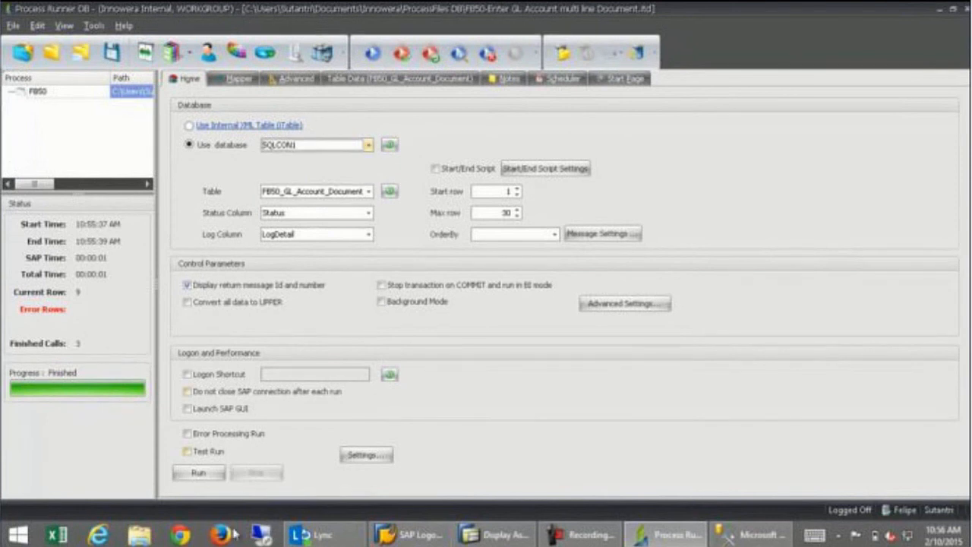
left_click(750, 535)
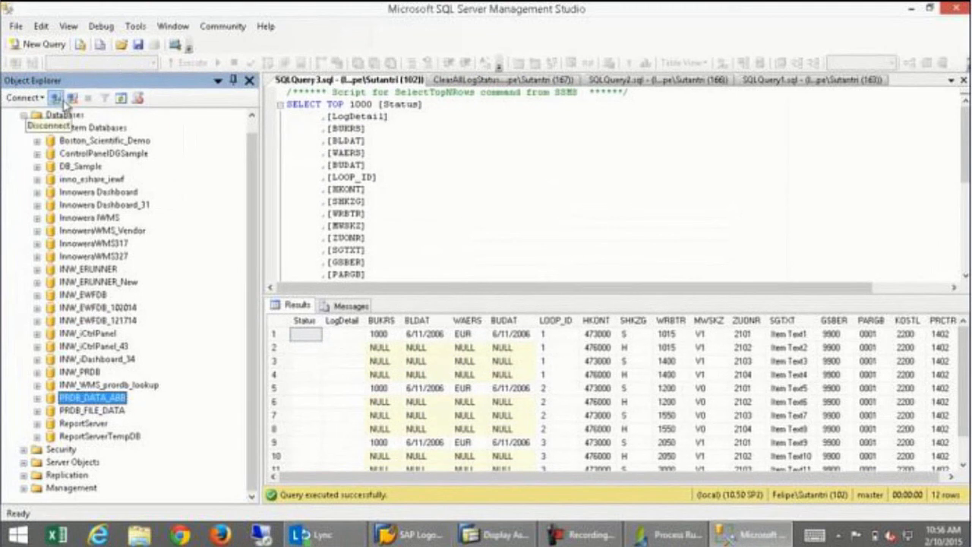
left_click(56, 99)
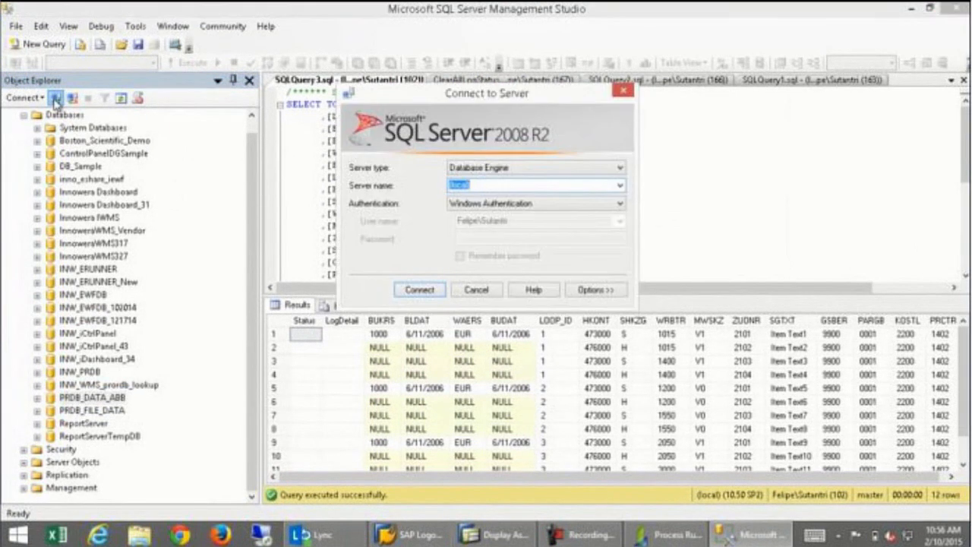
left_click(420, 290)
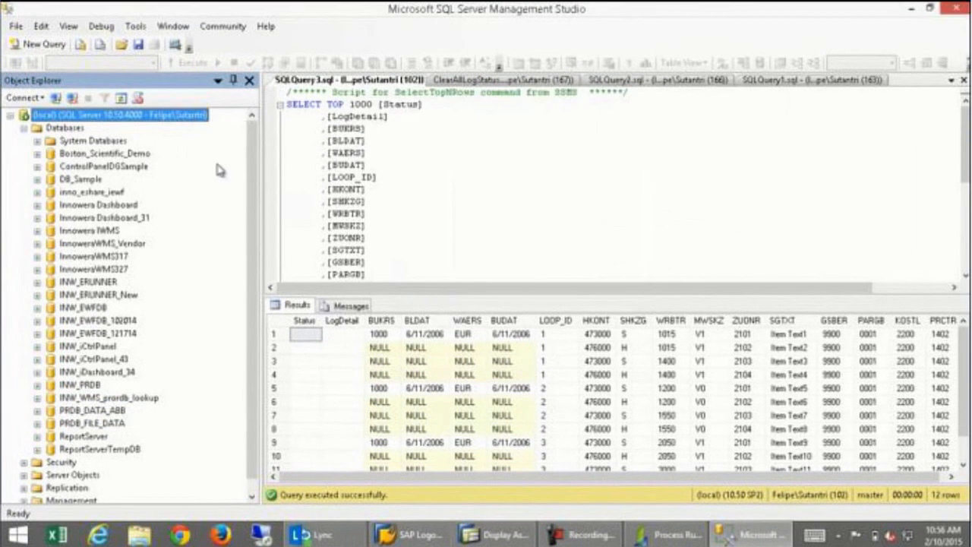
Expand Databases > PRDB_DATA_ABB > Tables and select dbo.FB50_GL_Account_Document.
left_click(23, 127)
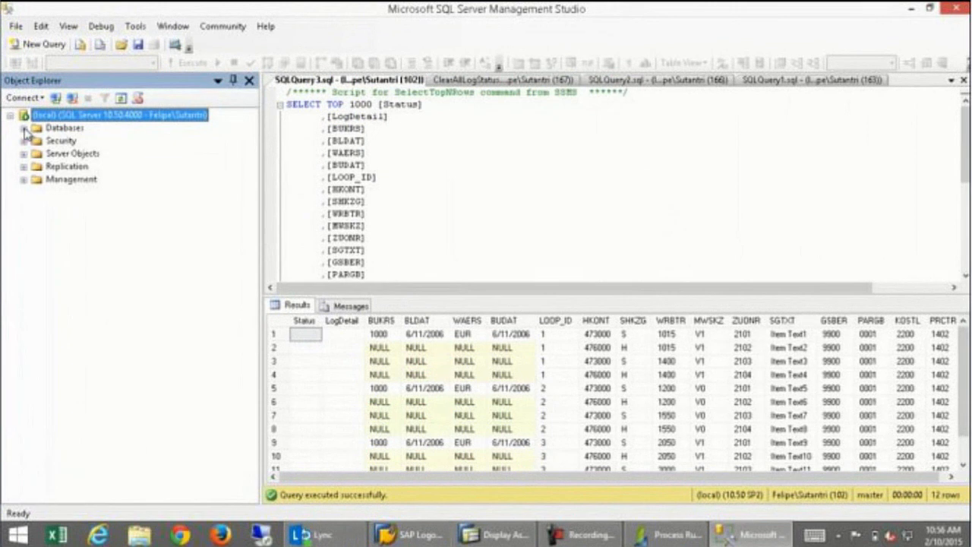
left_click(23, 128)
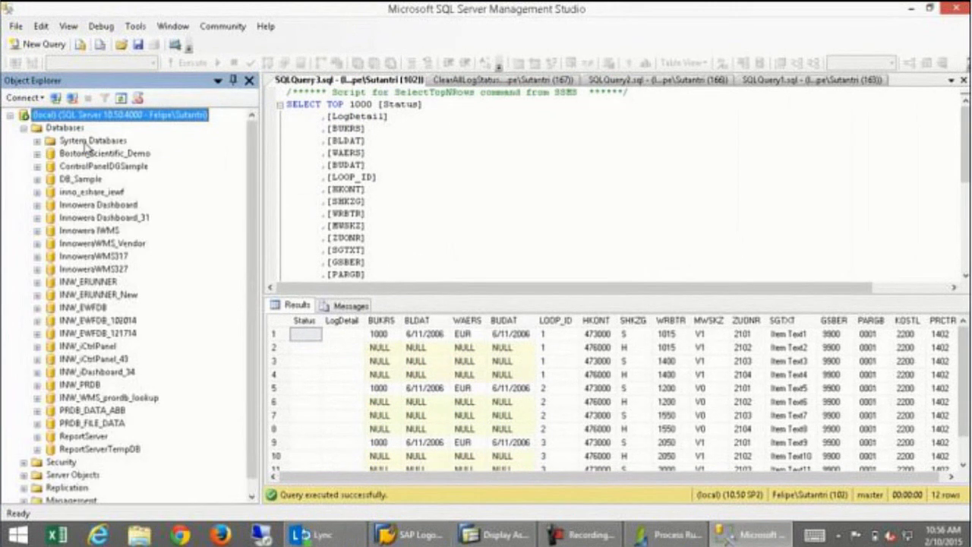
left_click(37, 142)
left_click(37, 142)
left_click(38, 411)
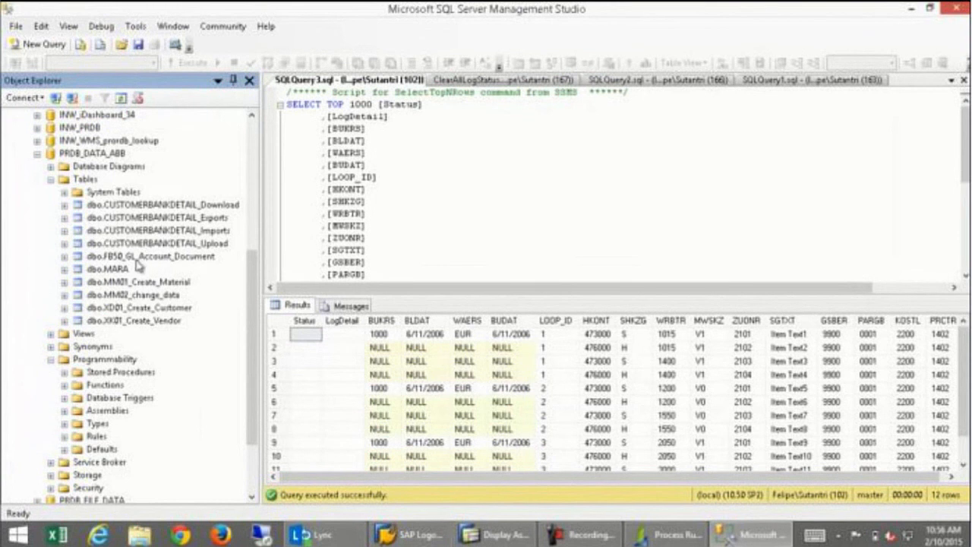
left_click(103, 259)
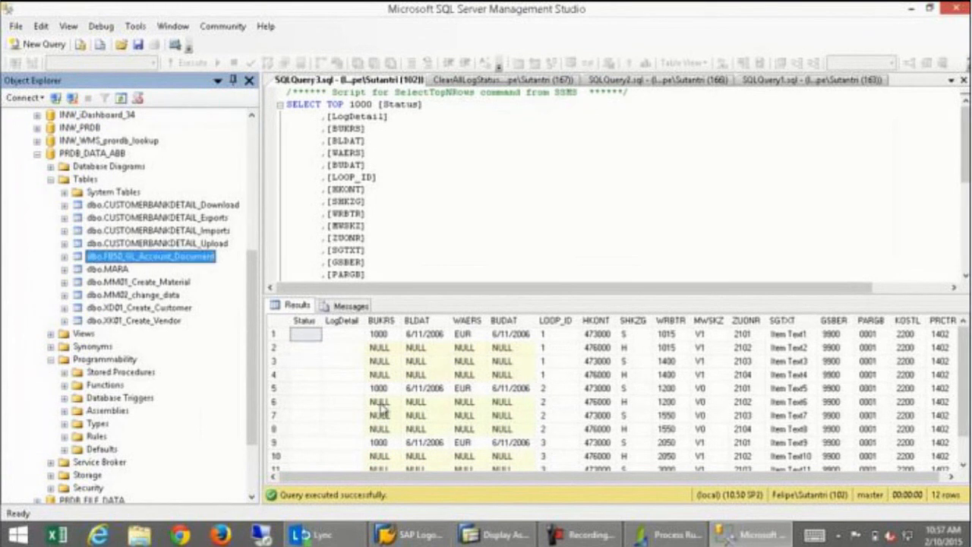
left_click(671, 535)
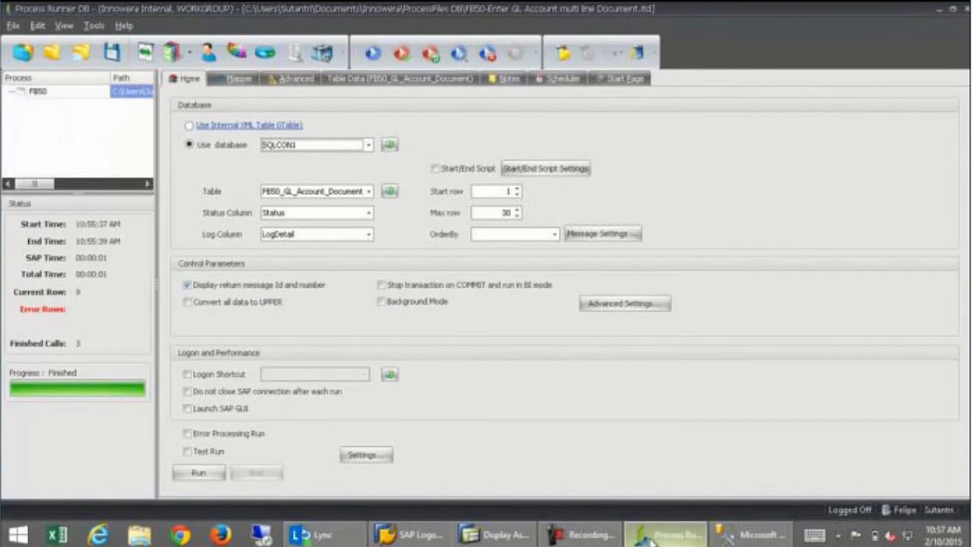
Point the FB50 process at PRDB table FB50_GL_Account_Document with LogDetail as the log column.
left_click(367, 145)
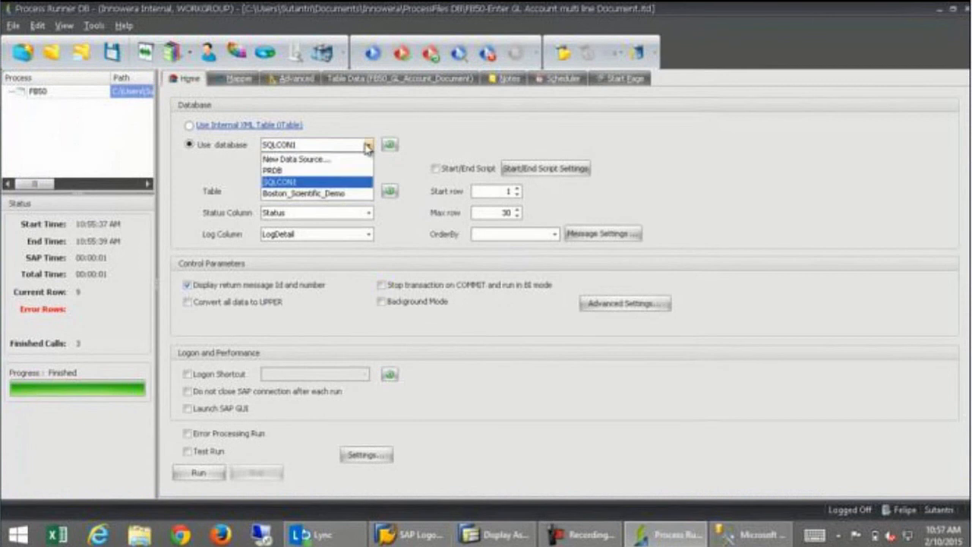
left_click(327, 168)
left_click(369, 192)
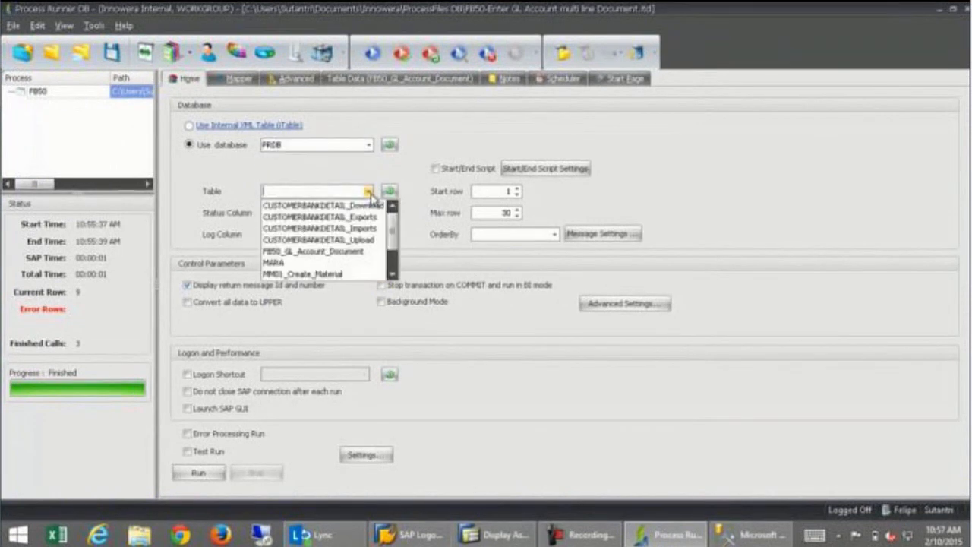
left_click(361, 251)
left_click(370, 235)
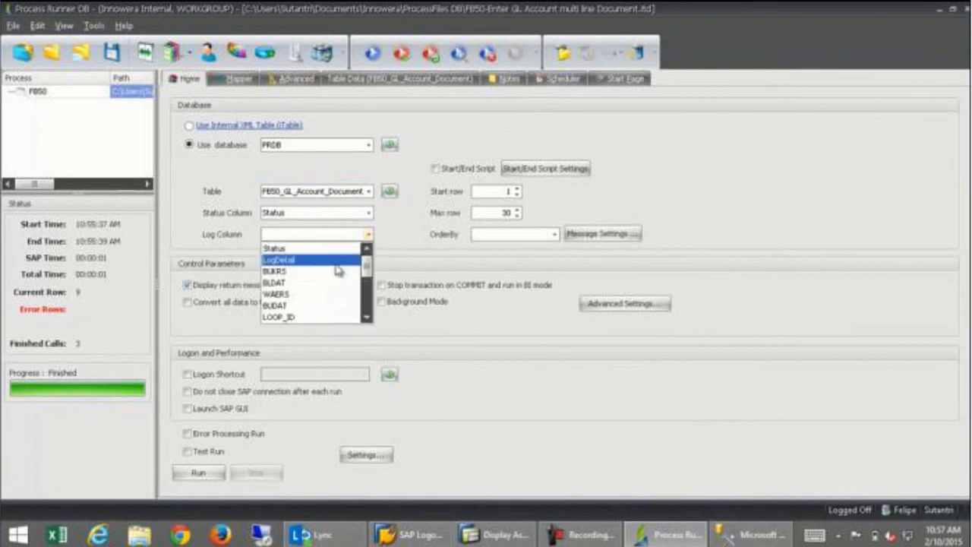
scroll(354, 266, "down", 3)
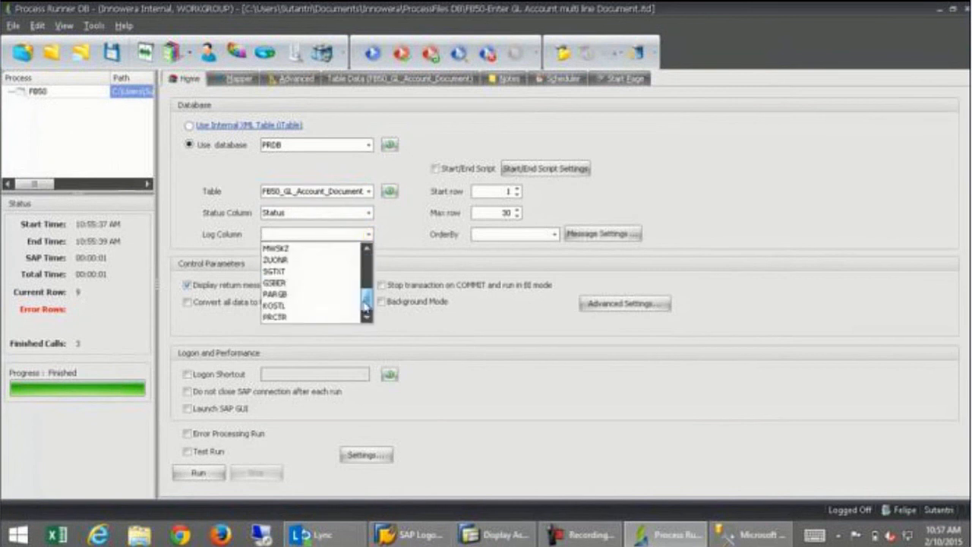
scroll(351, 267, "up", 3)
left_click(338, 249)
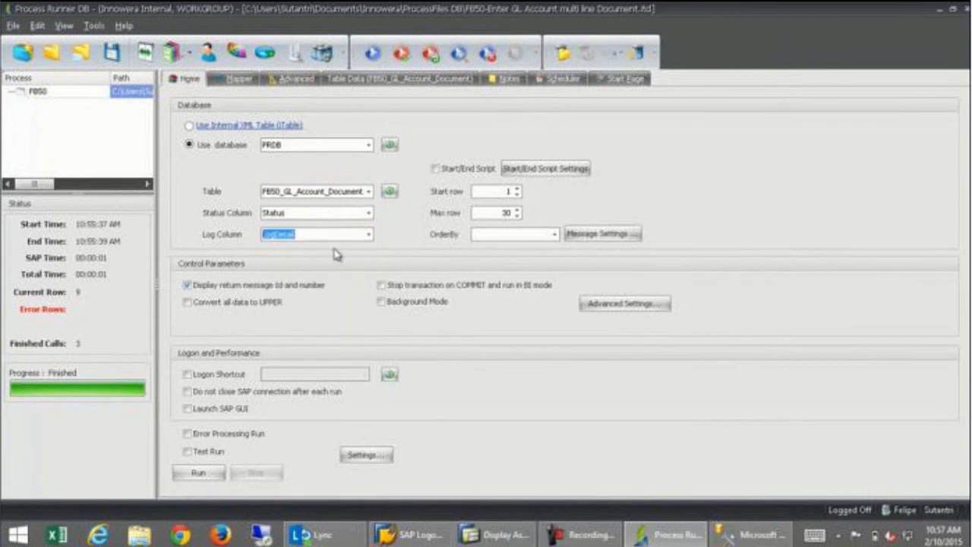
Rerun the FB50 process against SAP from the Mapper view, confirming the SAP logon.
left_click(233, 81)
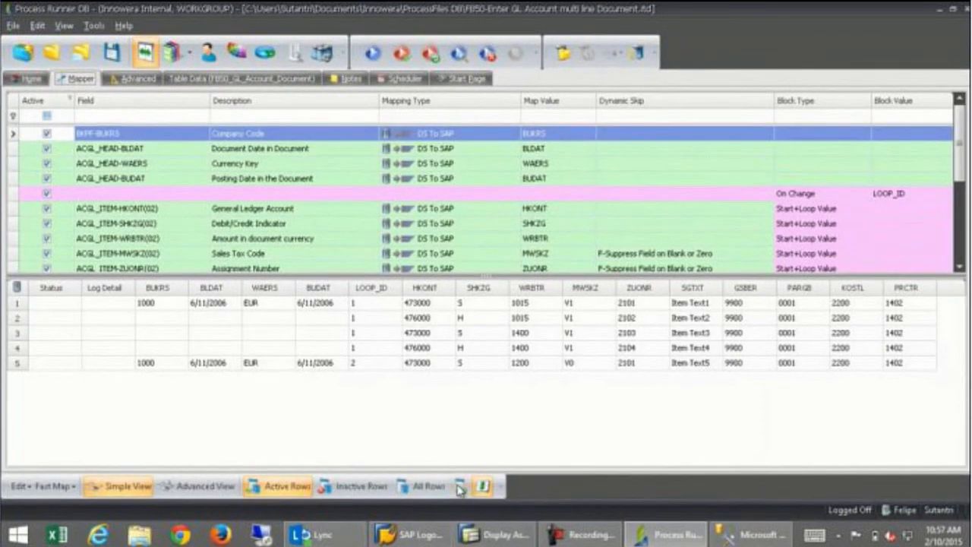
left_click(372, 54)
left_click(559, 196)
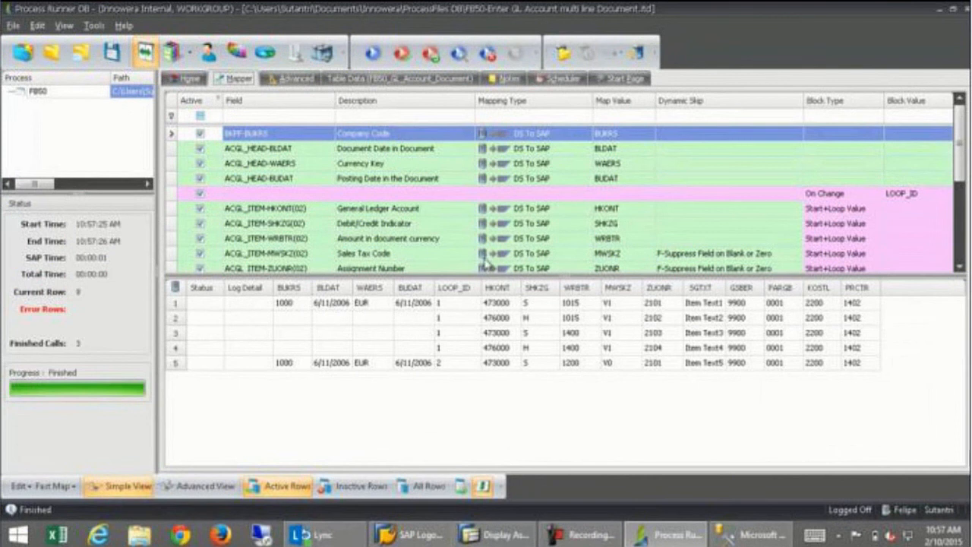
left_click(748, 535)
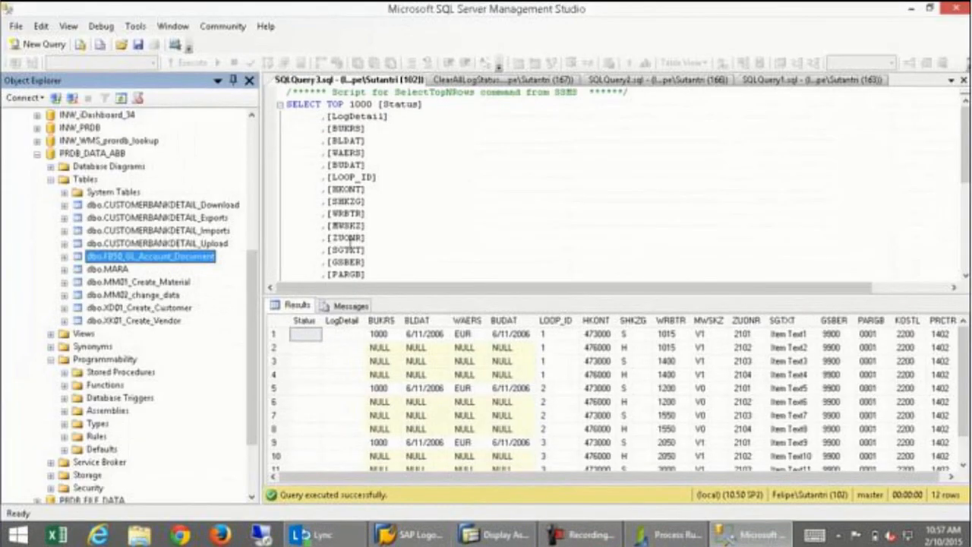
Re-execute the SSMS query to refresh the FB50_GL_Account_Document results.
left_click(389, 420)
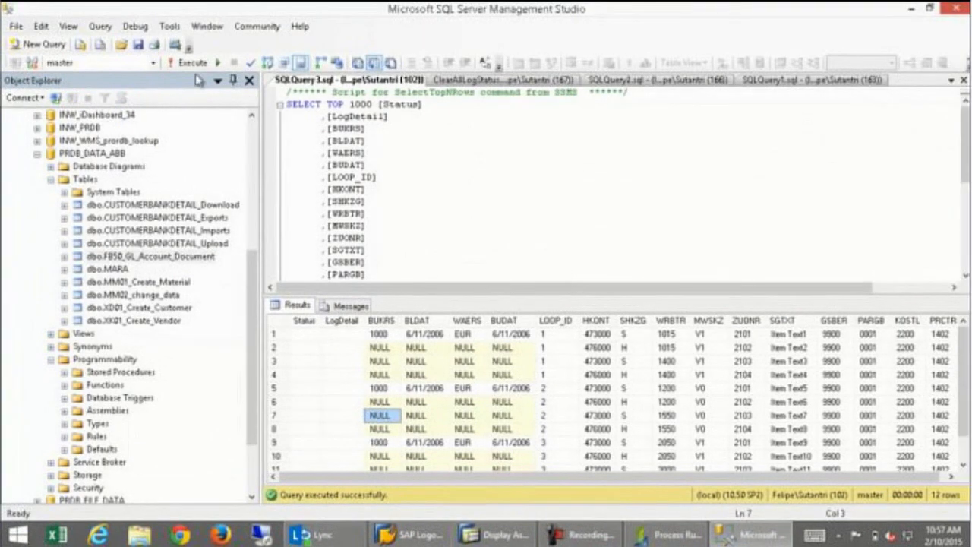
left_click(191, 66)
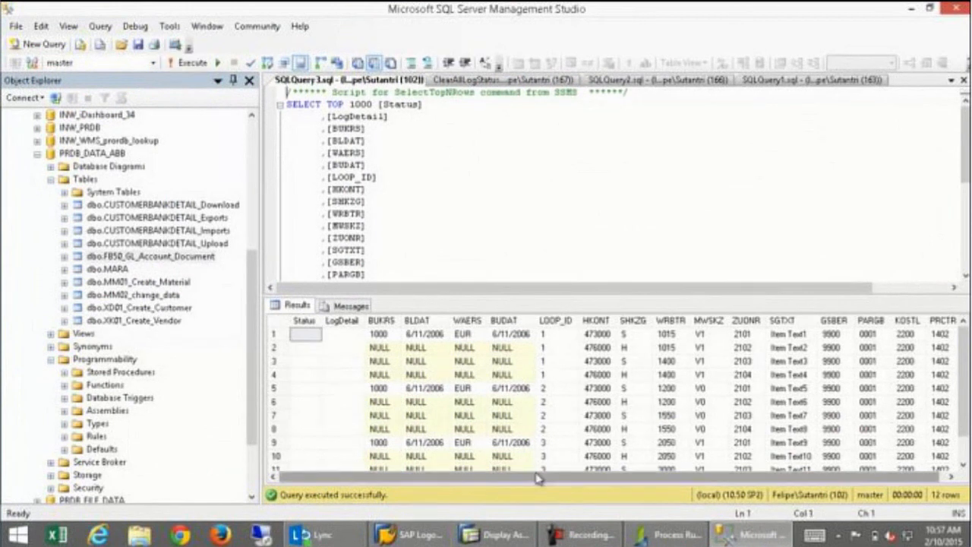
left_click_drag(618, 474, 482, 471)
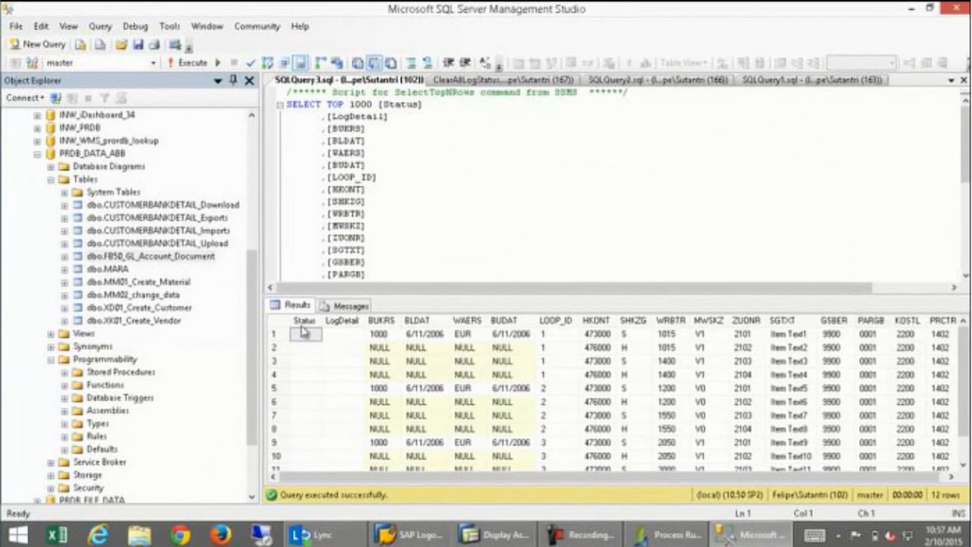
Back in Process Runner DB, check the Status Column choices without changing them.
left_click(700, 539)
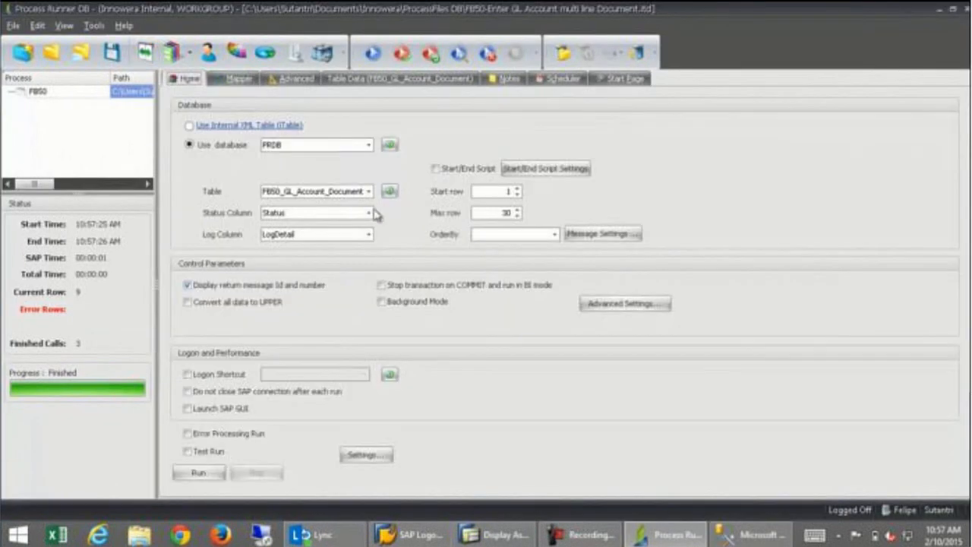
left_click(368, 213)
left_click(369, 216)
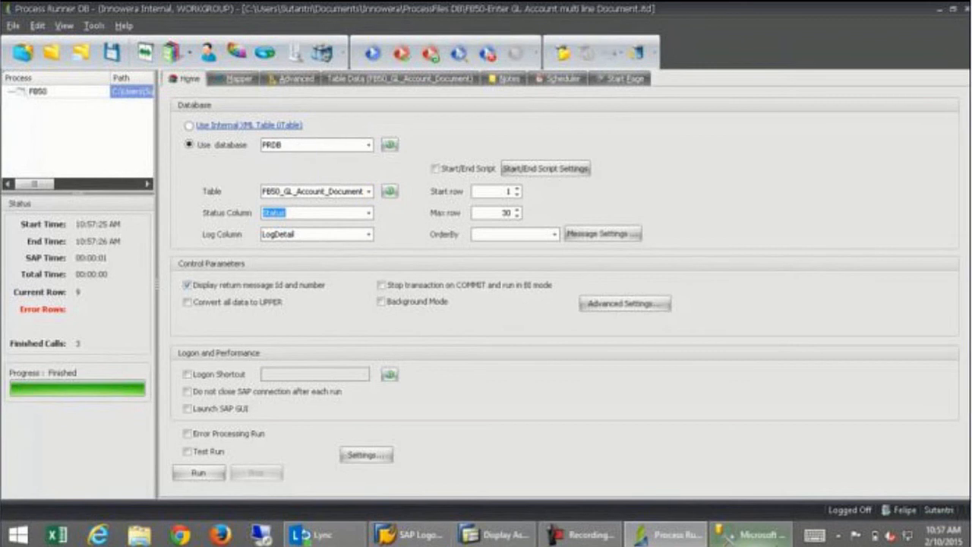
Bring SQL Server Management Studio back to the front.
left_click(767, 535)
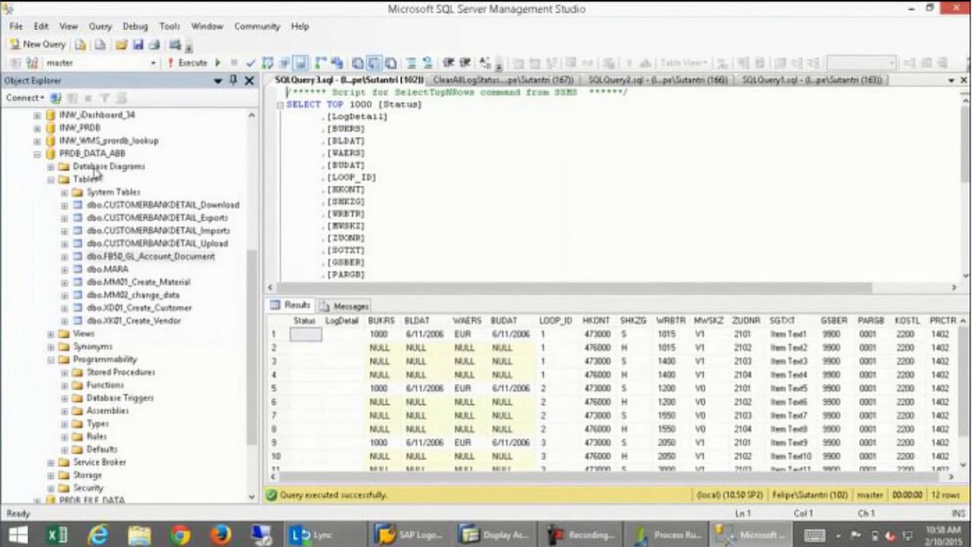
Browse the INW_PRDB and PRDB_FILE_DATA table lists in Object Explorer.
left_click(37, 128)
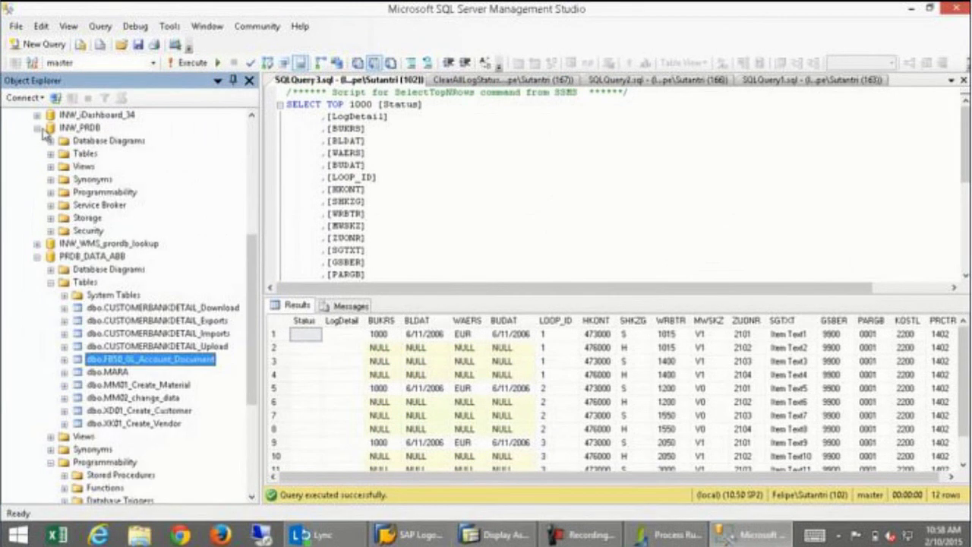
left_click(50, 153)
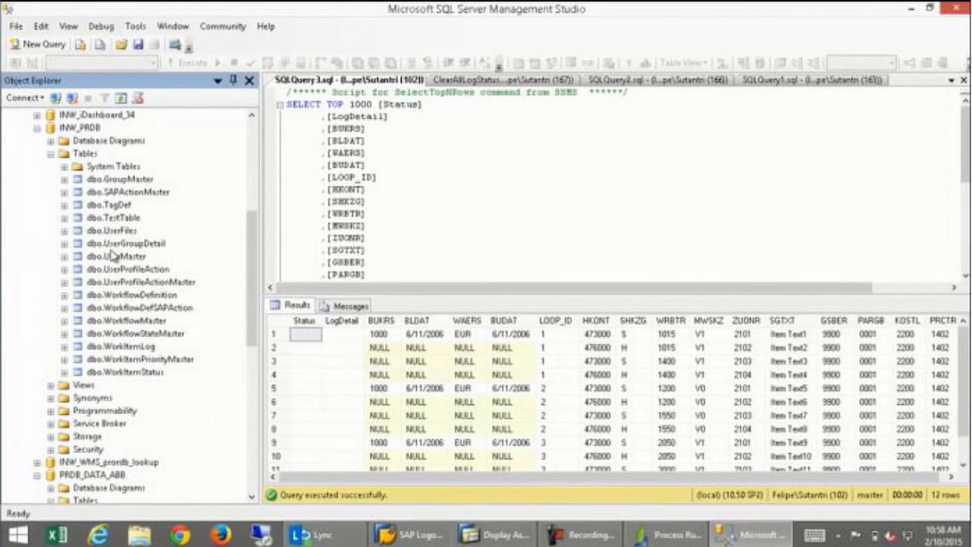
left_click(50, 154)
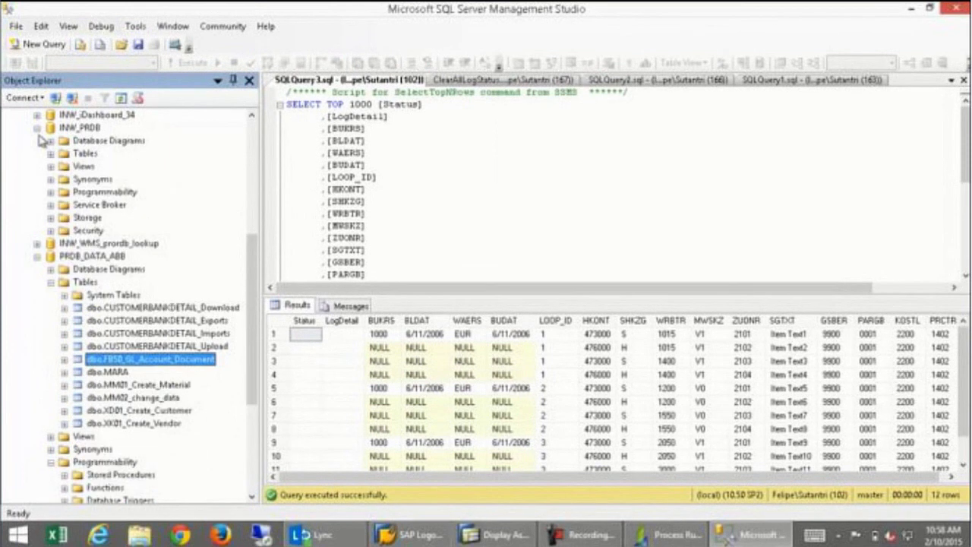
left_click(37, 128)
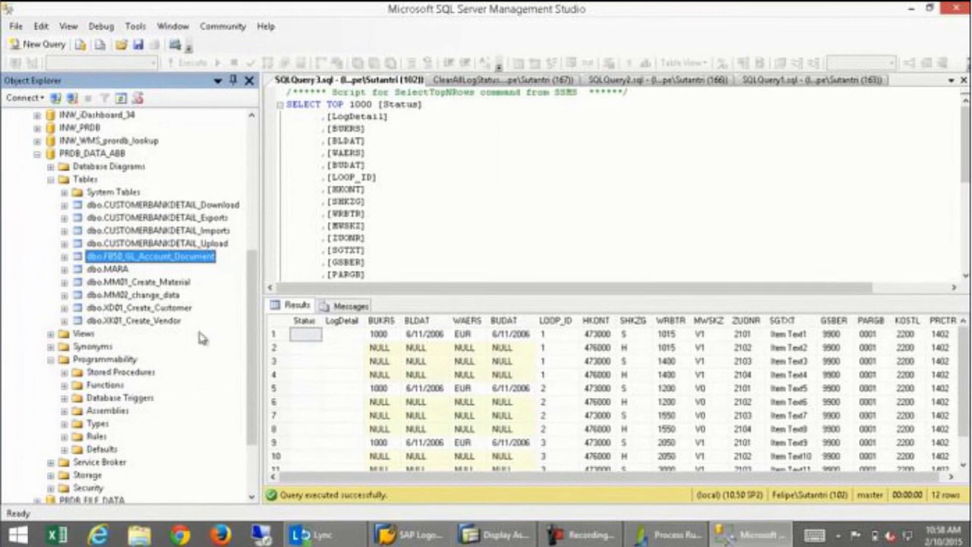
scroll(253, 332, "down", 3)
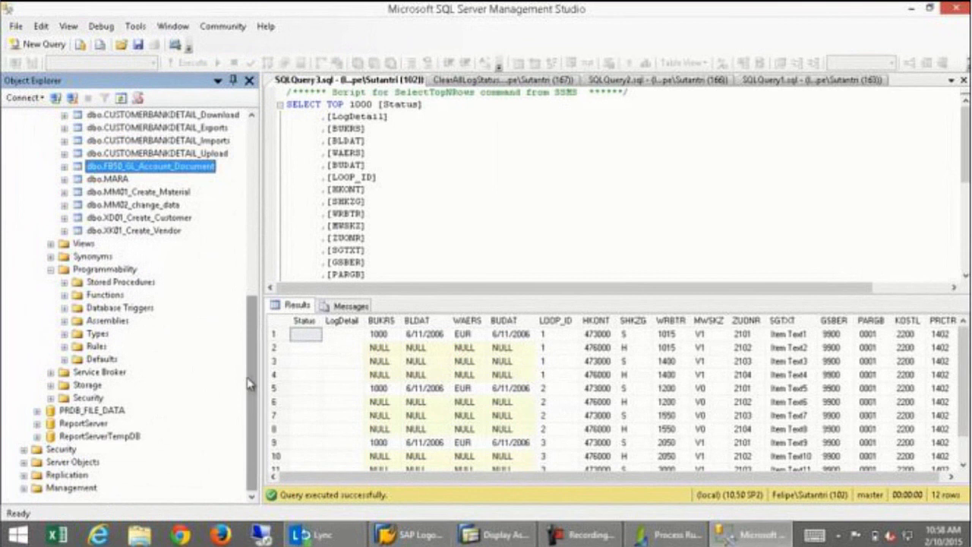
left_click(37, 412)
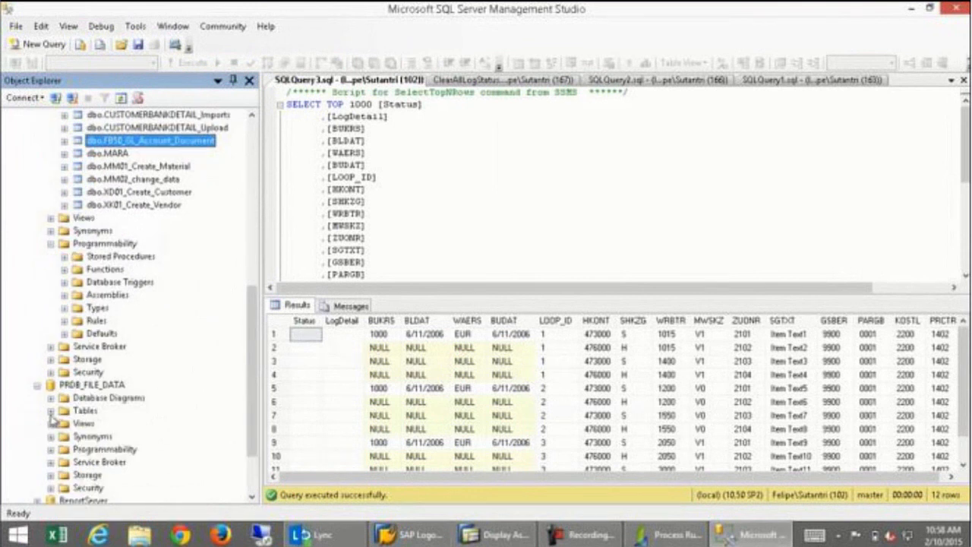
left_click(51, 412)
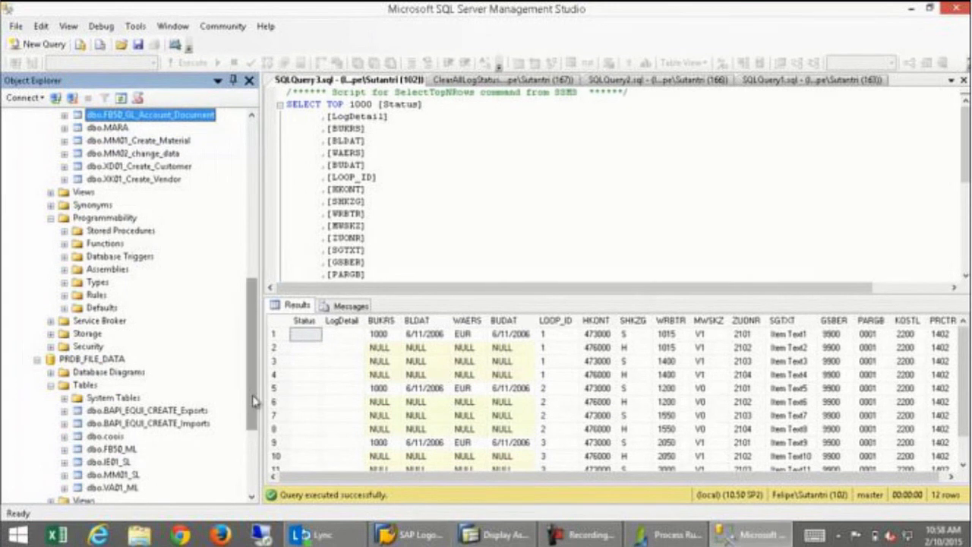
left_click_drag(253, 357, 243, 197)
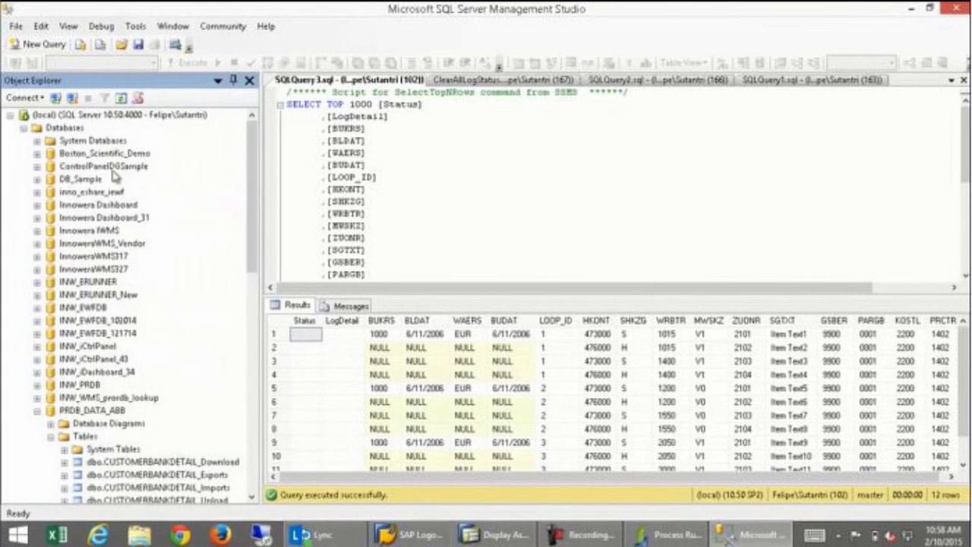
Browse and collapse the Boston_Scientific_Demo, DB_Sample and INW_PRDB table lists.
left_click(38, 153)
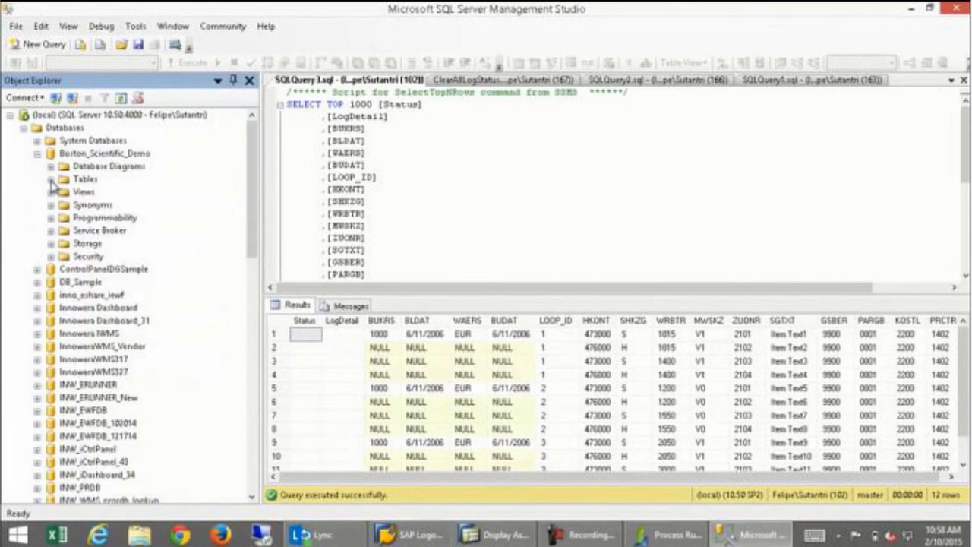
left_click(51, 179)
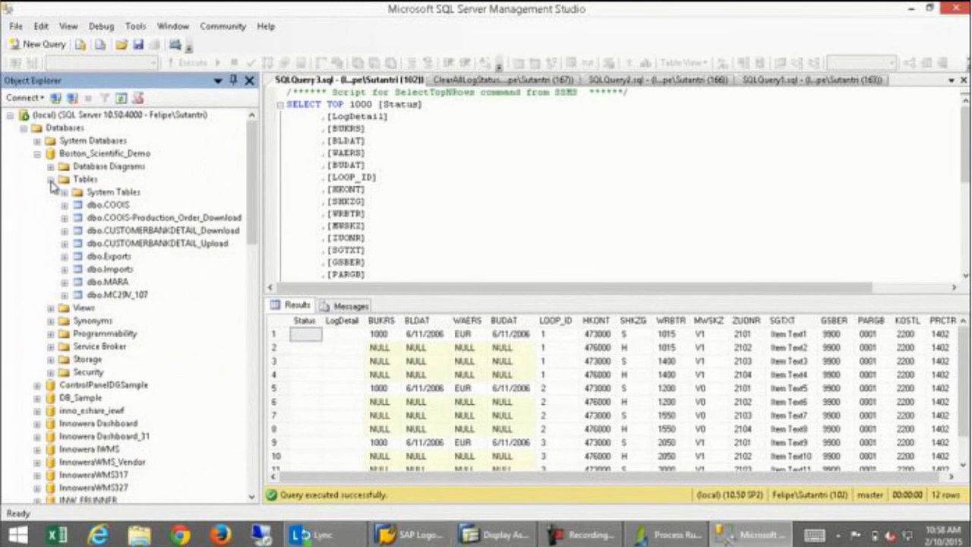
left_click(51, 179)
left_click(37, 153)
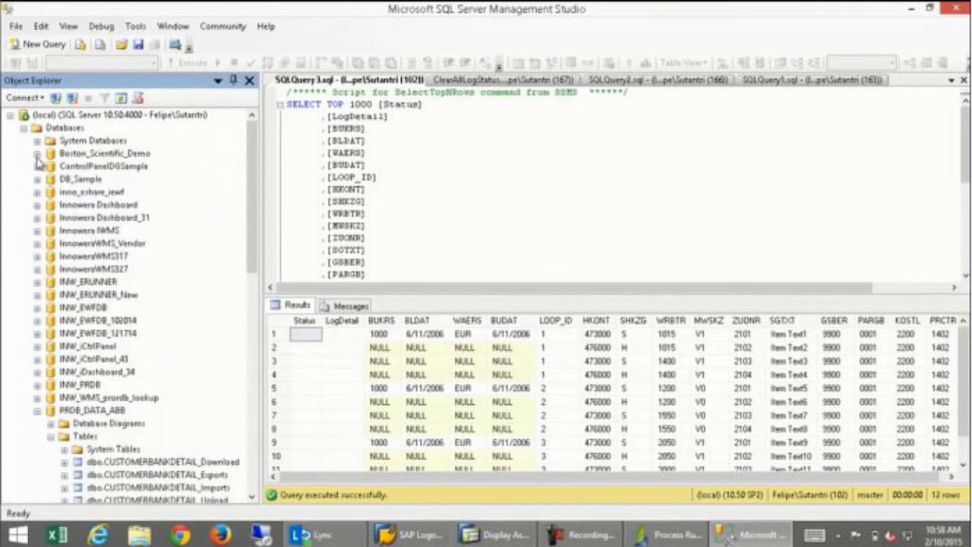
left_click(37, 180)
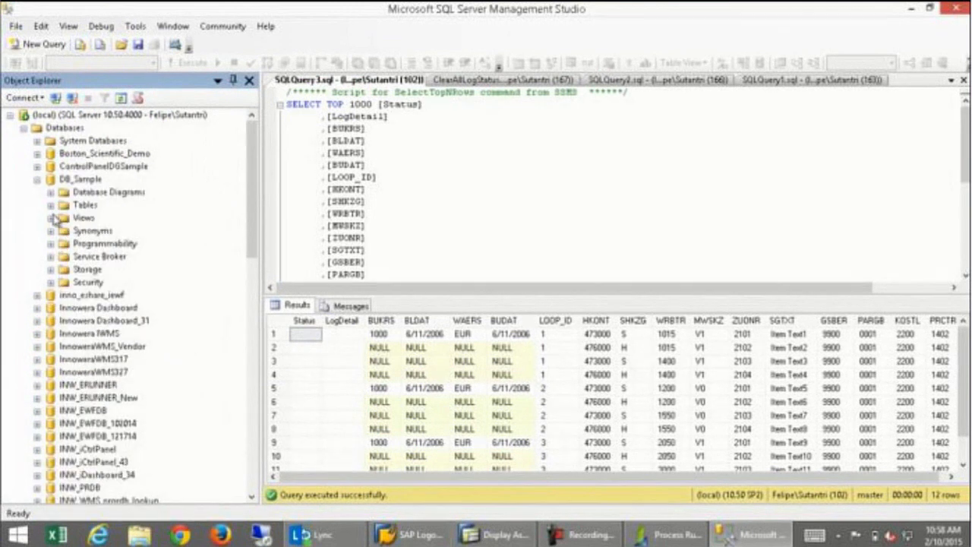
left_click(51, 206)
left_click(37, 179)
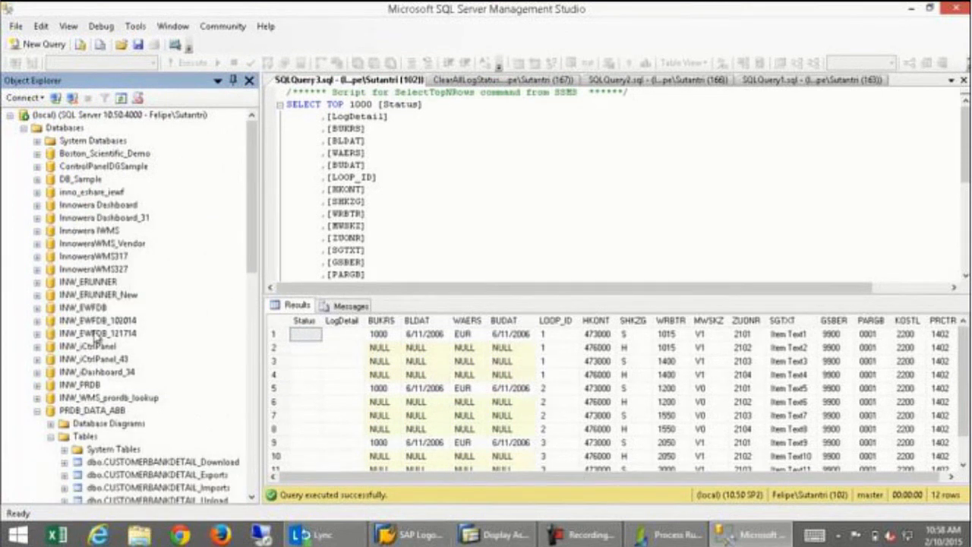
left_click(37, 385)
left_click(51, 411)
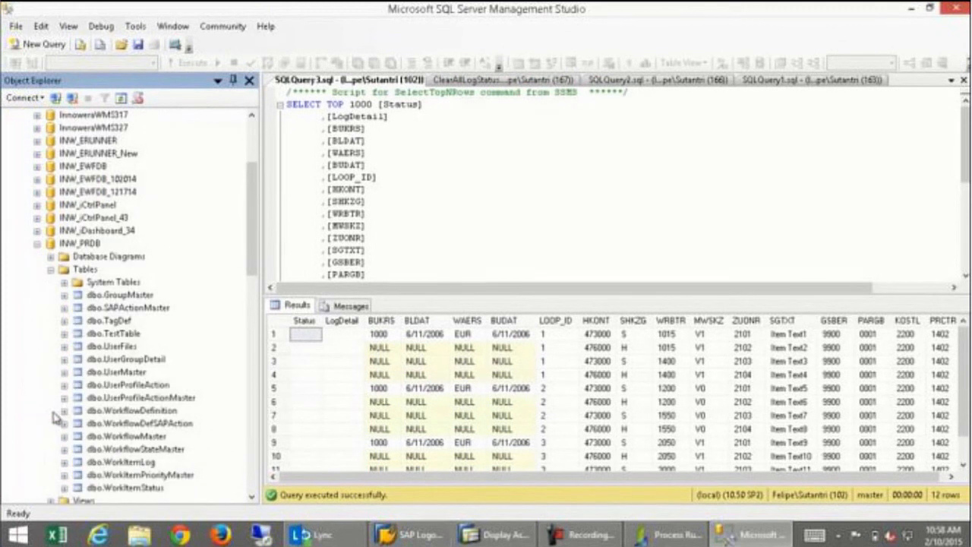
left_click(50, 269)
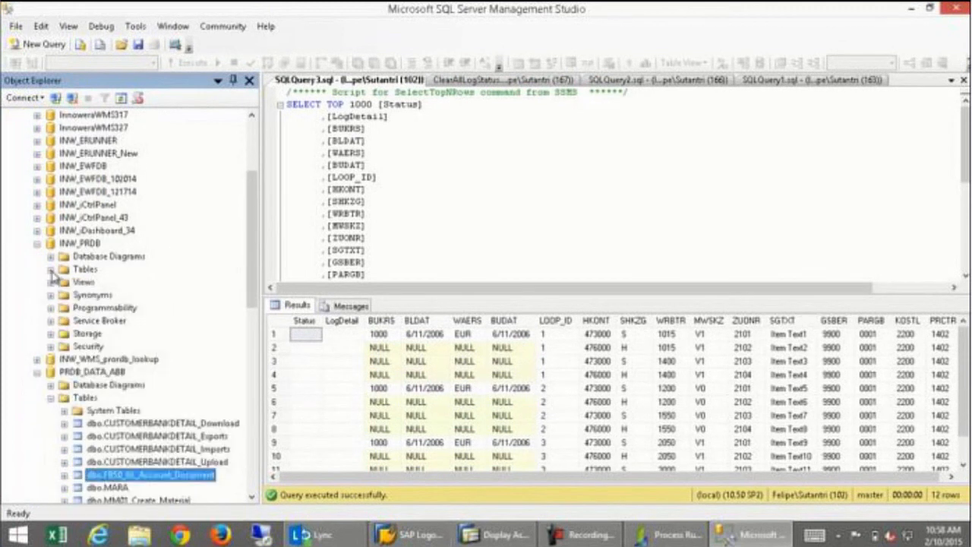
left_click(37, 244)
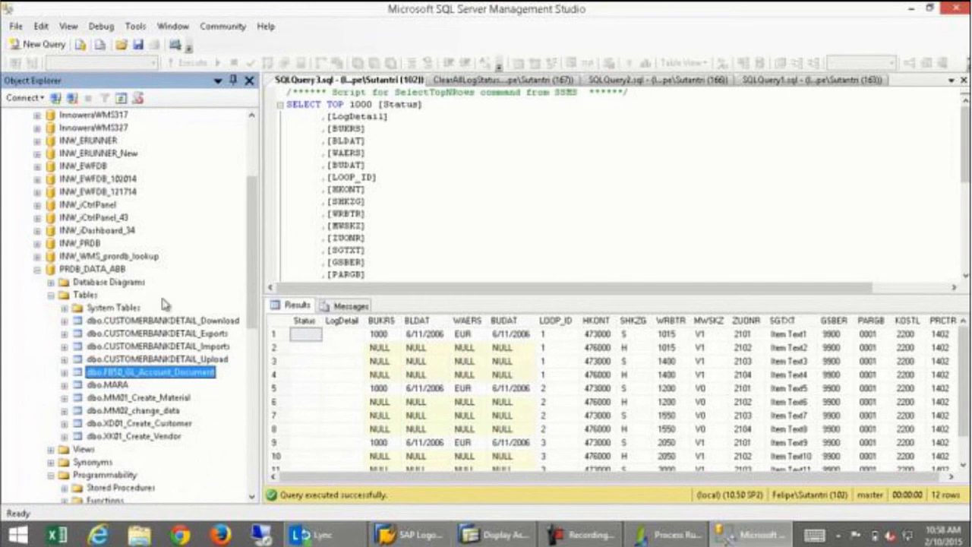
left_click_drag(253, 287, 254, 319)
Select the top 1000 rows of dbo.FB50_GL_Account_Document, returning 12 rows.
right_click(182, 258)
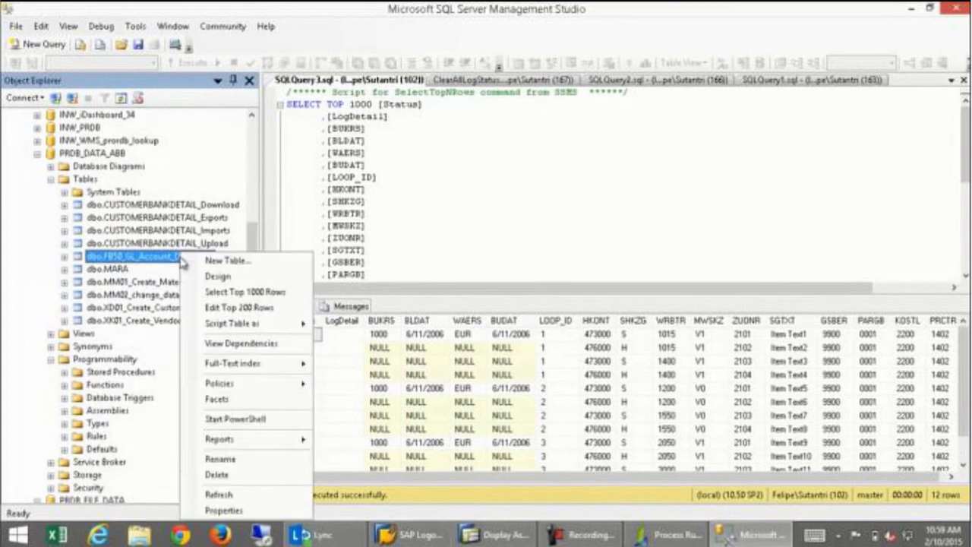
left_click(214, 292)
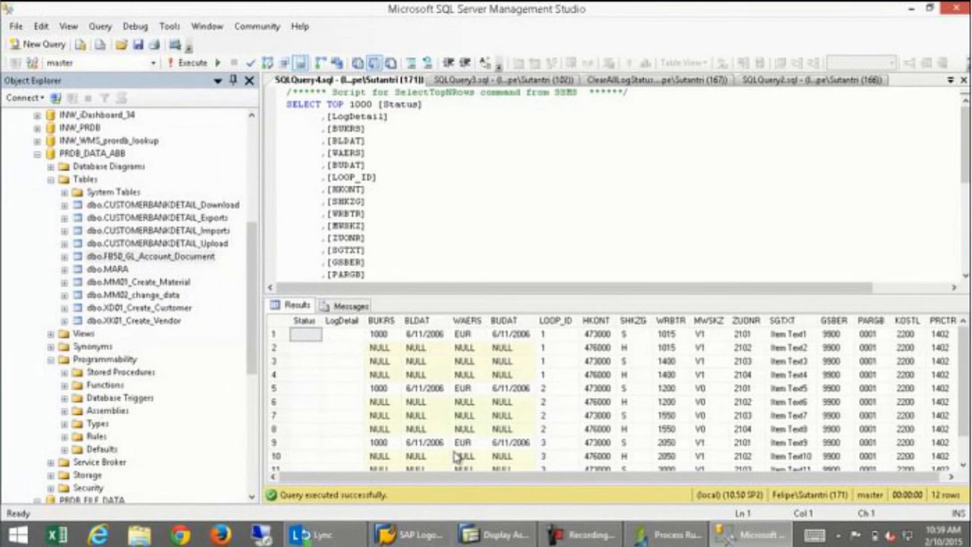
left_click(640, 537)
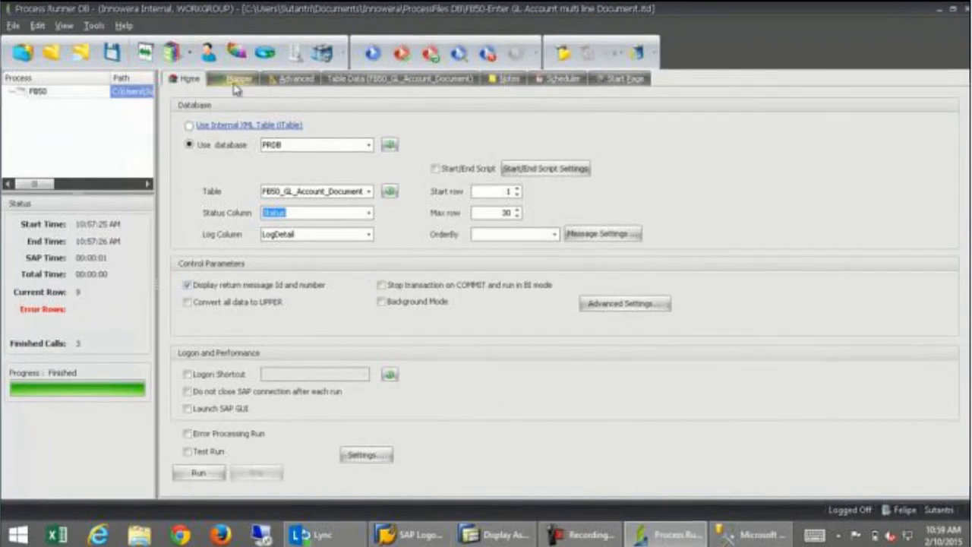
Show the FB50 Mapper grid with its five GL account data rows.
left_click(234, 82)
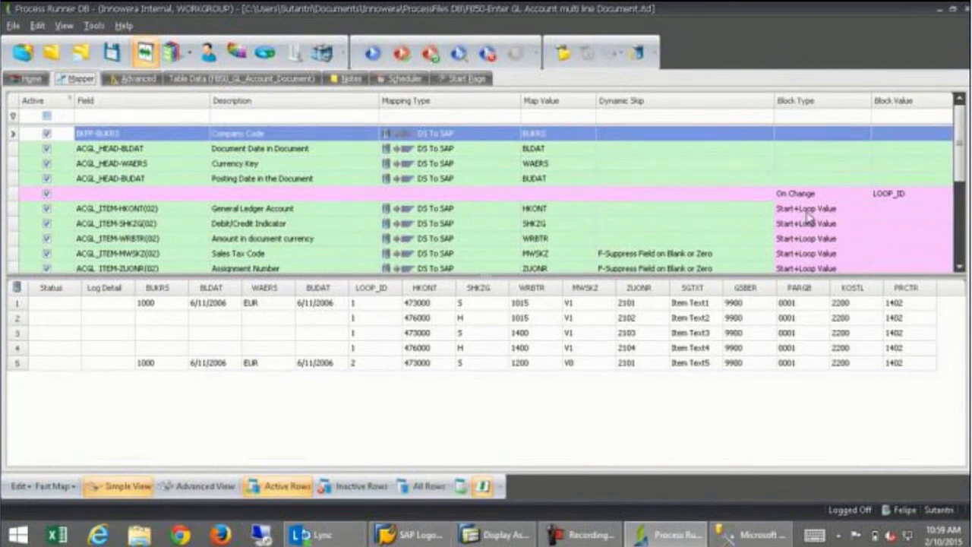
mouse_move(964, 142)
left_mouse_down()
mouse_move(968, 192)
mouse_move(963, 138)
left_mouse_up()
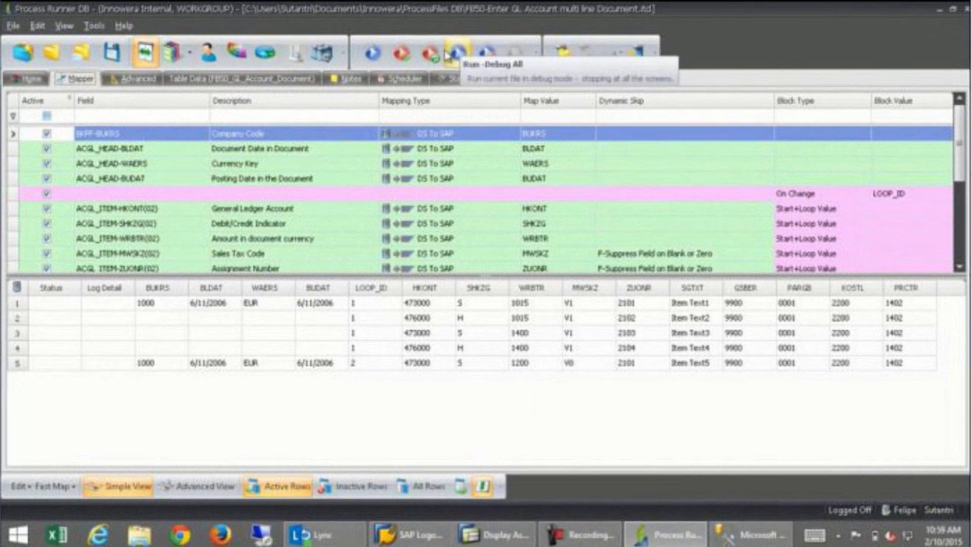
Debug-run the FB50 process to completion with 3 calls and no error rows.
left_click(460, 54)
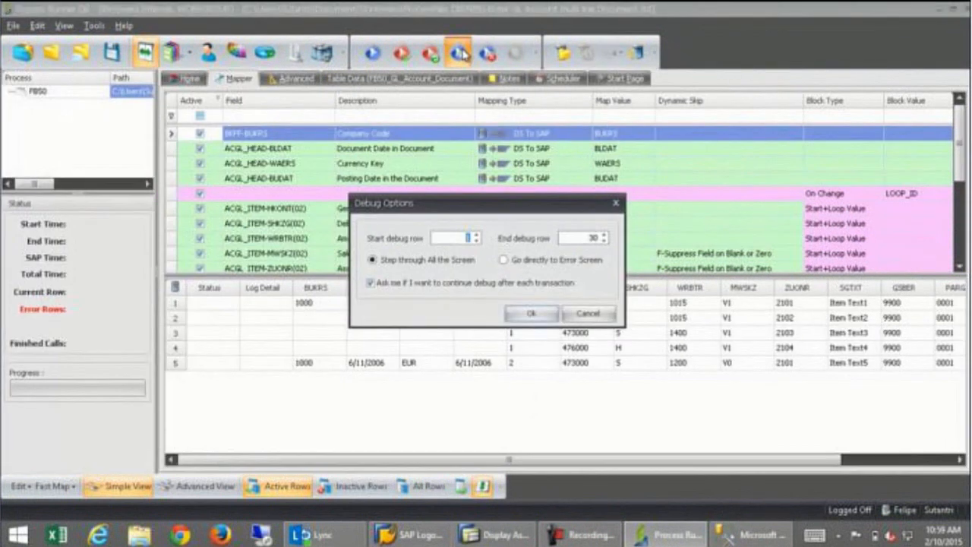
left_click(541, 317)
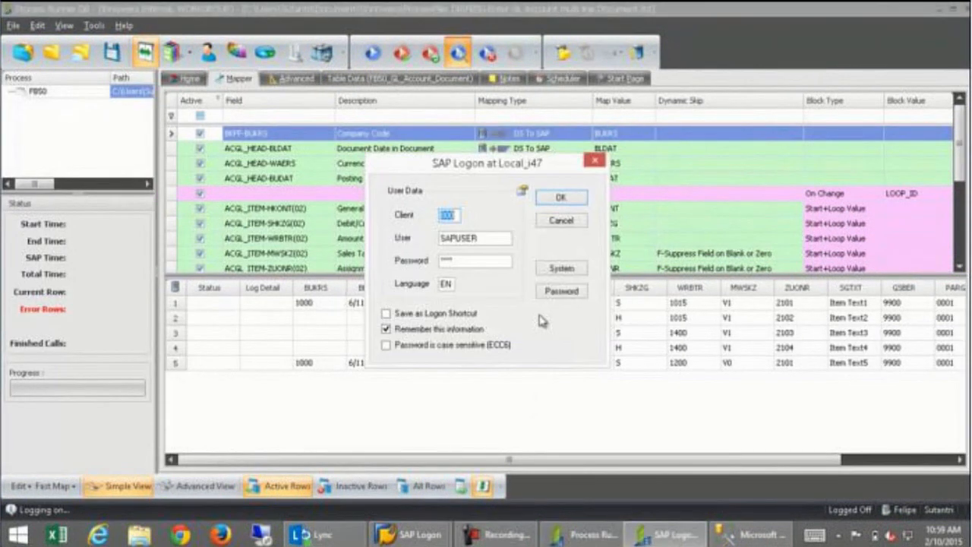
left_click(562, 200)
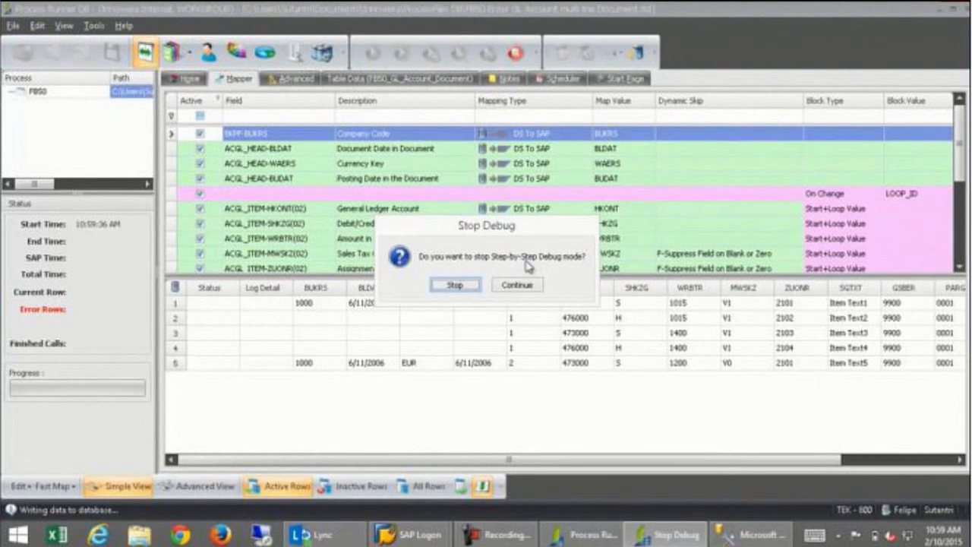
left_click(518, 286)
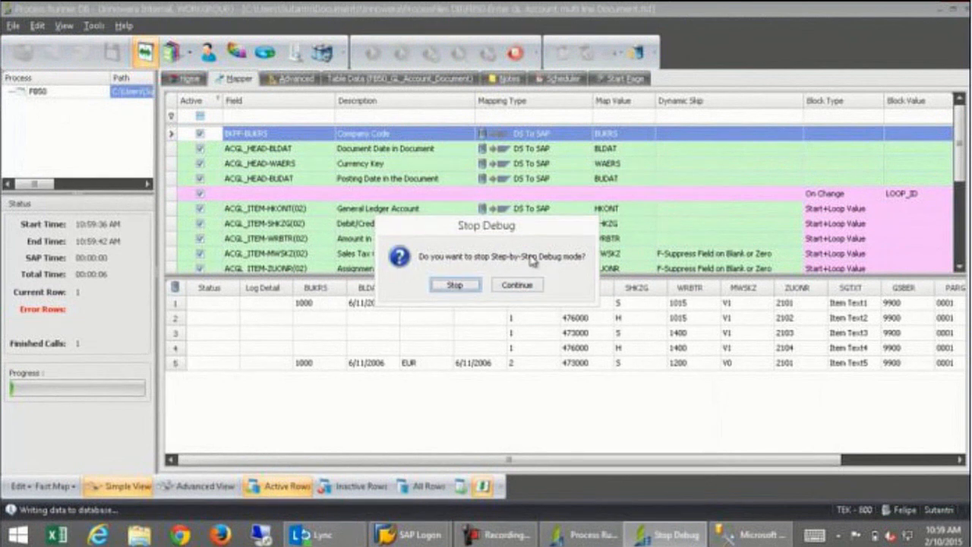
left_click(516, 286)
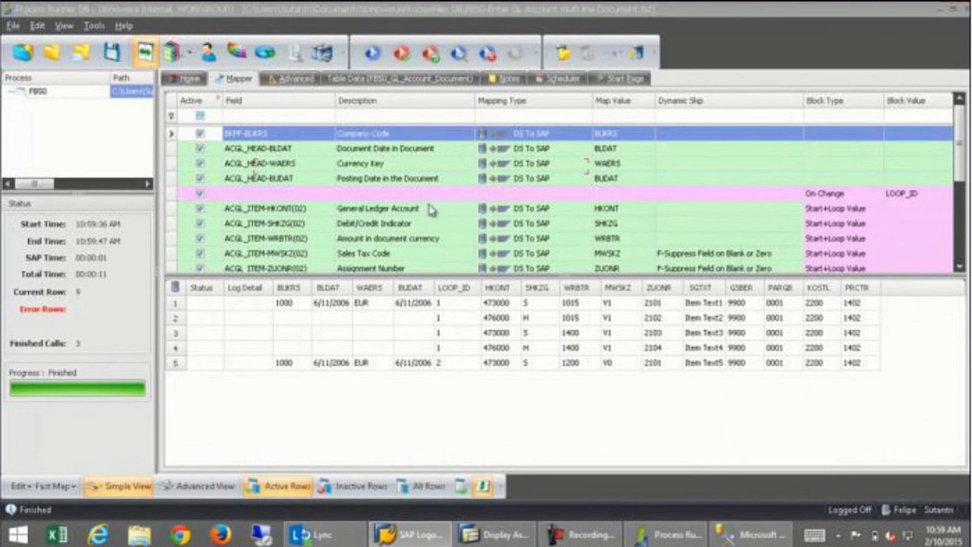
left_click(193, 80)
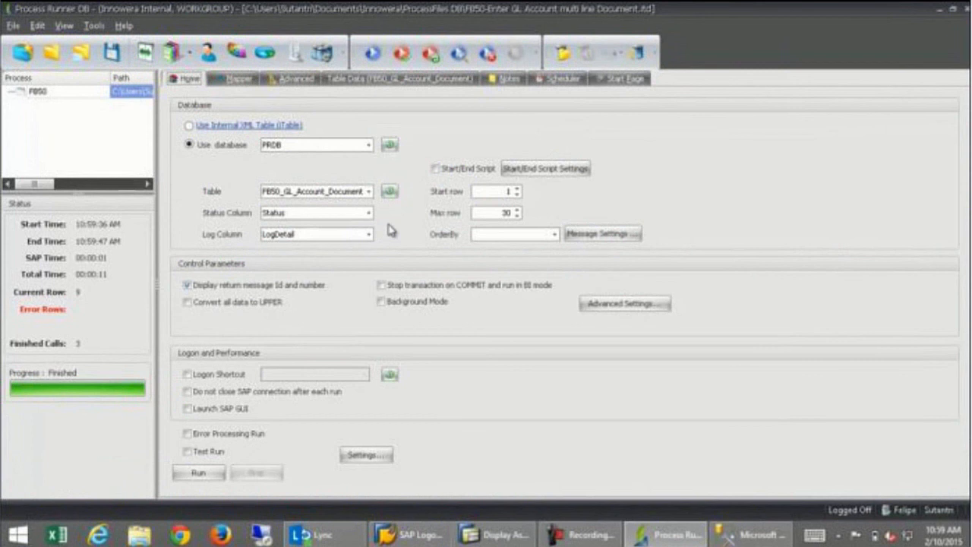
Confirm table FB50_GL_Account_Document and HKONT account mapping unchanged, then start opening another process file.
left_click(369, 191)
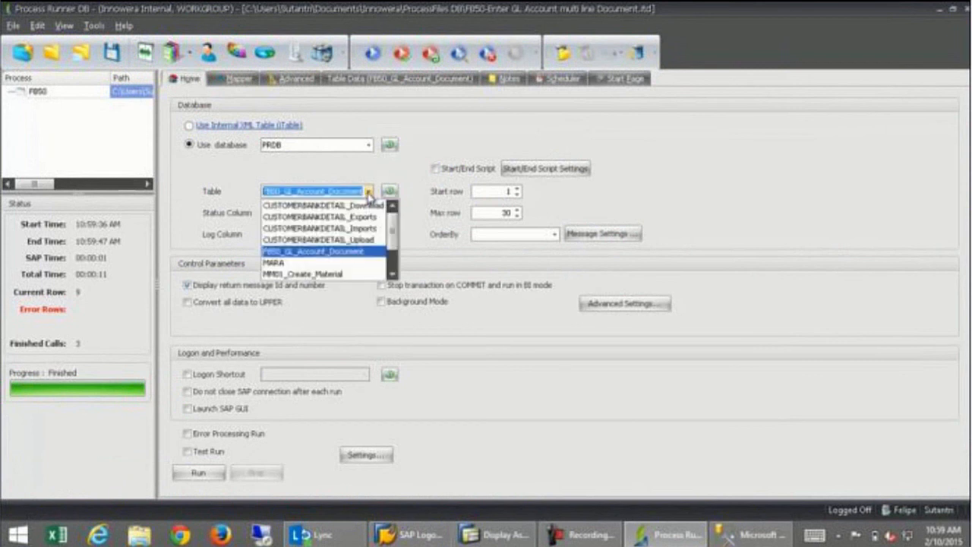
left_click(368, 193)
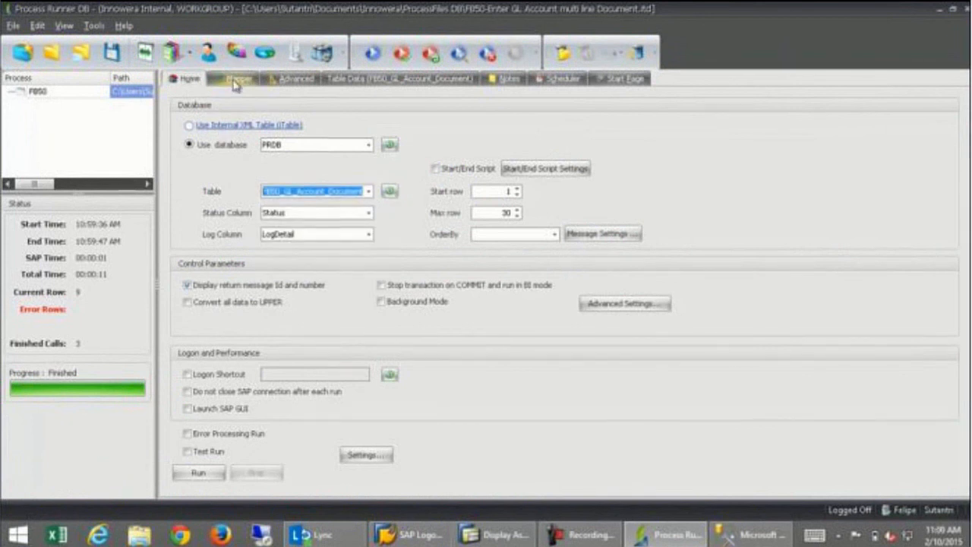
left_click(237, 80)
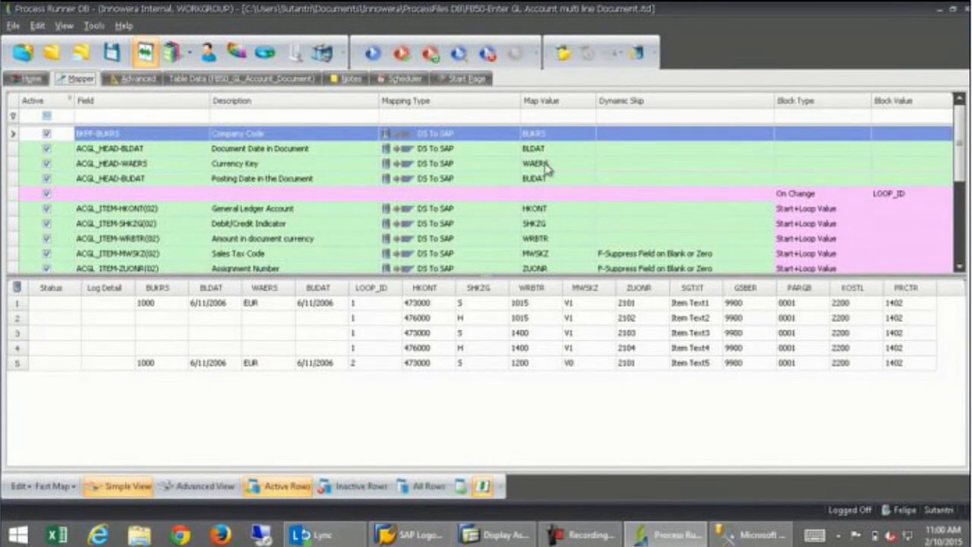
left_click(566, 211)
left_click(590, 211)
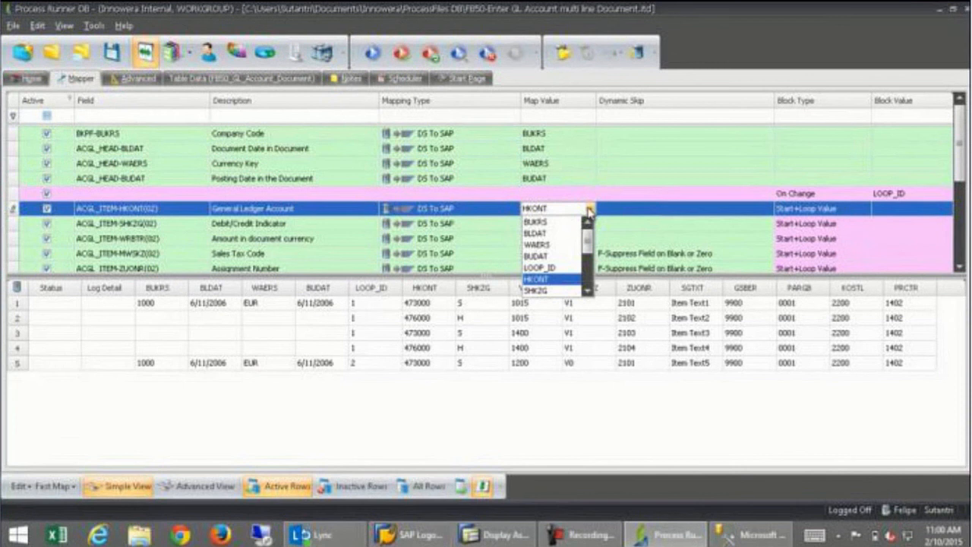
left_click_drag(589, 241, 586, 204)
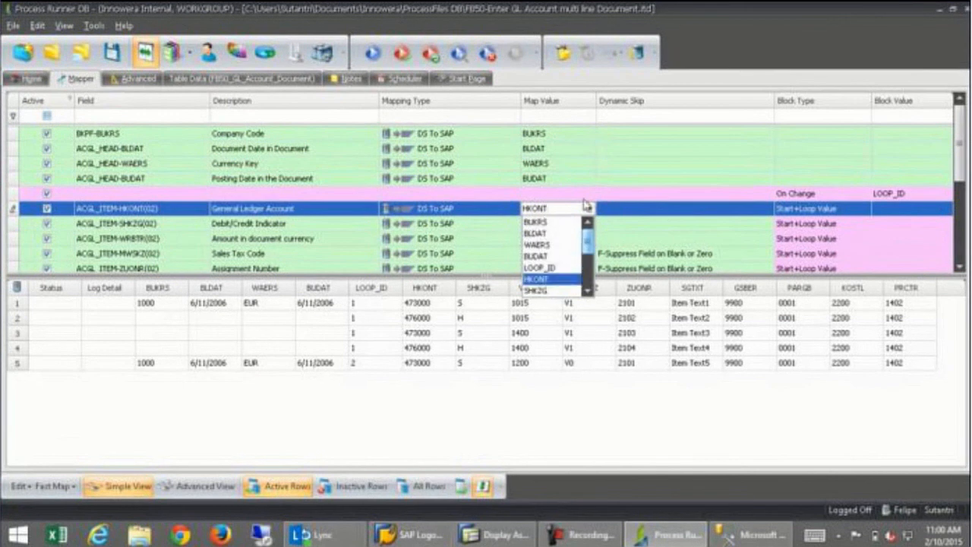
left_click(590, 209)
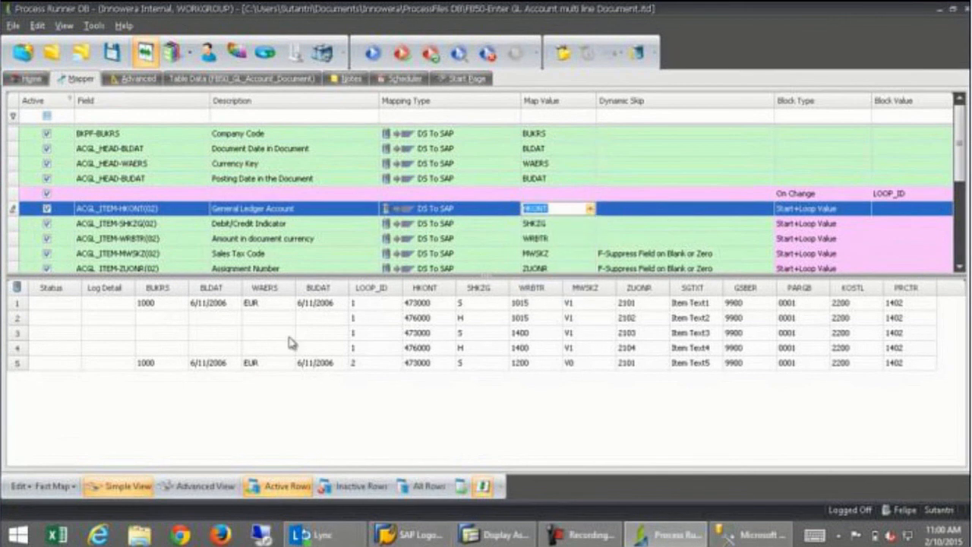
left_click(30, 81)
left_click(55, 54)
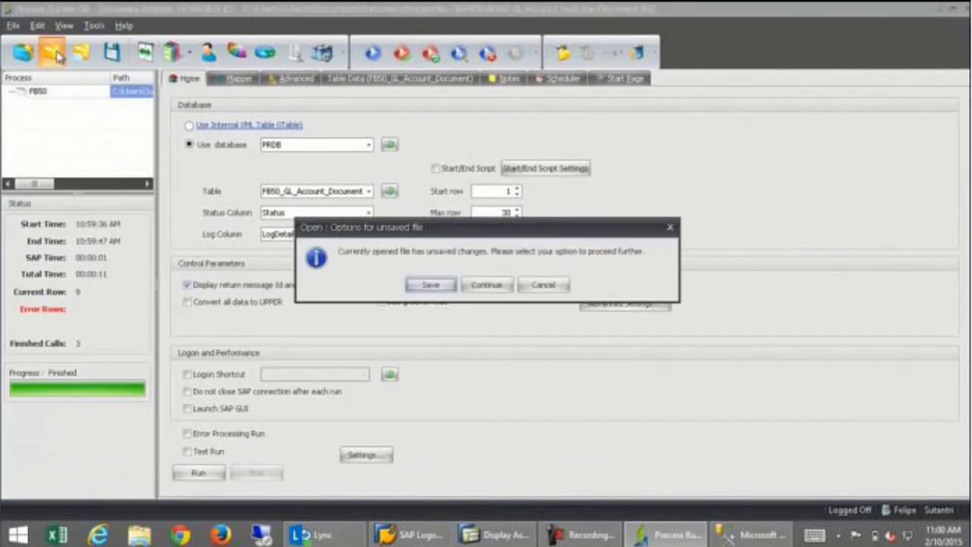
Discard the FB50 file's unsaved changes and switch to SQL Server Management Studio.
left_click(490, 286)
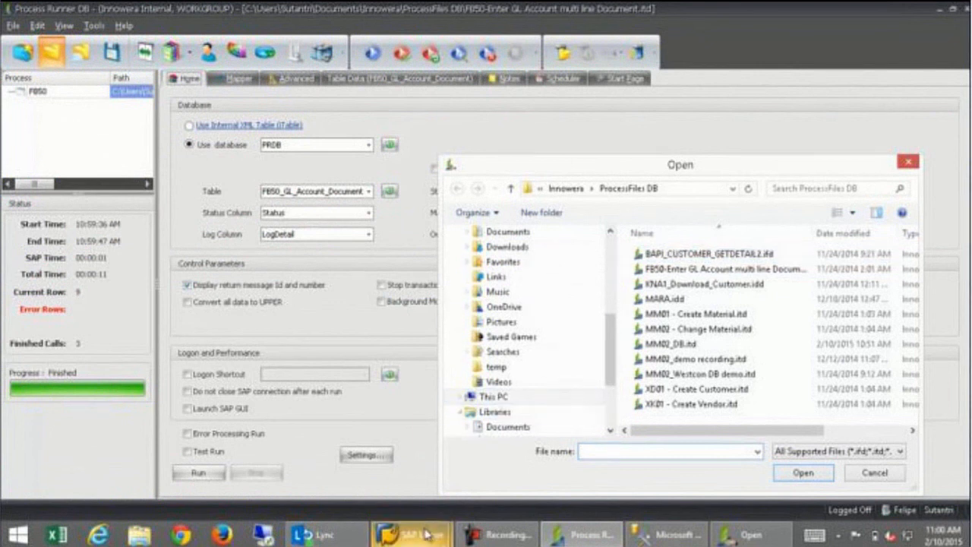
left_click(661, 535)
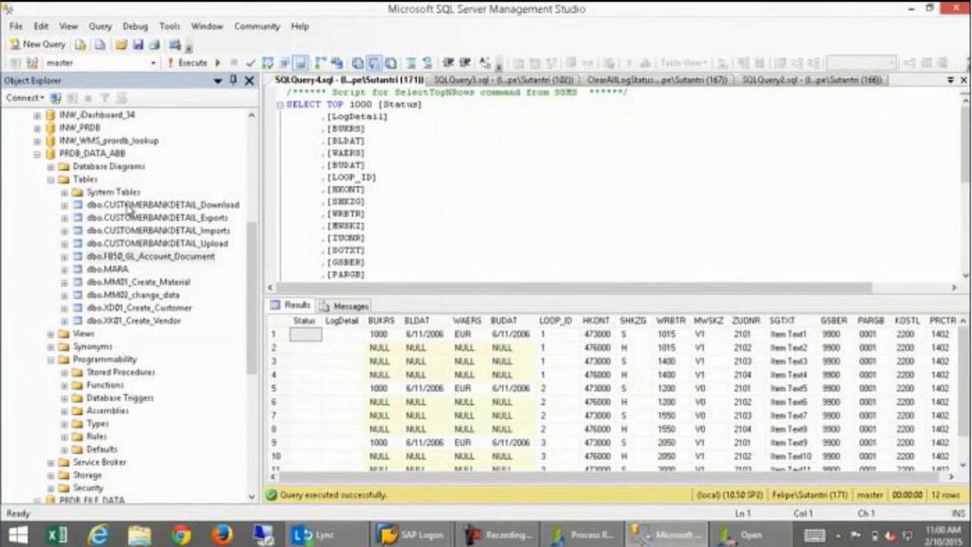
Query the top 1000 rows of CUSTOMERBANKDETAIL_Imports and widen its RunId column.
left_click(64, 231)
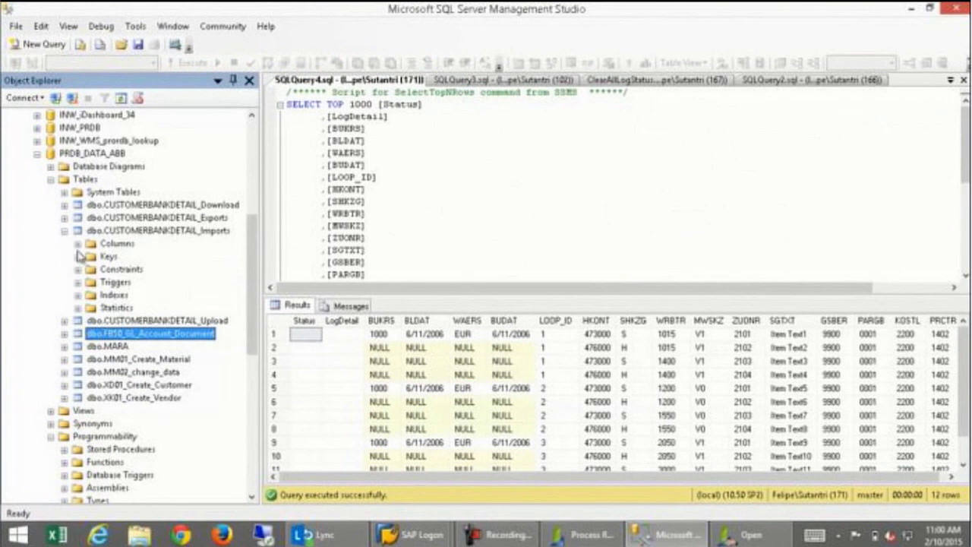
right_click(112, 232)
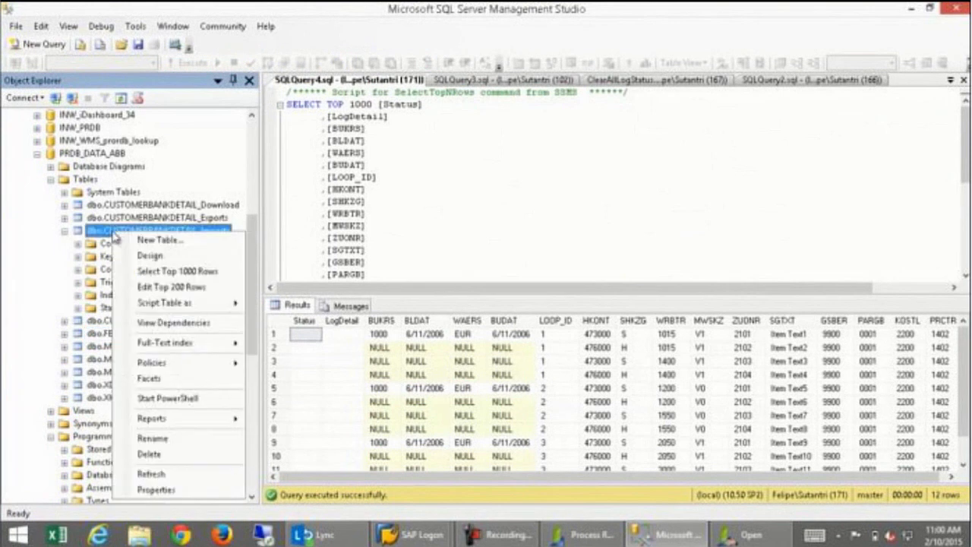
left_click(137, 276)
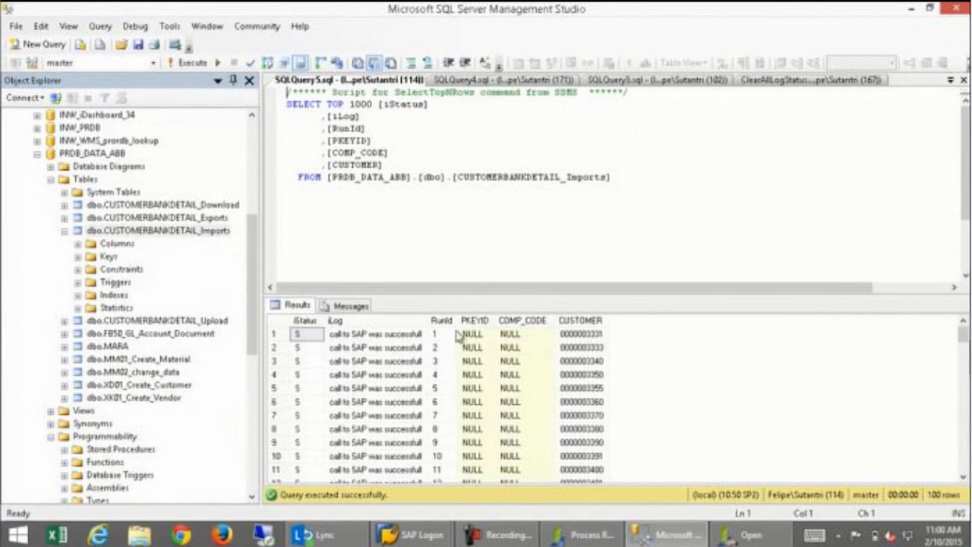
double_click(459, 321)
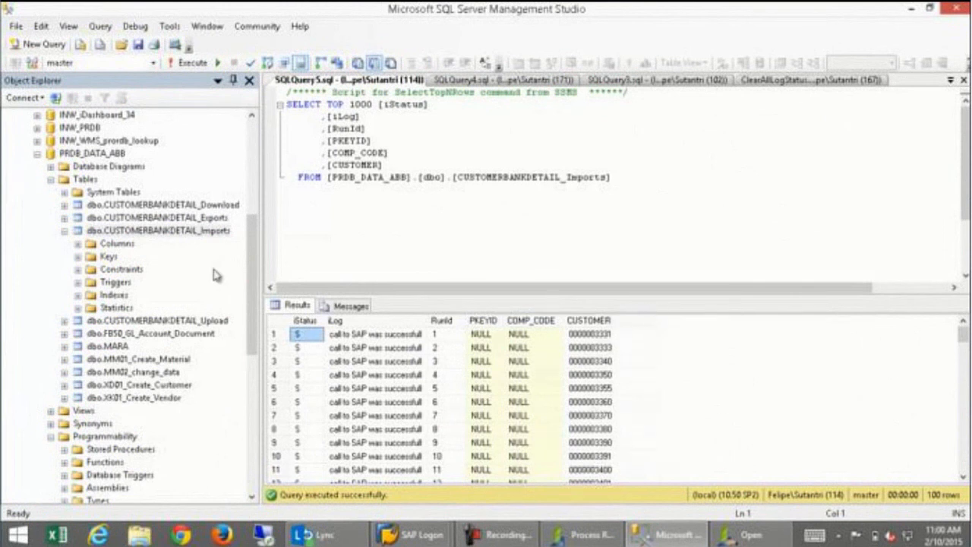
Query the top 1000 rows of CUSTOMERBANKDETAIL_Download, showing 13 bank rows.
left_click(196, 206)
right_click(199, 209)
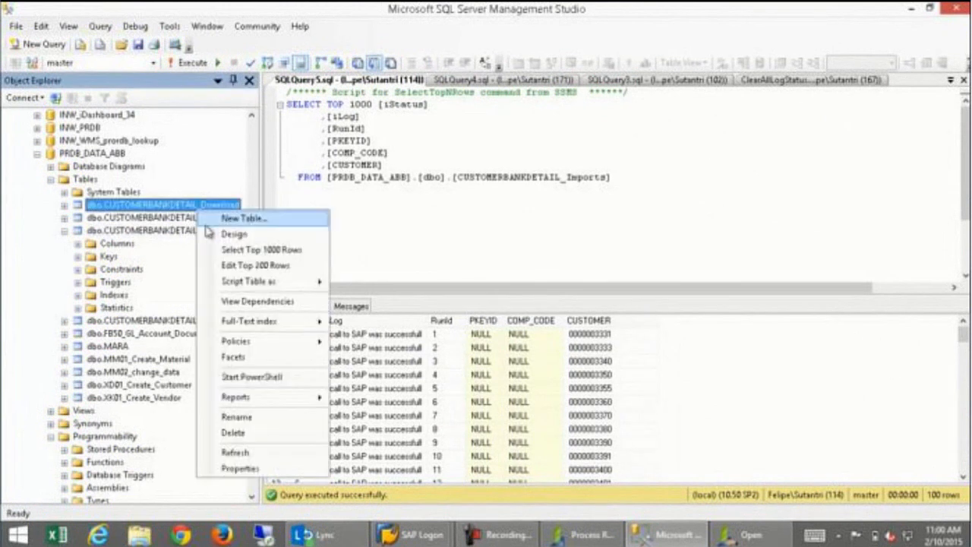
left_click(220, 250)
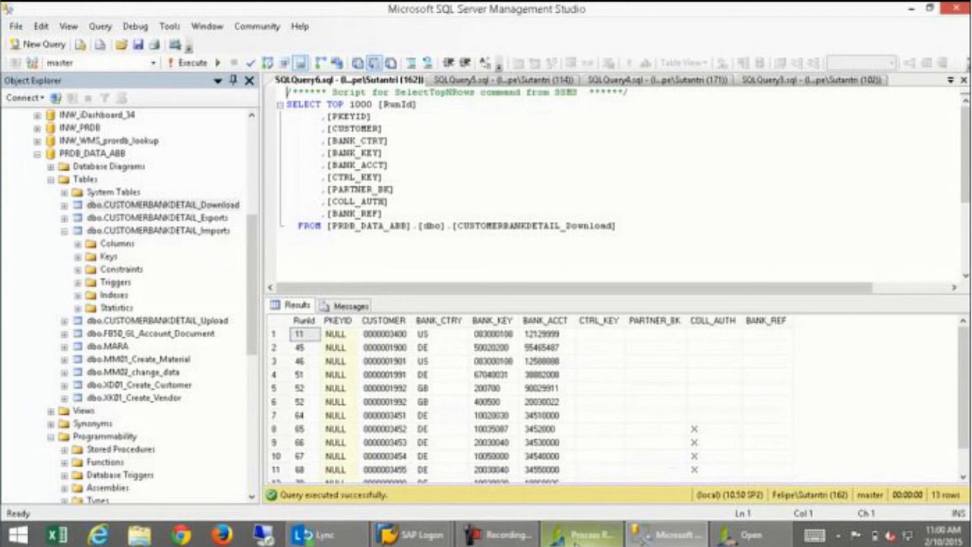
left_click(748, 535)
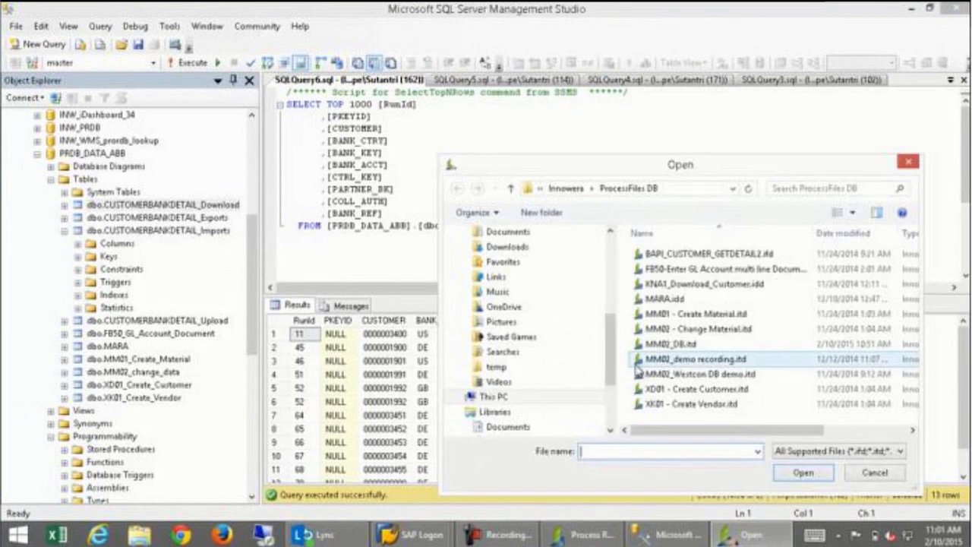
Open BAPI_CUSTOMER_GETDETAIL2.ifd and view its field mappings.
left_click(693, 256)
double_click(693, 256)
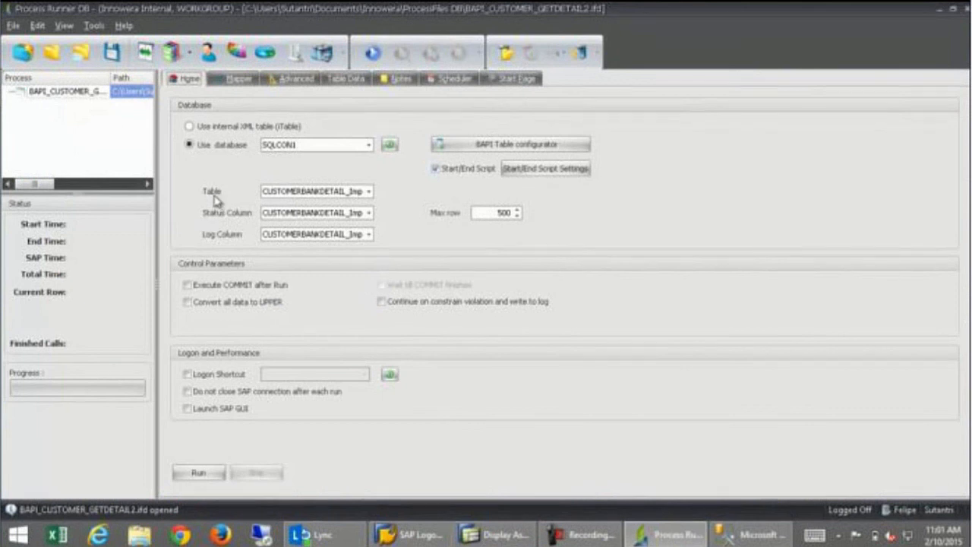
left_click(229, 80)
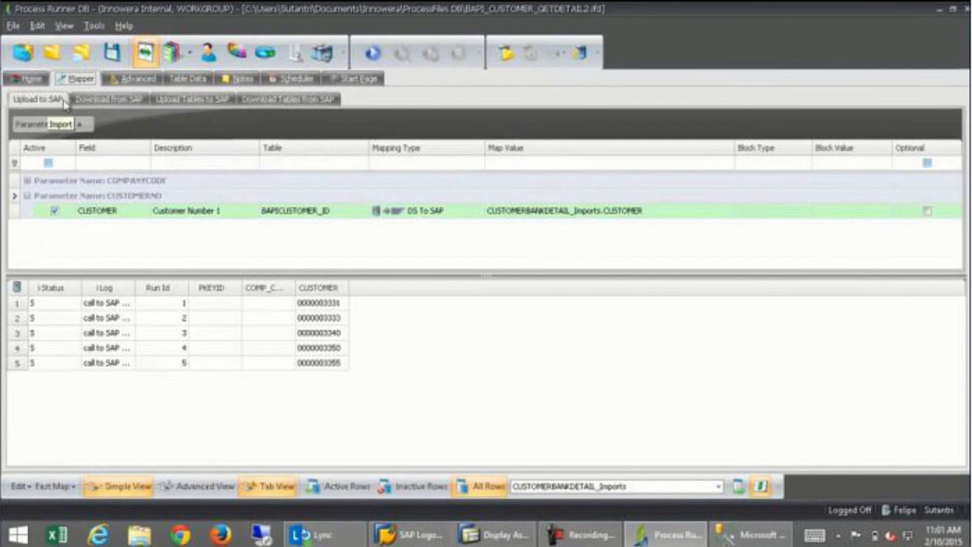
left_click(104, 101)
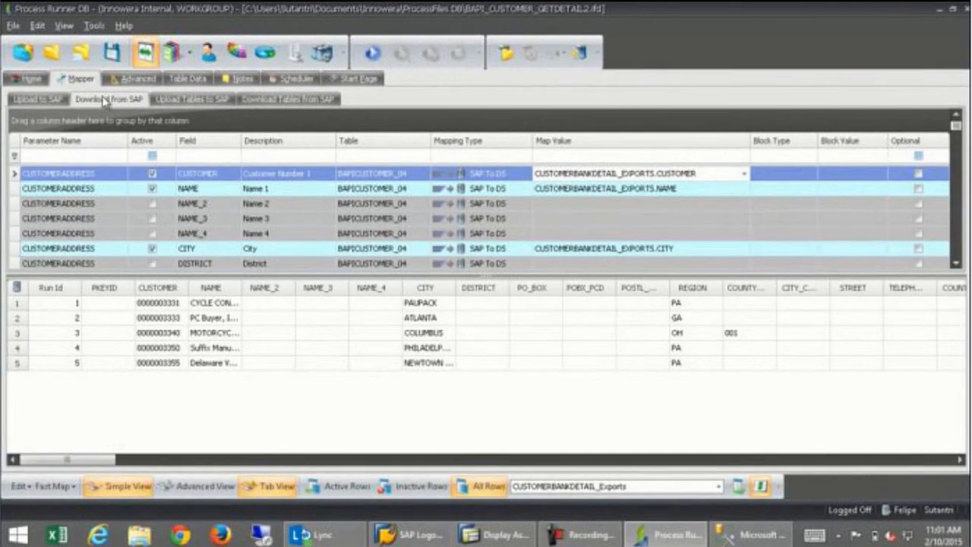
left_click(179, 99)
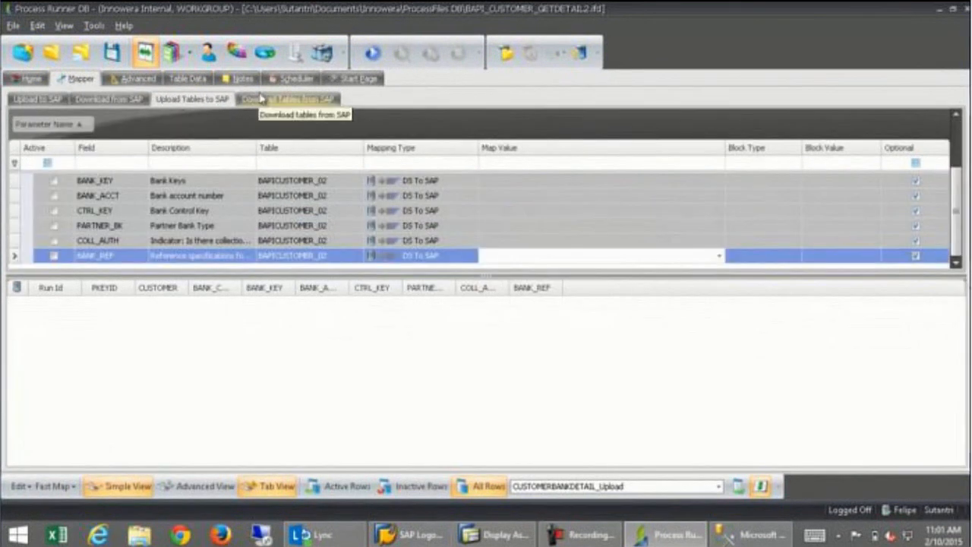
left_click(288, 98)
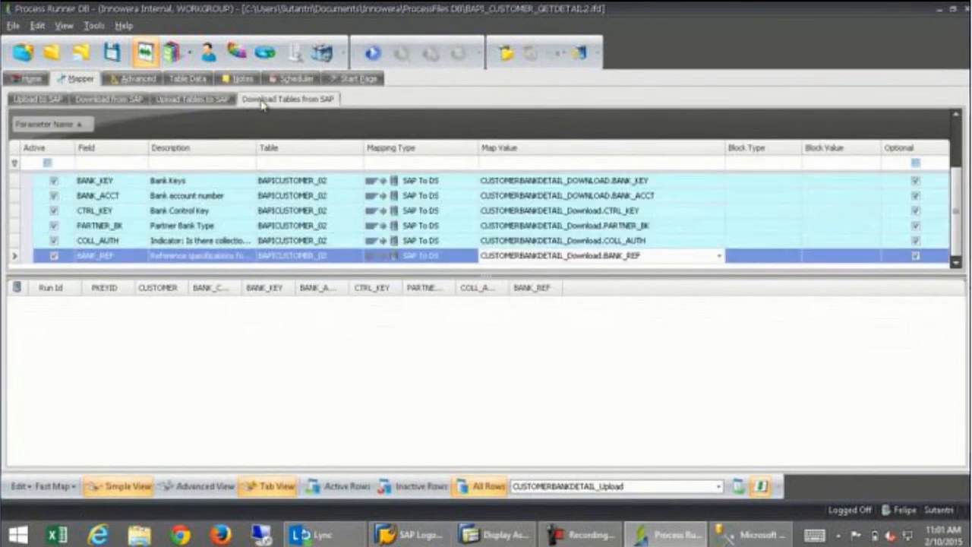
left_click(215, 101)
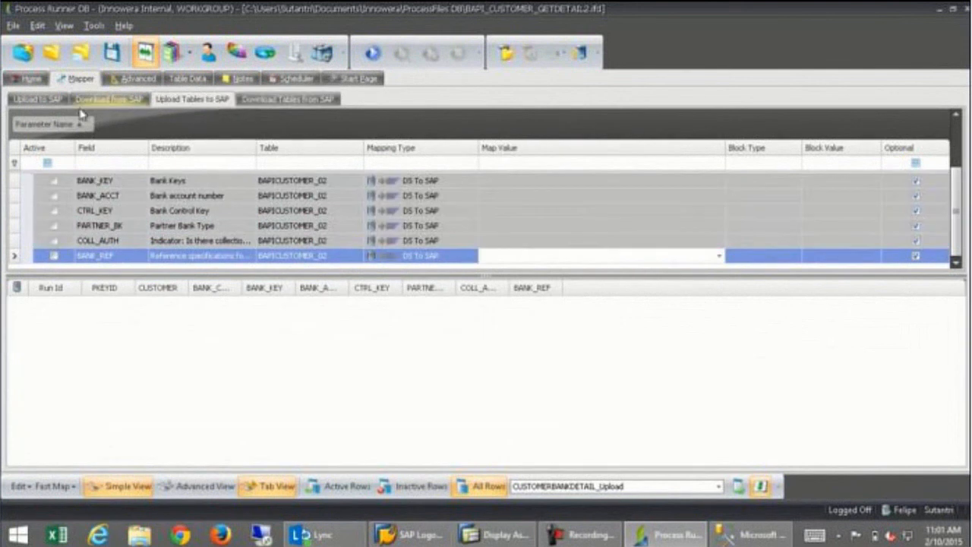
left_click(37, 99)
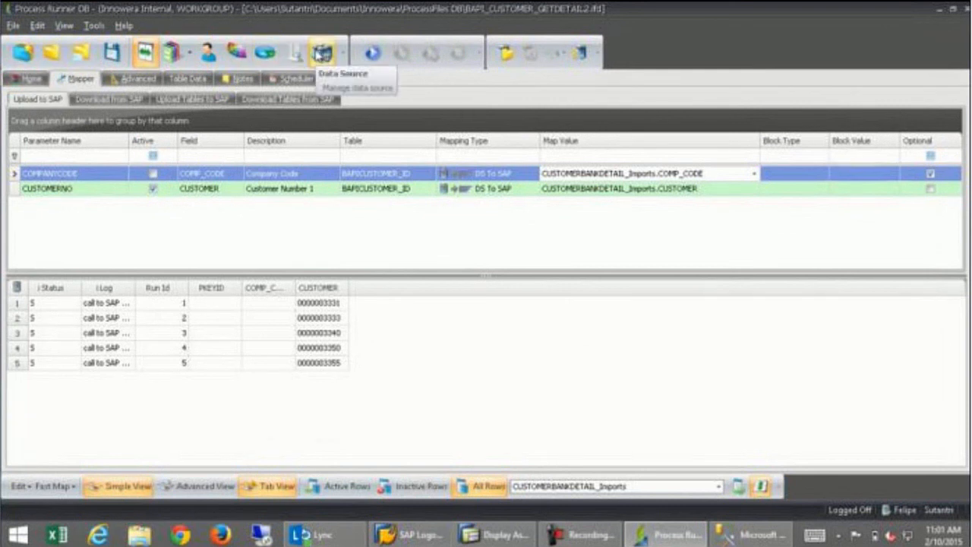
left_click(323, 53)
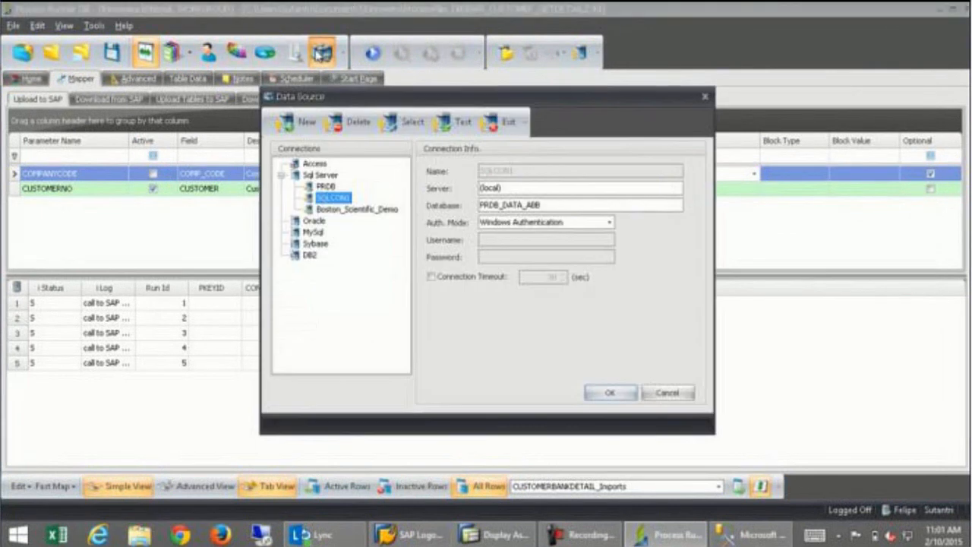
left_click(612, 393)
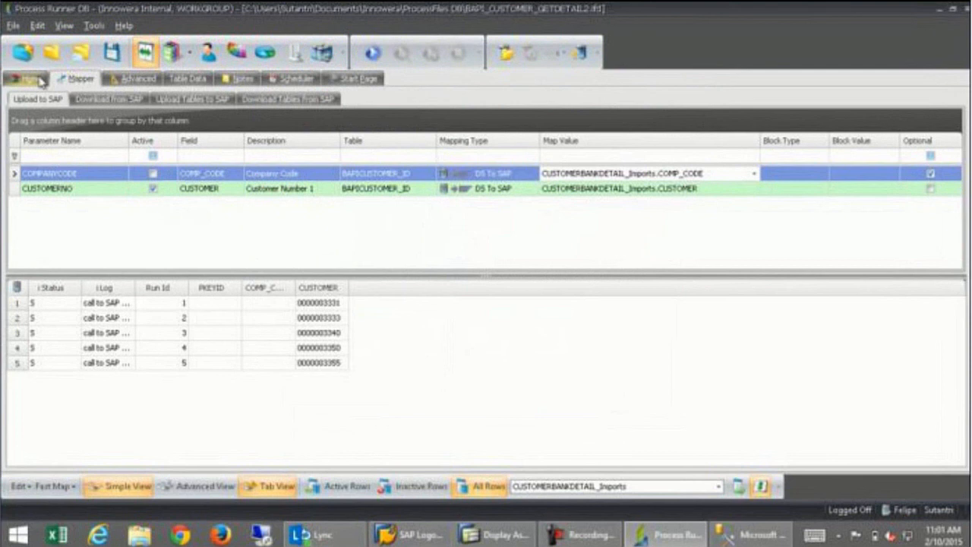
left_click(28, 79)
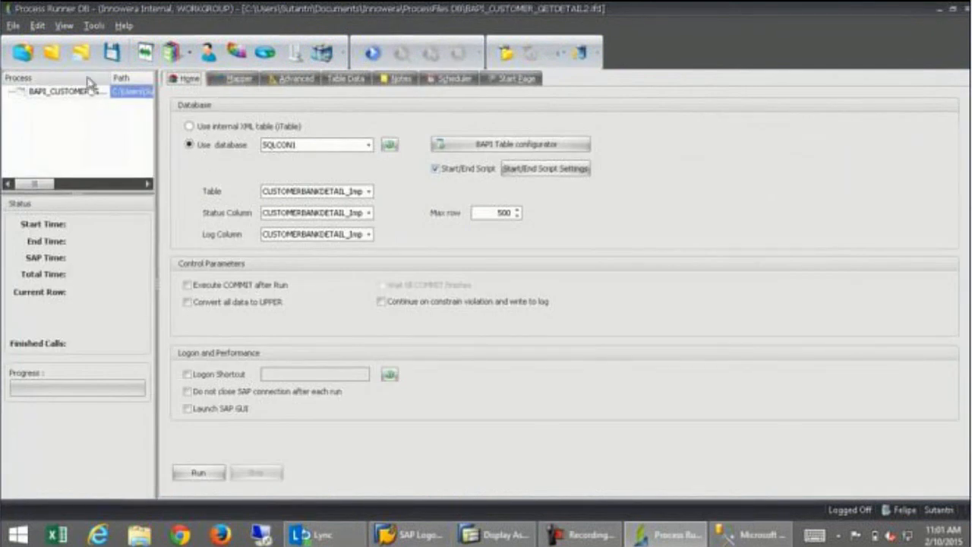
Create a new Data Extractor process named MARA, replacing the existing MARA file.
left_click(23, 53)
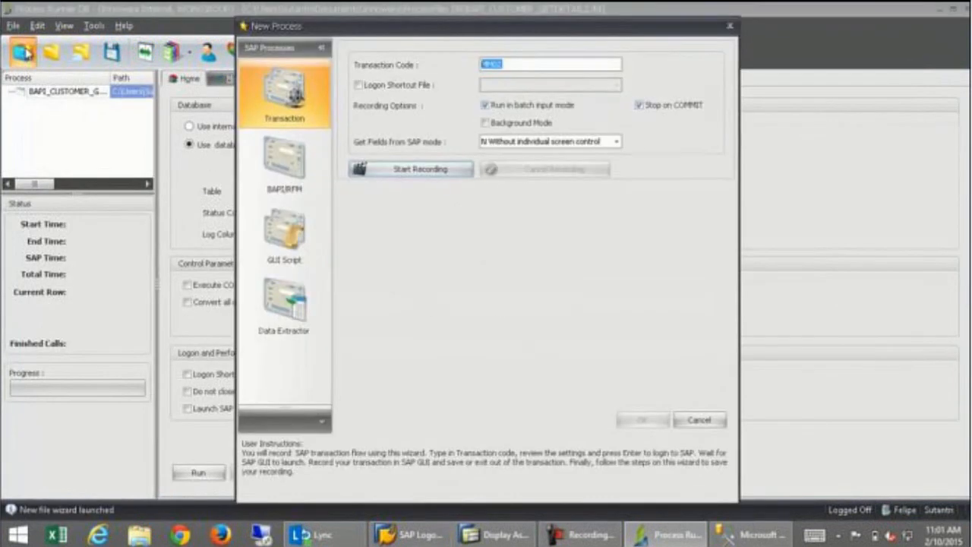
left_click(254, 318)
type("MARA")
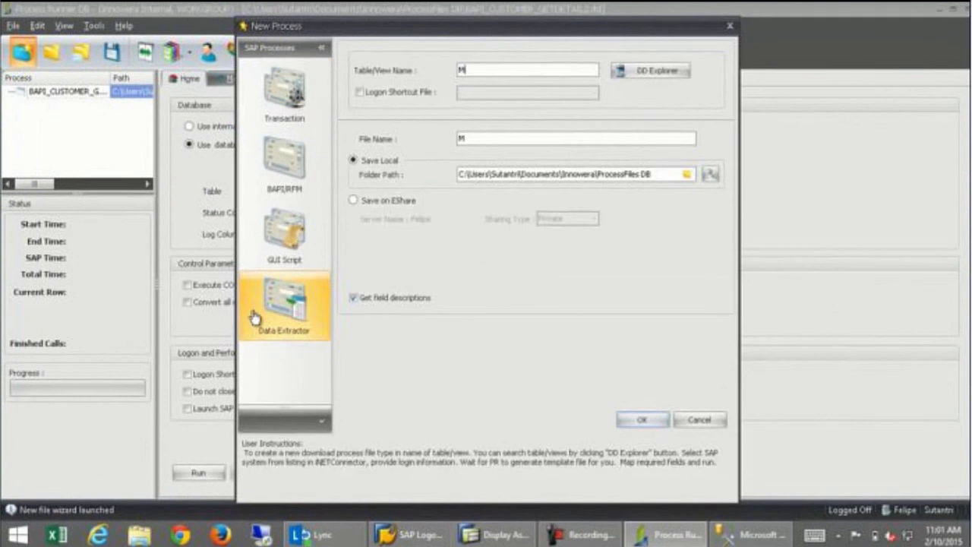
left_click(639, 420)
left_click(456, 285)
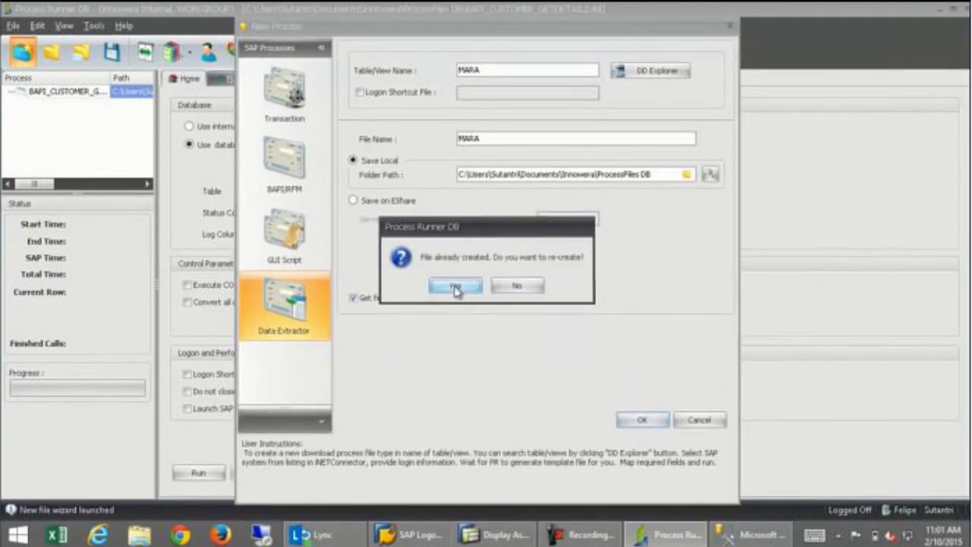
left_click(560, 198)
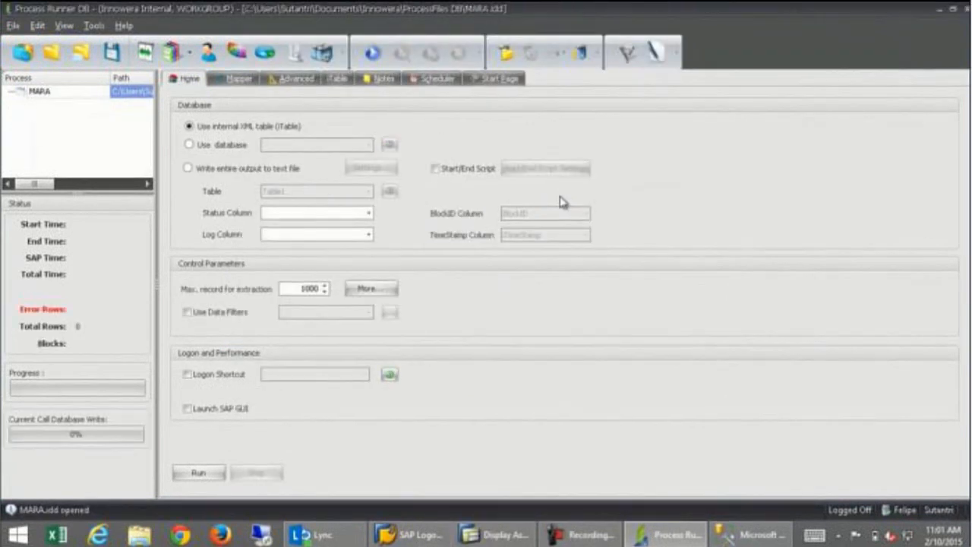
Send the extracted data to the PRDB database and list its tables.
left_click(193, 148)
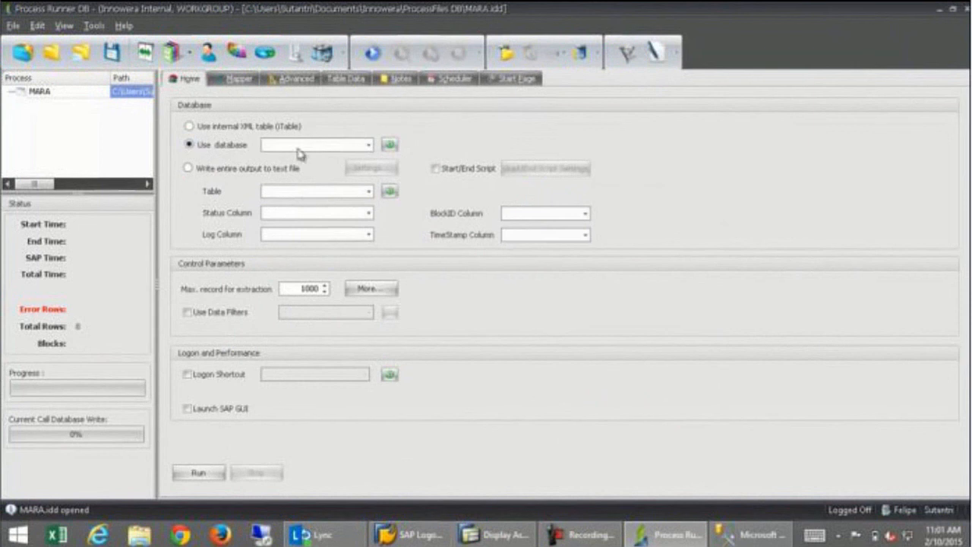
left_click(367, 146)
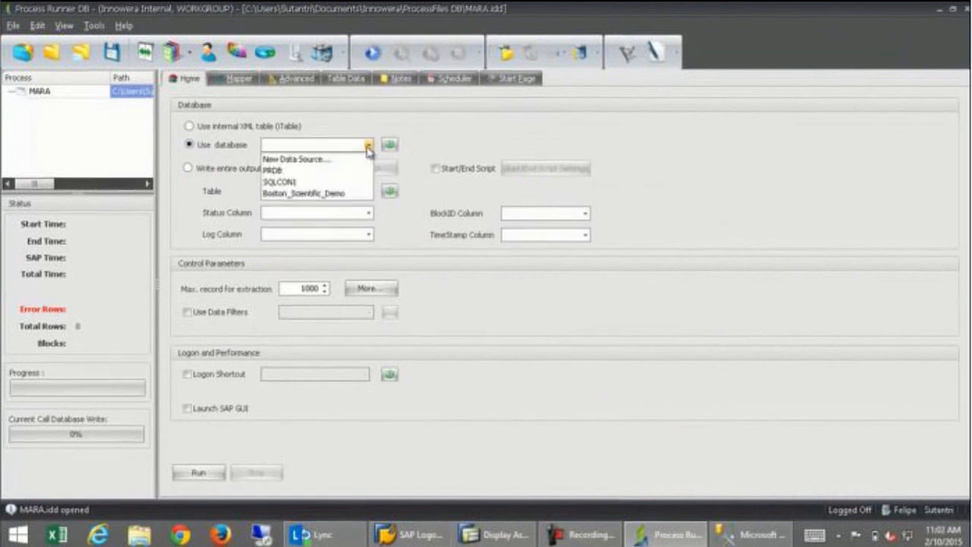
left_click(322, 172)
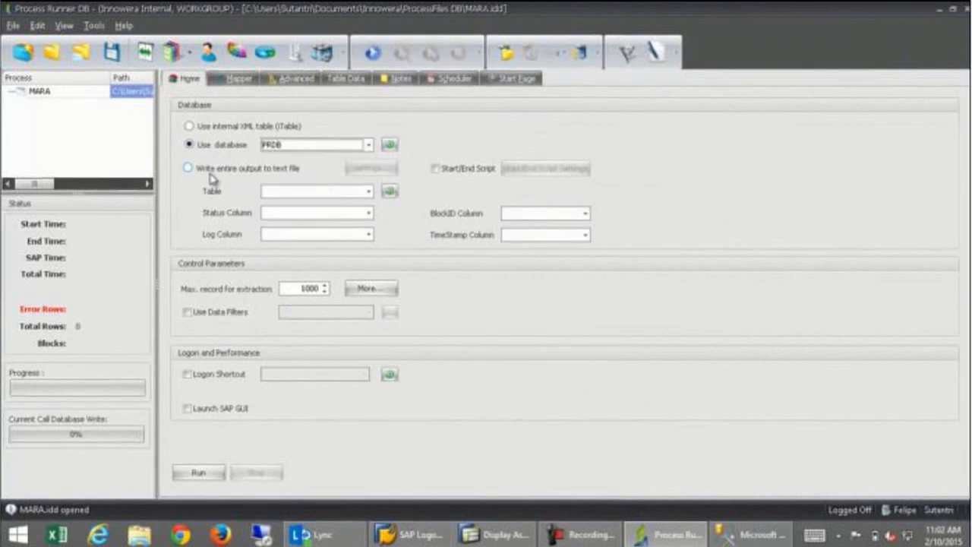
left_click(389, 194)
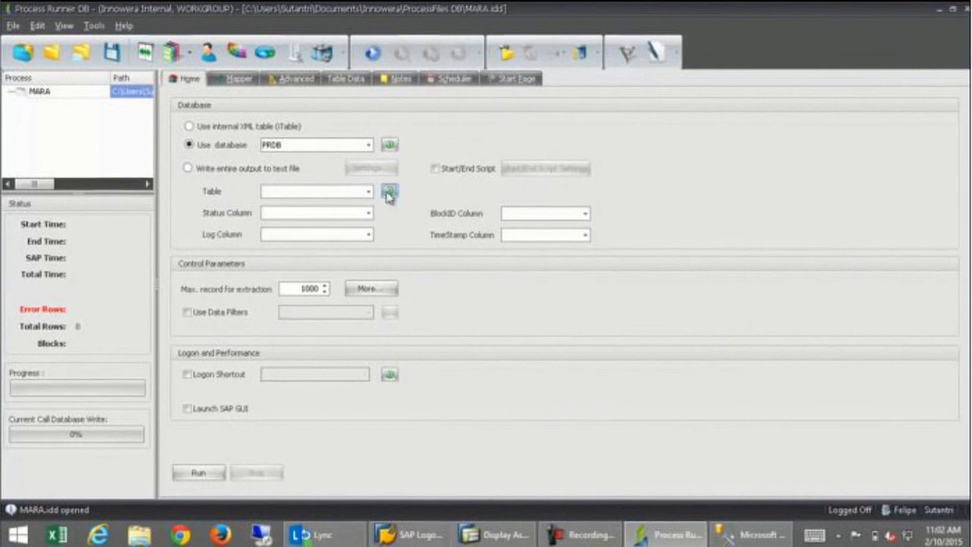
left_click(369, 192)
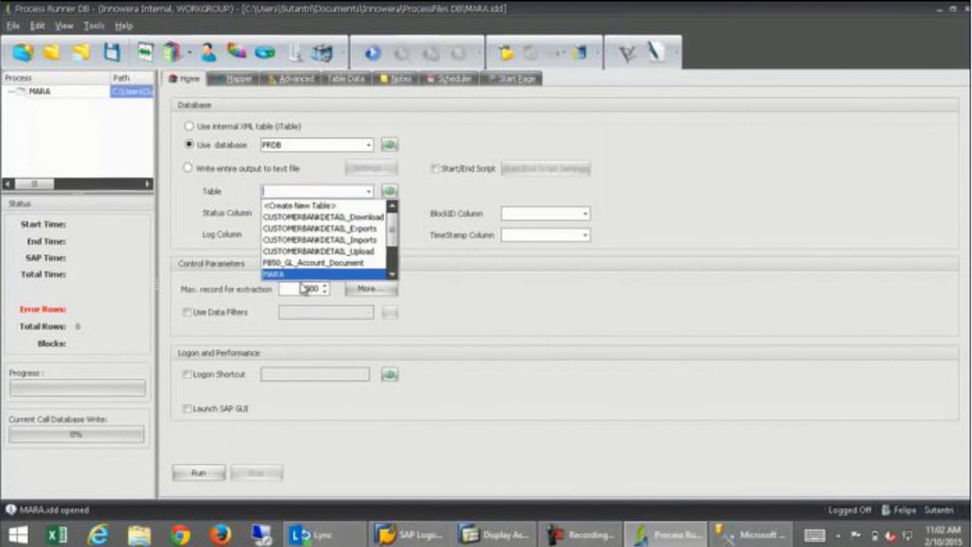
Create a new target table named MARA_TEST.
left_click(335, 207)
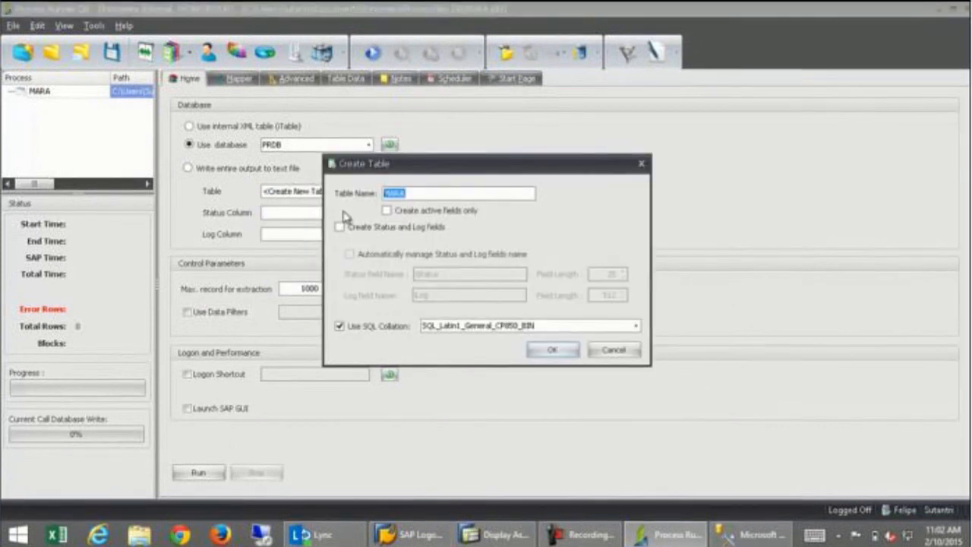
left_click(430, 193)
type("_R")
key("BackSpace")
type("Sutn")
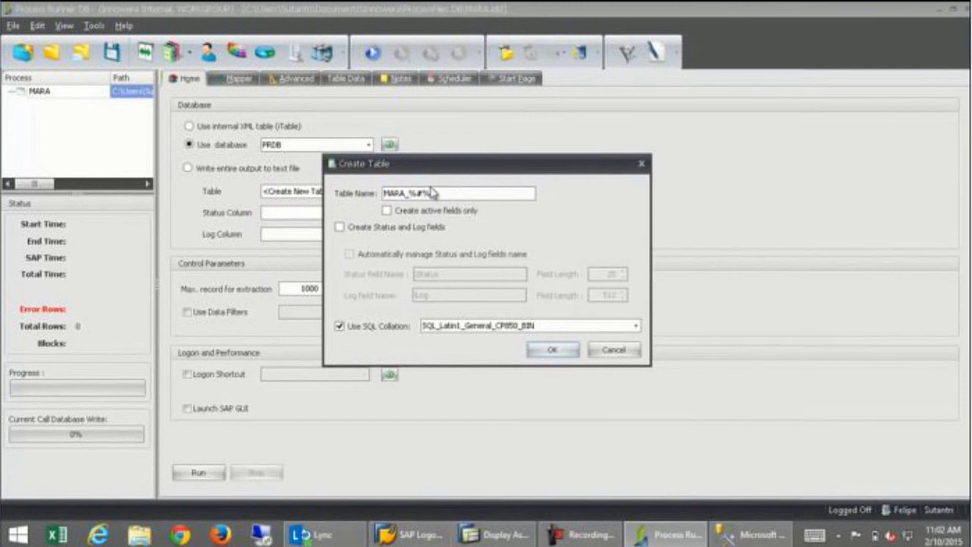
key("BackSpace")
key("BackSpace")
key("BackSpace")
key("BackSpace")
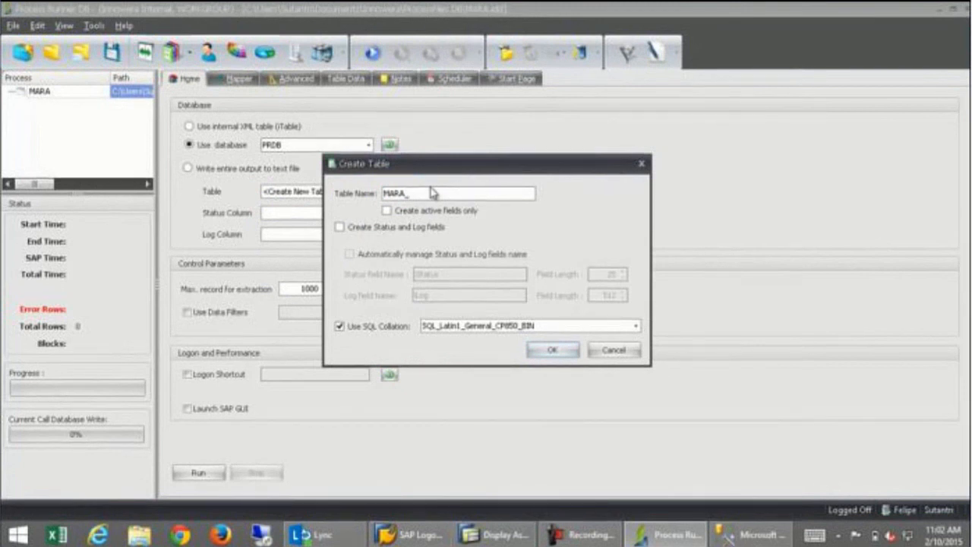
type("TEST")
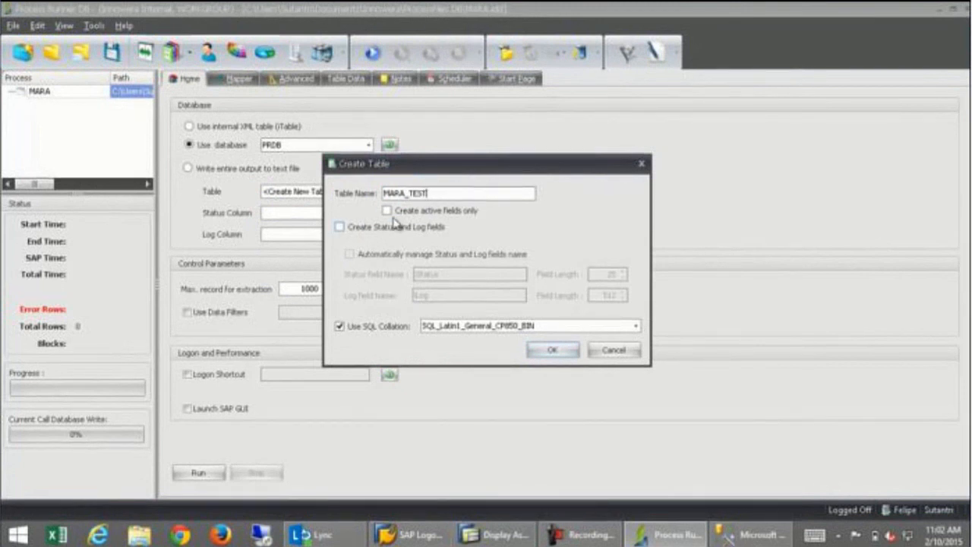
Use active fields only with auto-named Status and Log fields, keeping CP850_BIN collation.
left_click(388, 213)
left_click(340, 227)
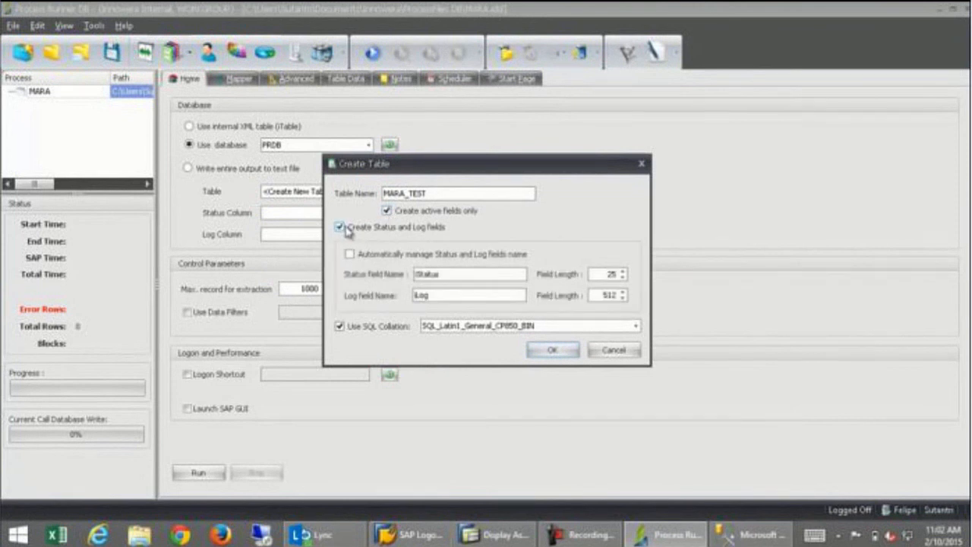
left_click(350, 255)
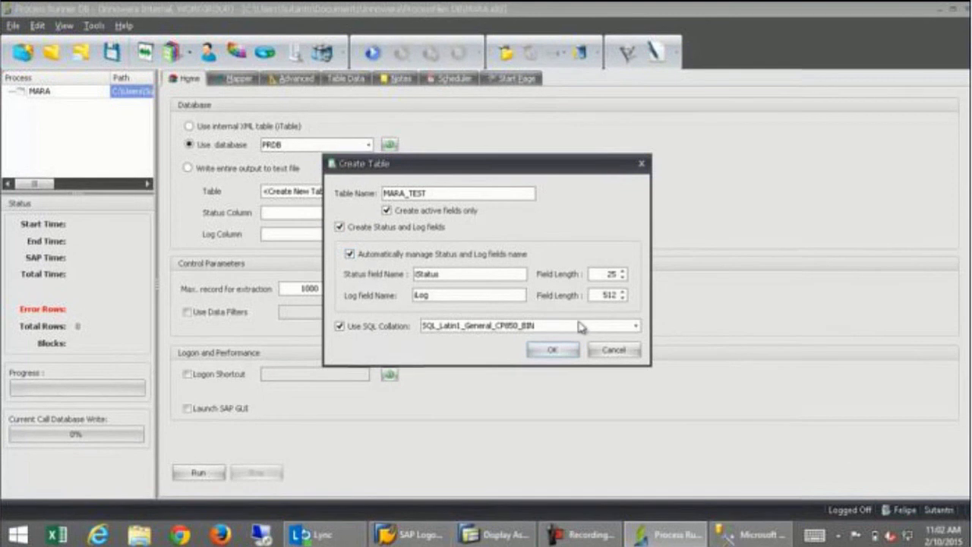
left_click(636, 326)
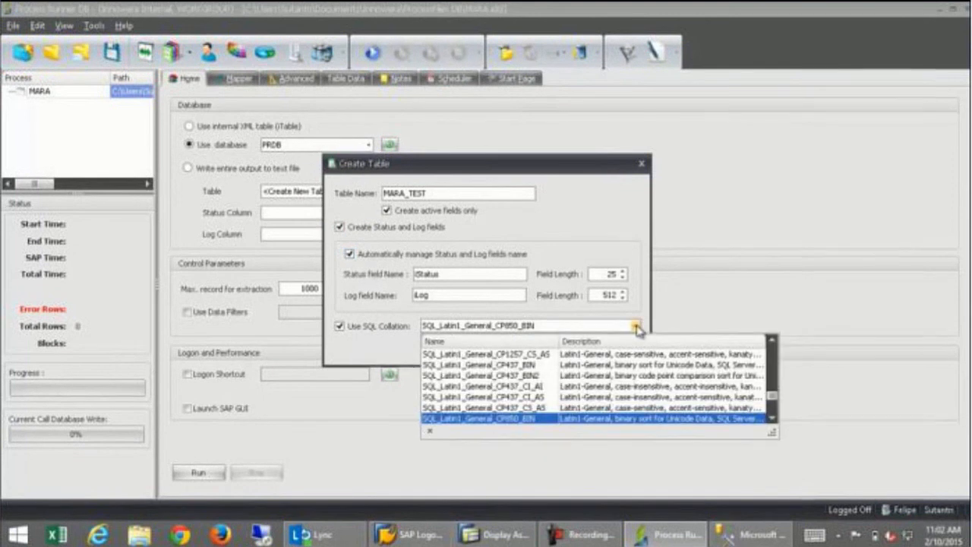
left_click(636, 326)
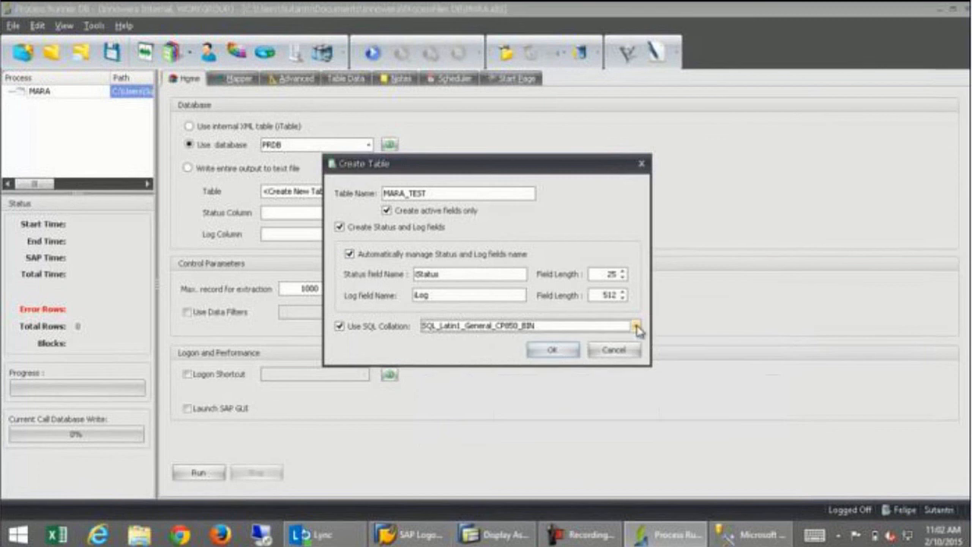
left_click(543, 359)
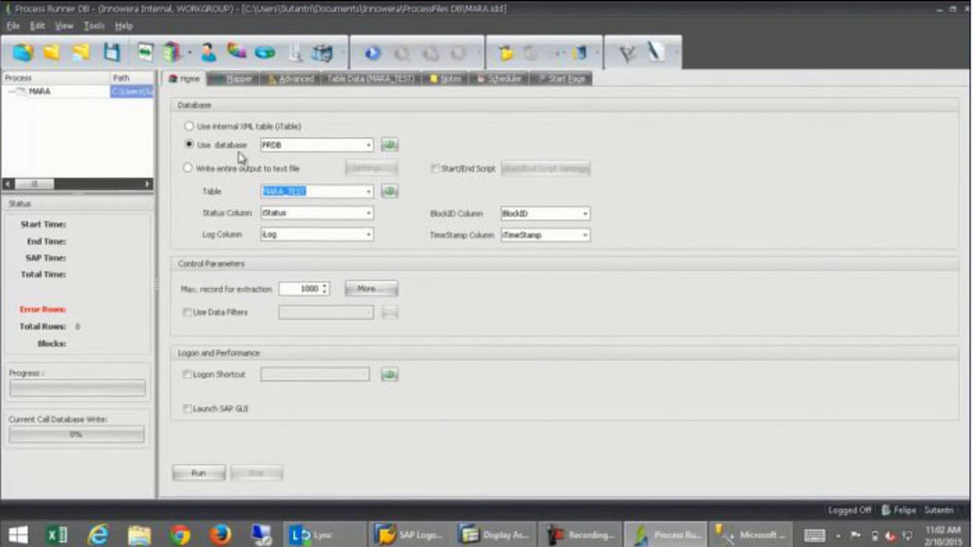
Run the MARA extraction from the Mapper tab, loading 1000 SAP records into MARA_TEST.
left_click(232, 79)
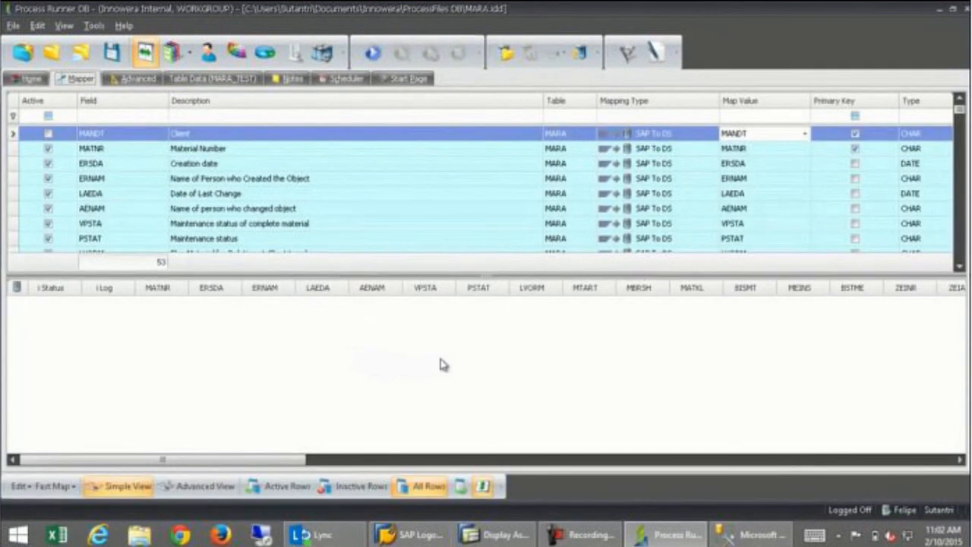
left_click(372, 53)
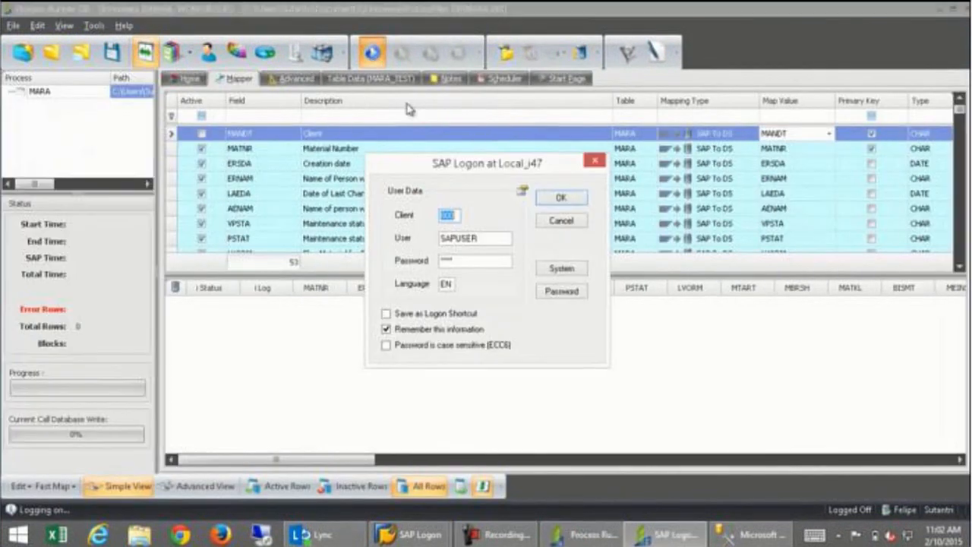
left_click(559, 197)
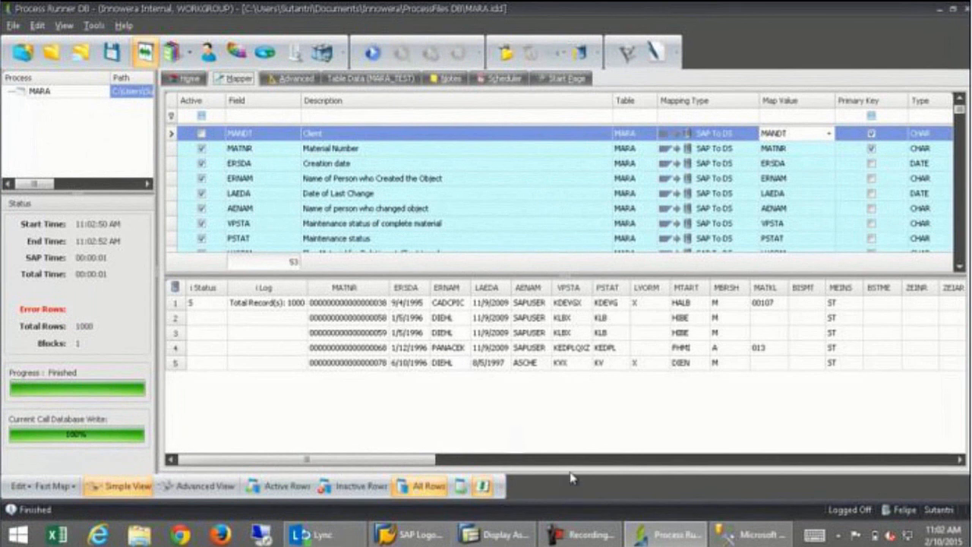
mouse_move(745, 535)
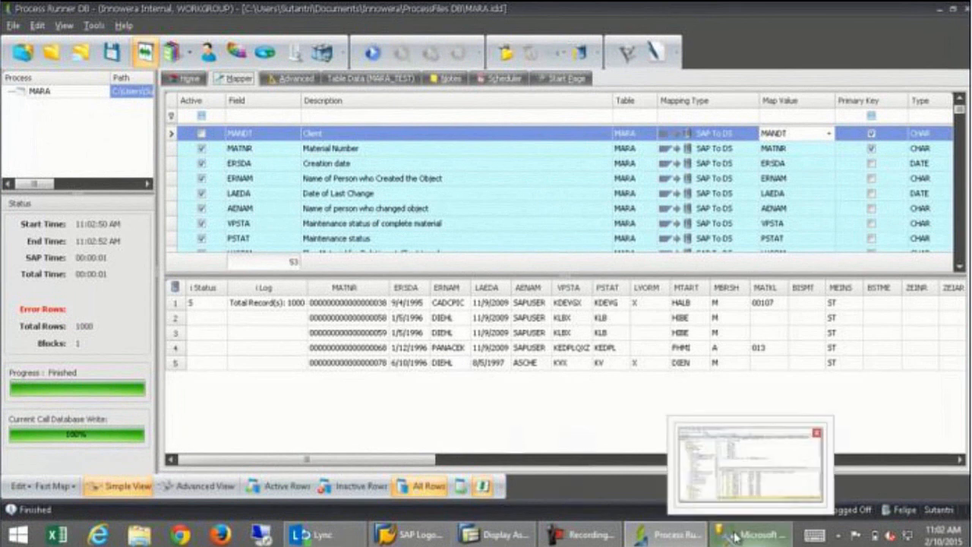
left_click(752, 463)
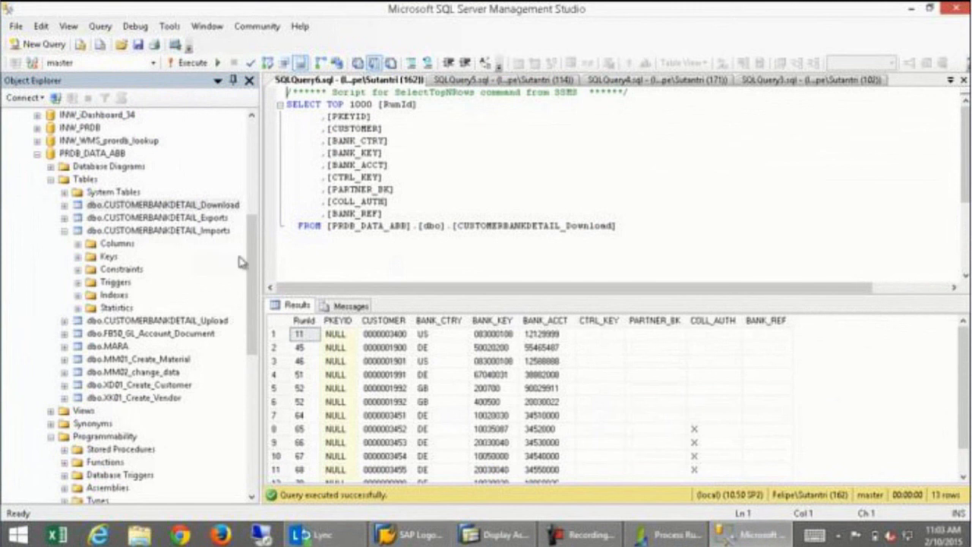
Refresh PRDB_DATA_ABB and select the top 1000 rows of dbo.MARA_TEST.
right_click(92, 154)
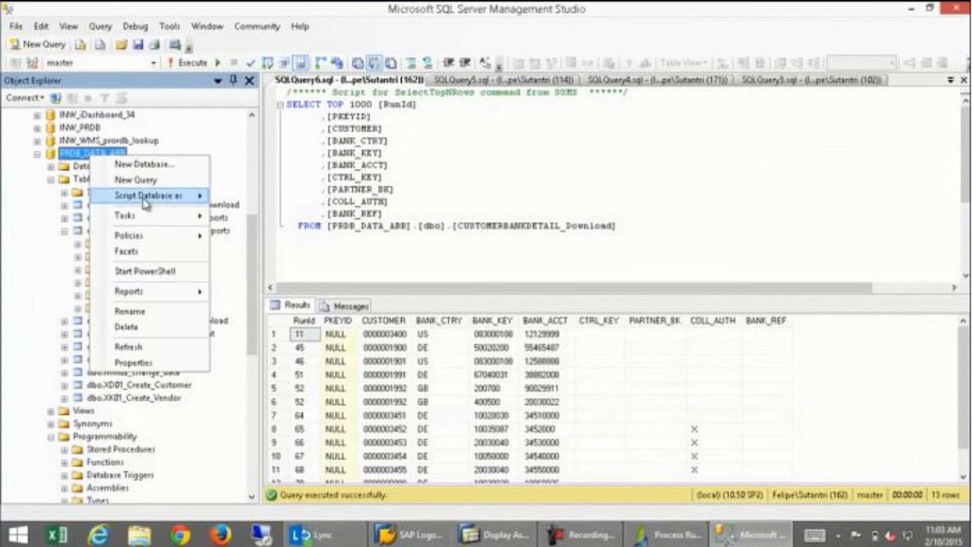
left_click(128, 346)
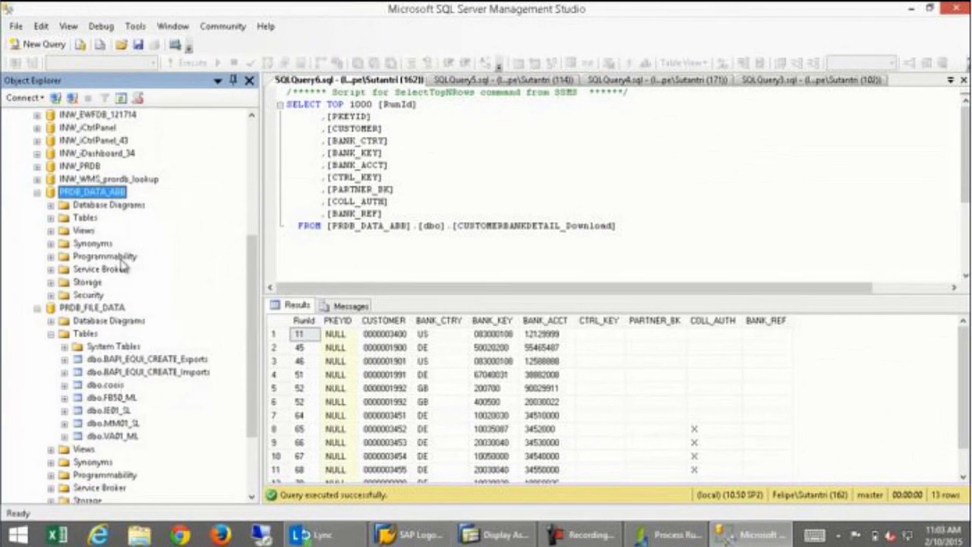
left_click(50, 217)
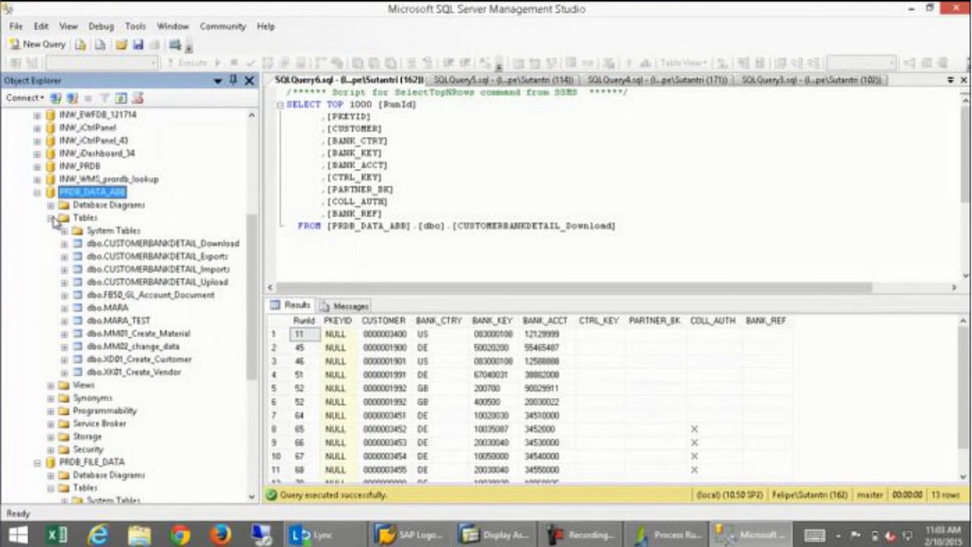
left_click(122, 321)
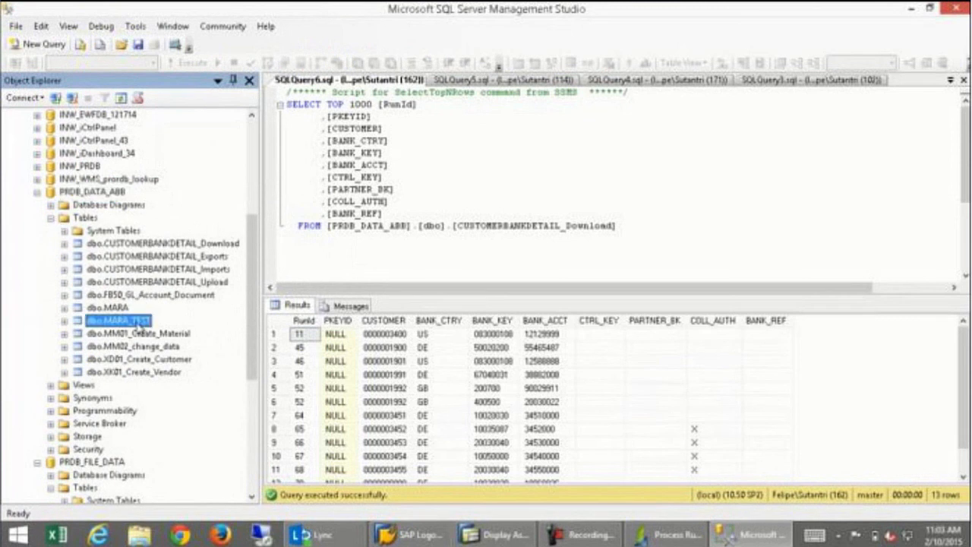
right_click(140, 326)
left_click(199, 291)
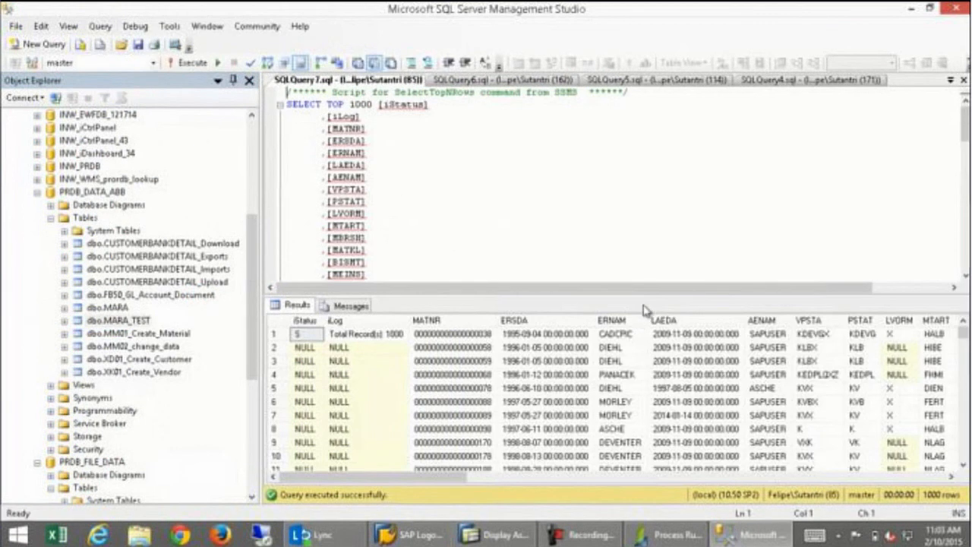
Enlarge the results grid to inspect the 1000 extracted MARA rows.
left_click(652, 296)
left_click_drag(652, 297, 652, 206)
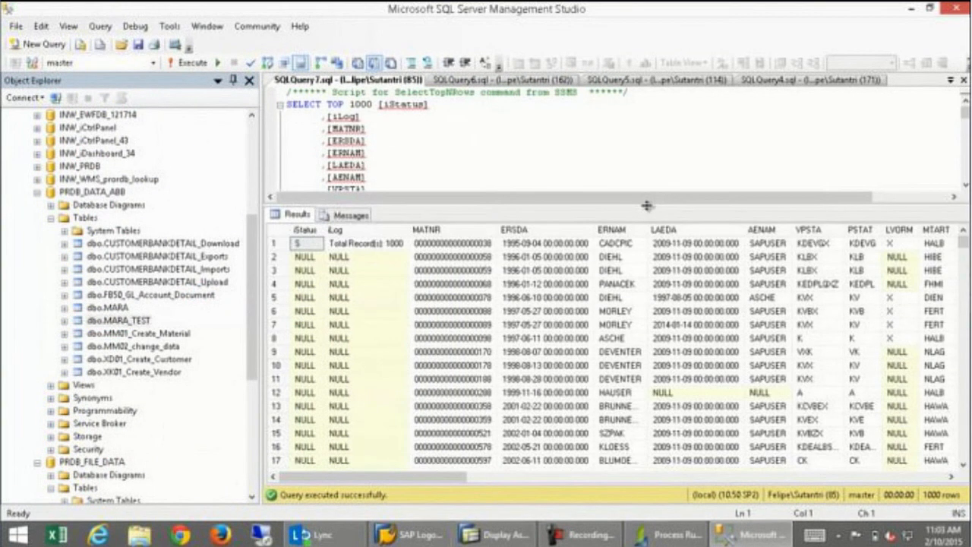
left_click_drag(406, 477, 294, 474)
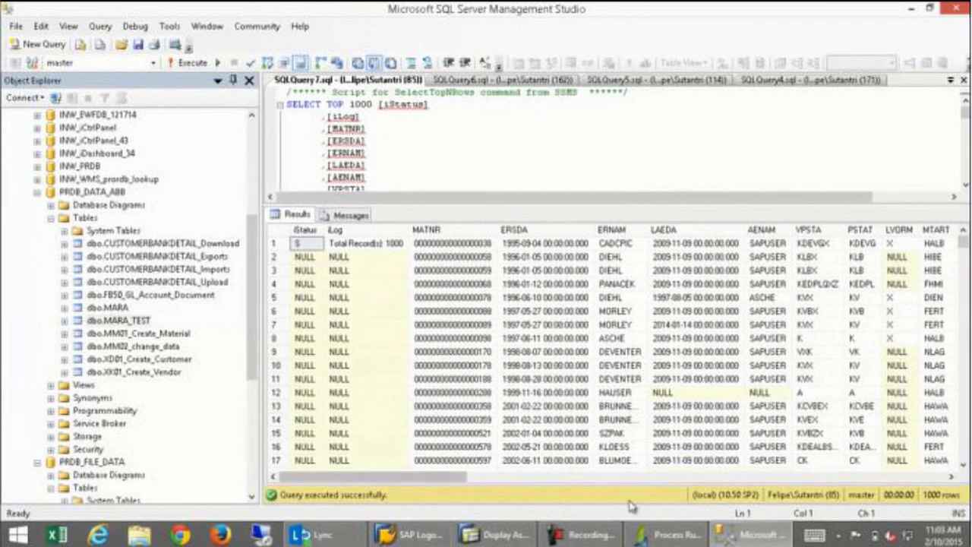
mouse_move(647, 534)
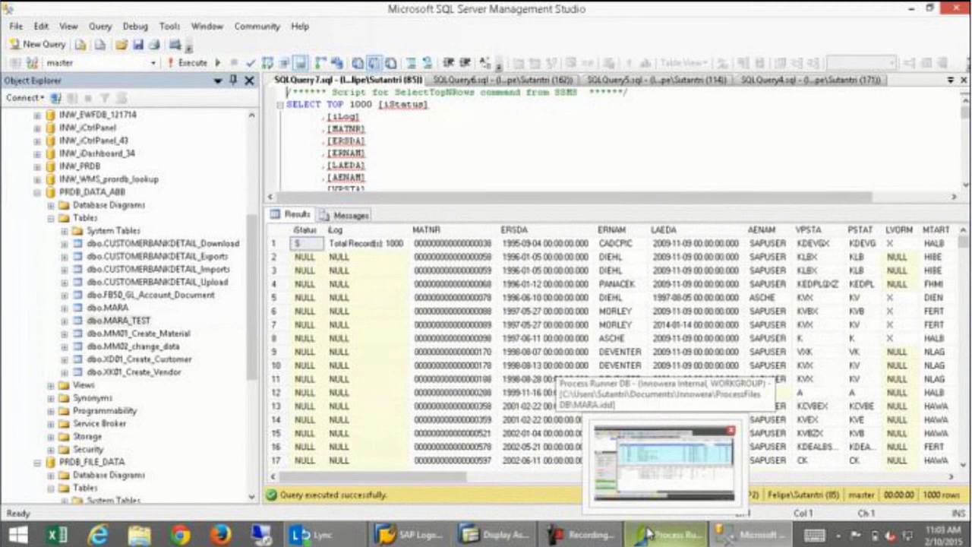
Return to Process Runner DB and show the MARA process's Home settings.
left_click(647, 533)
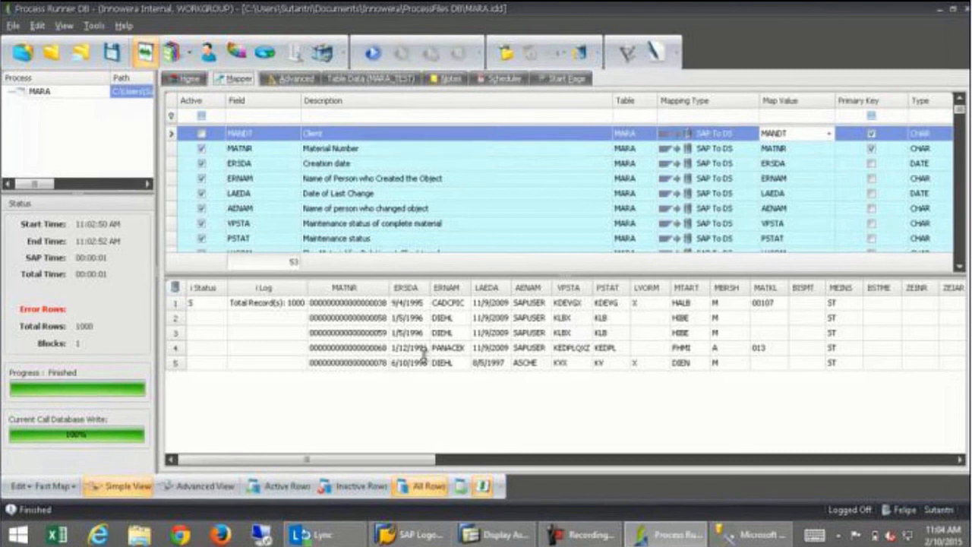
left_click(190, 79)
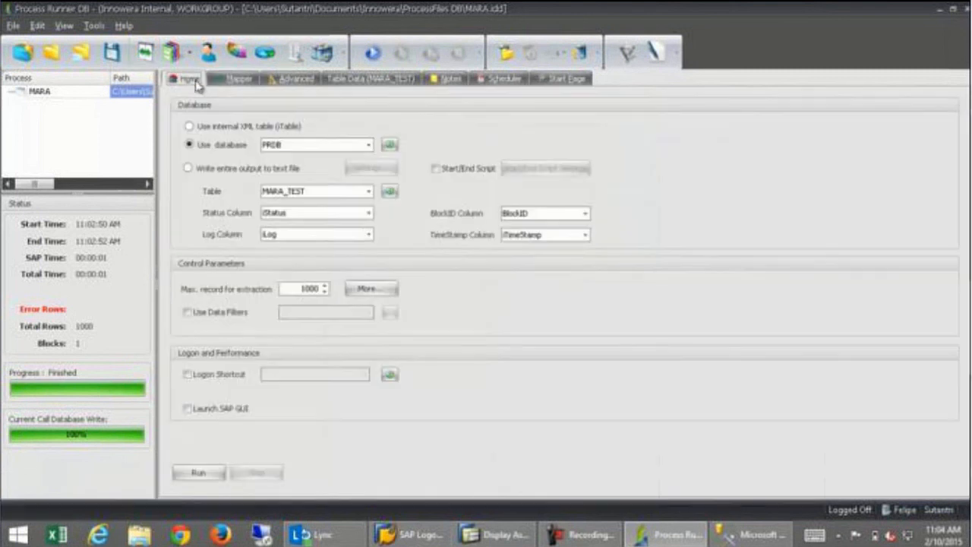